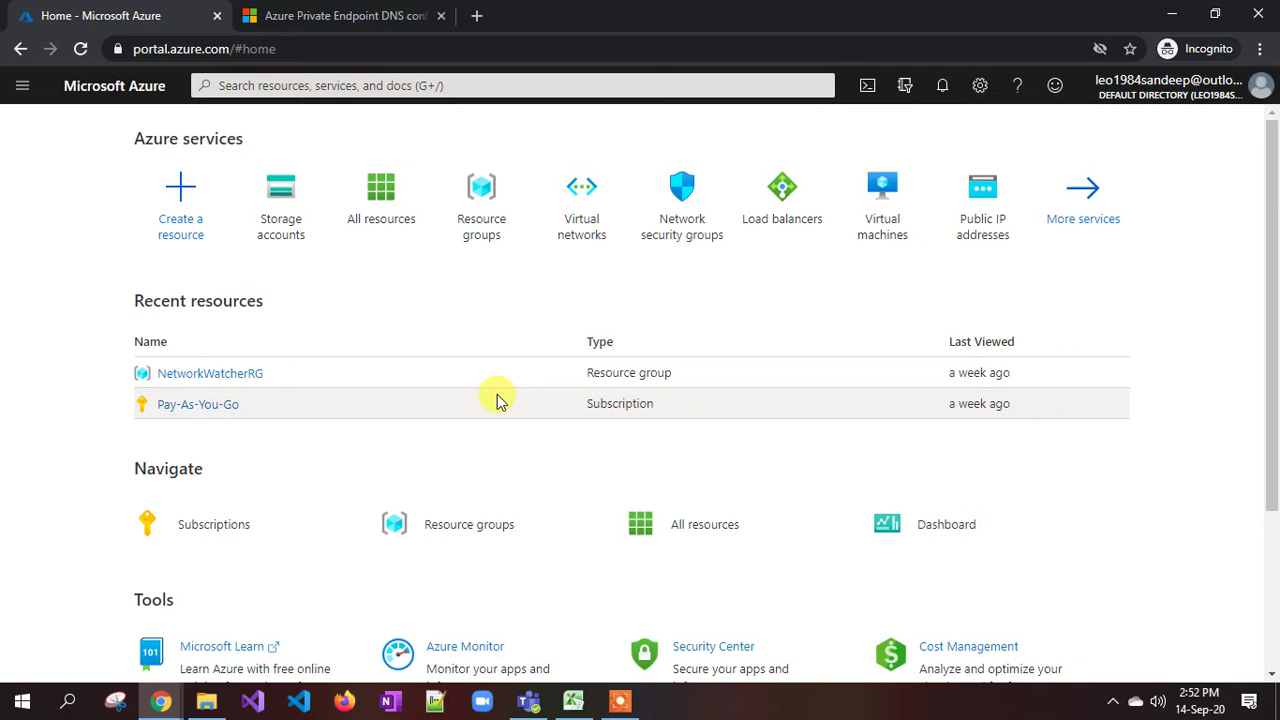
Search for the storage accounts service, open it and start creating a new storage account
left_click(274, 84)
type("st")
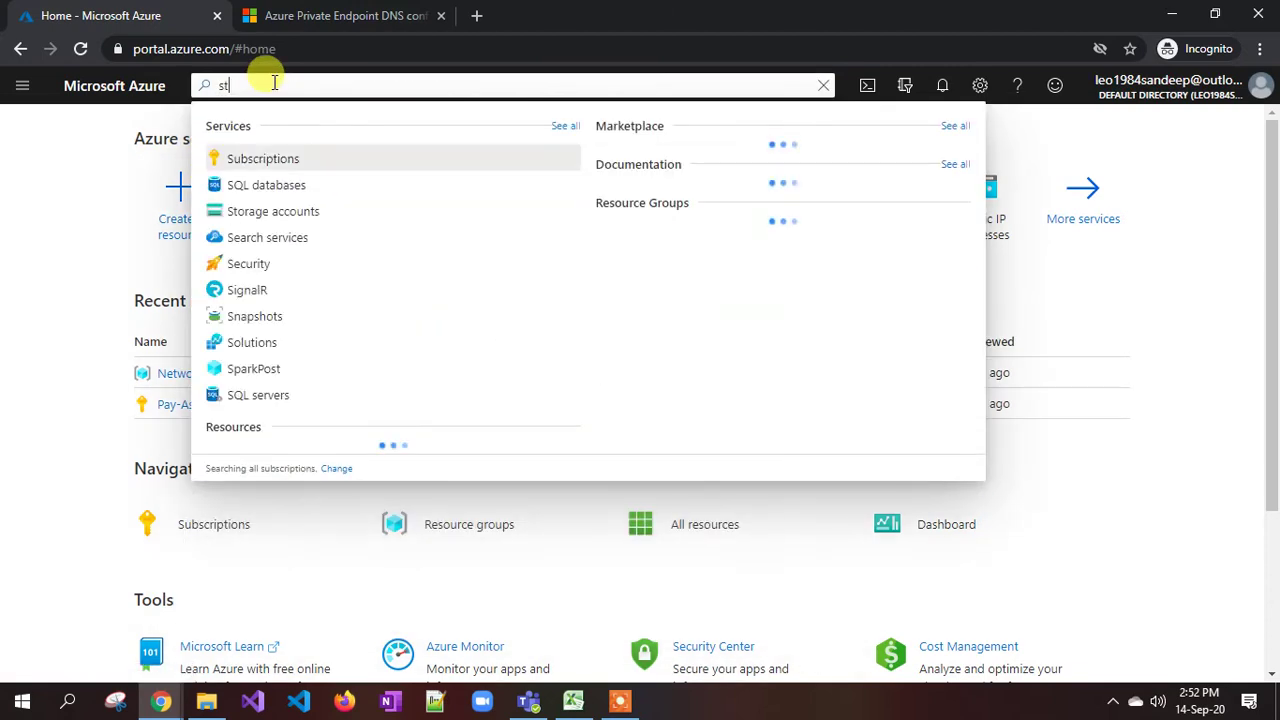
type("orage")
left_click(285, 160)
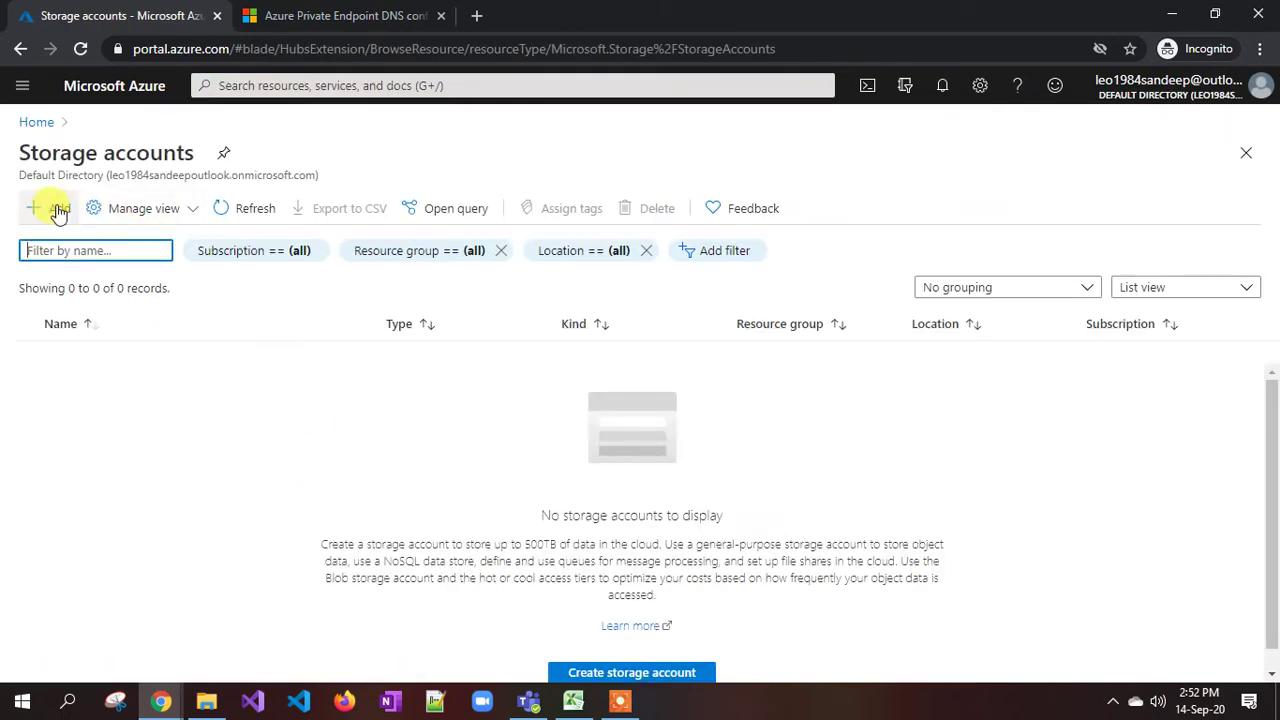
left_click(53, 210)
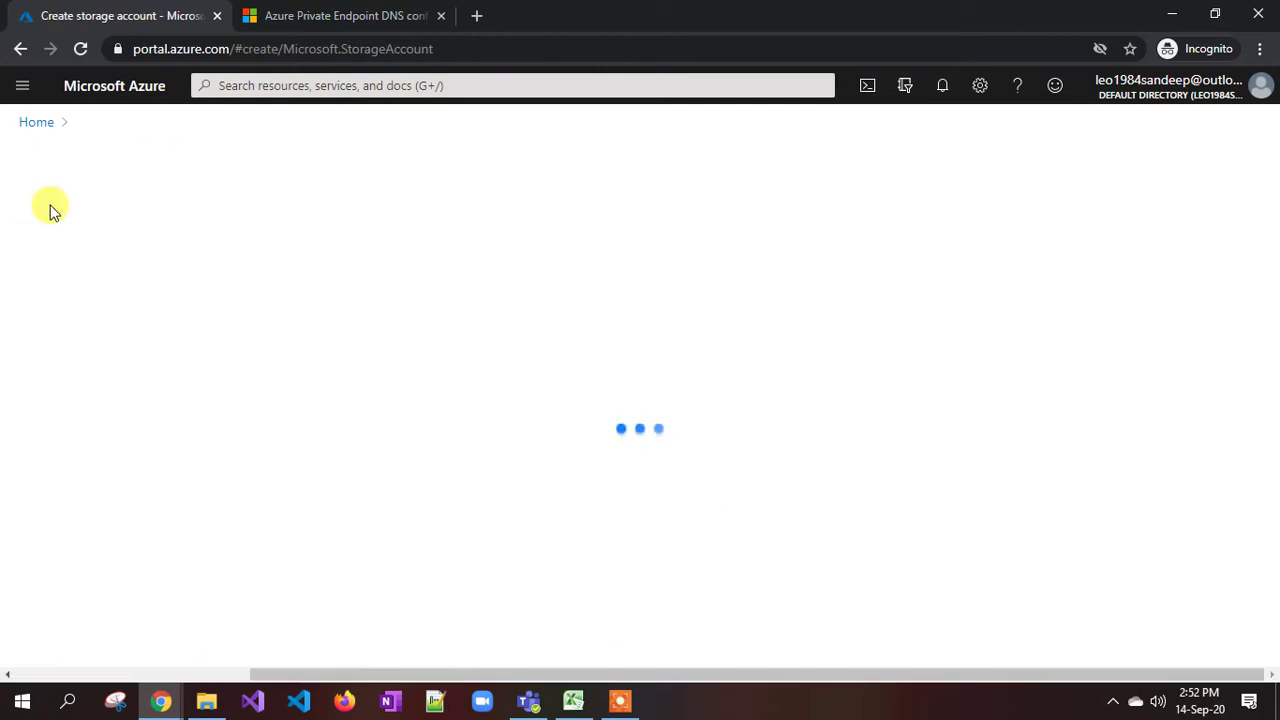
Create a new resource group for the storage account, named with the account owner's first name
scroll(368, 360, "down", 2)
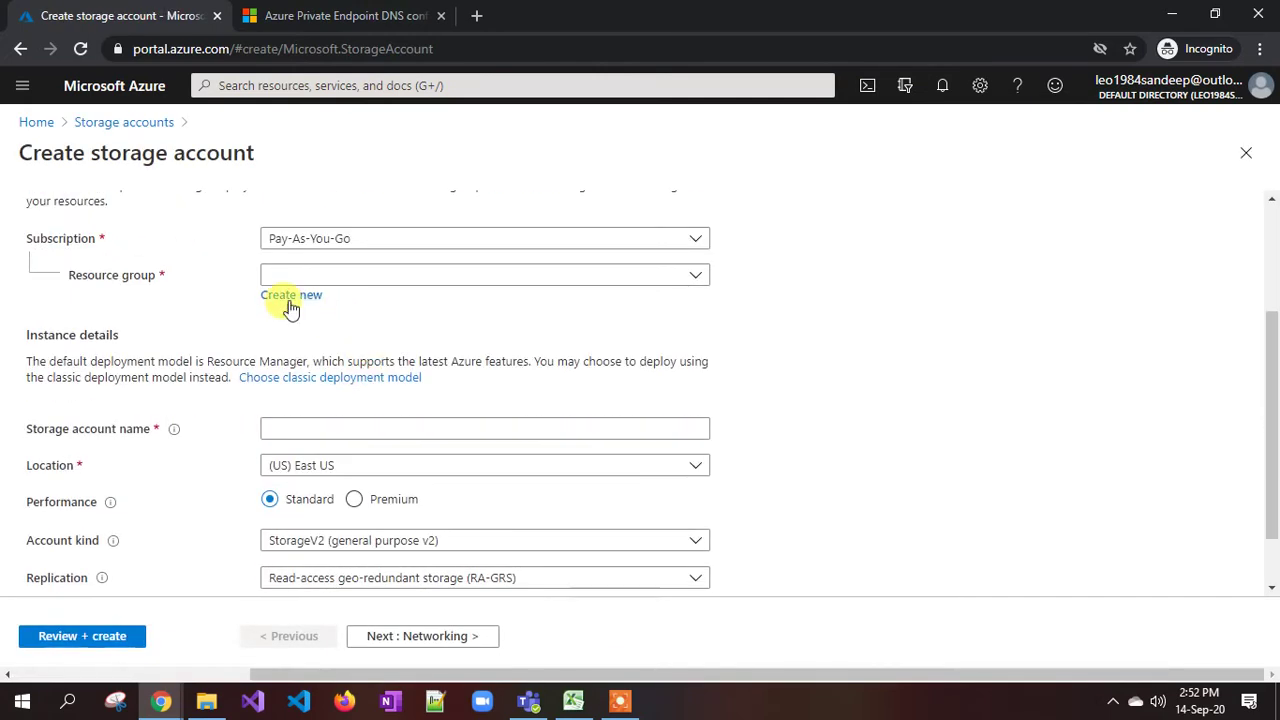
left_click(289, 298)
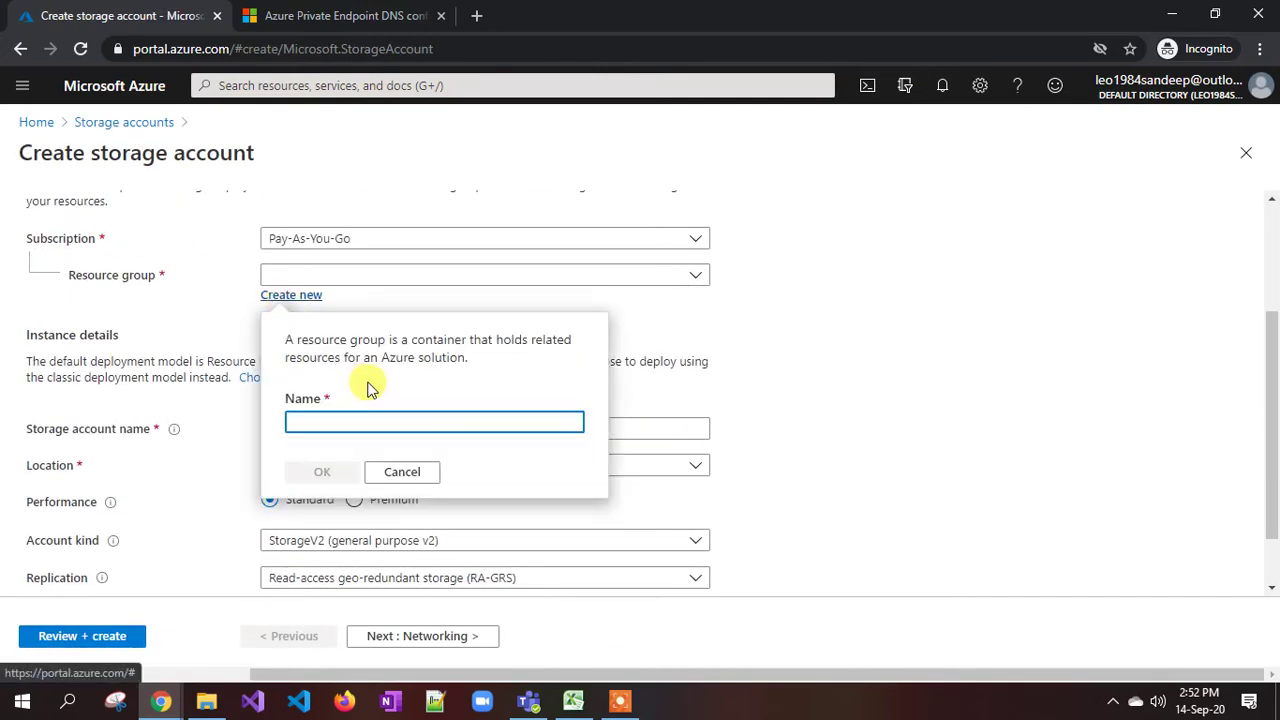
type("sandeep")
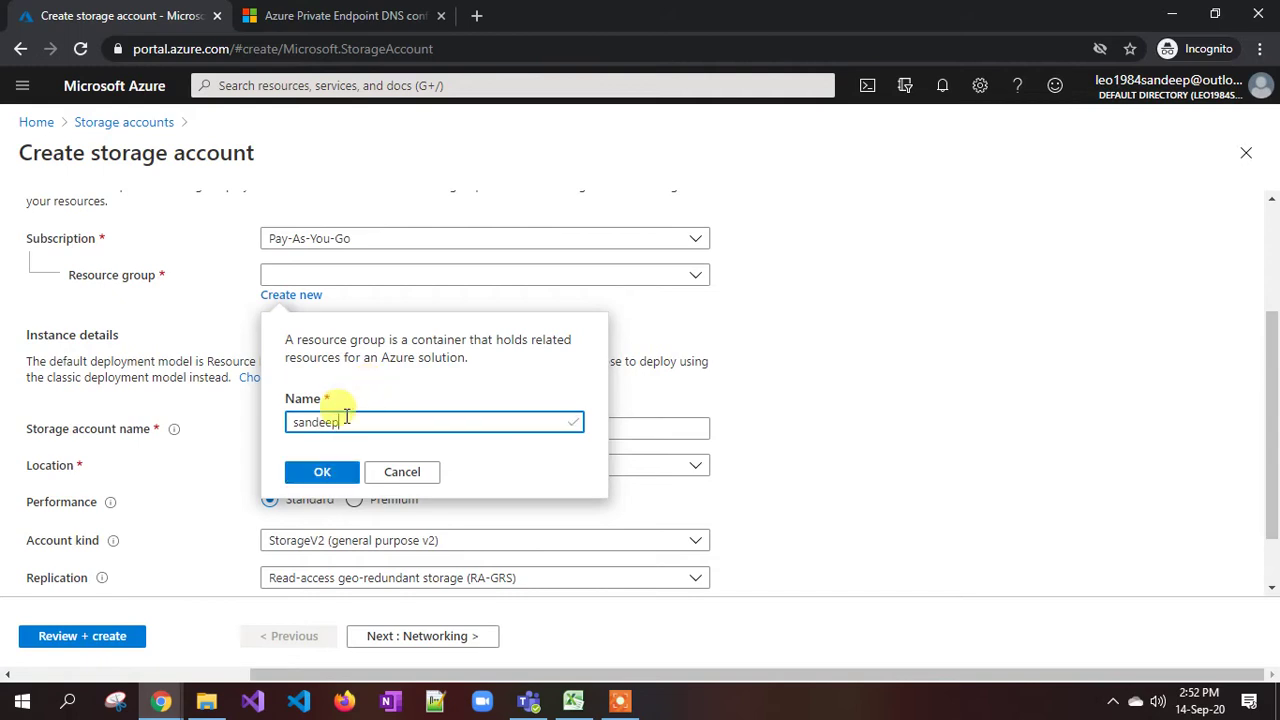
left_click(310, 473)
Name the storage account mystroage213231321
scroll(314, 423, "down", 1)
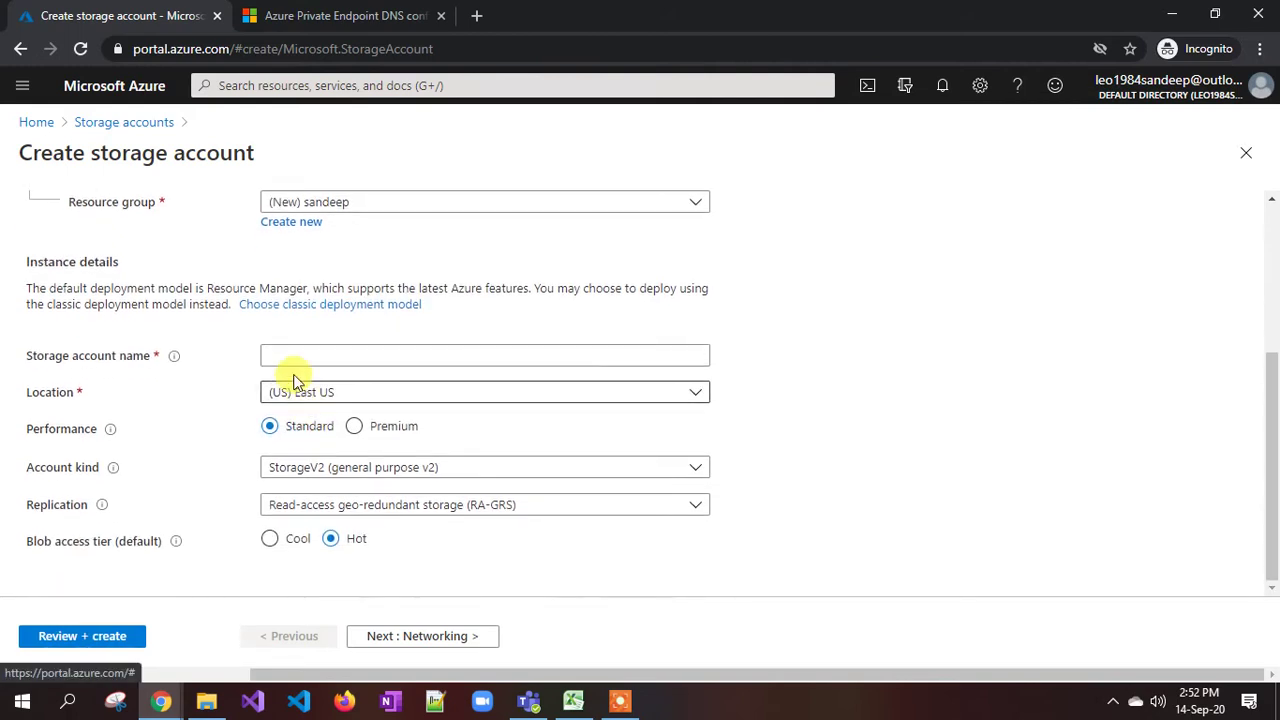
left_click(296, 356)
type("my")
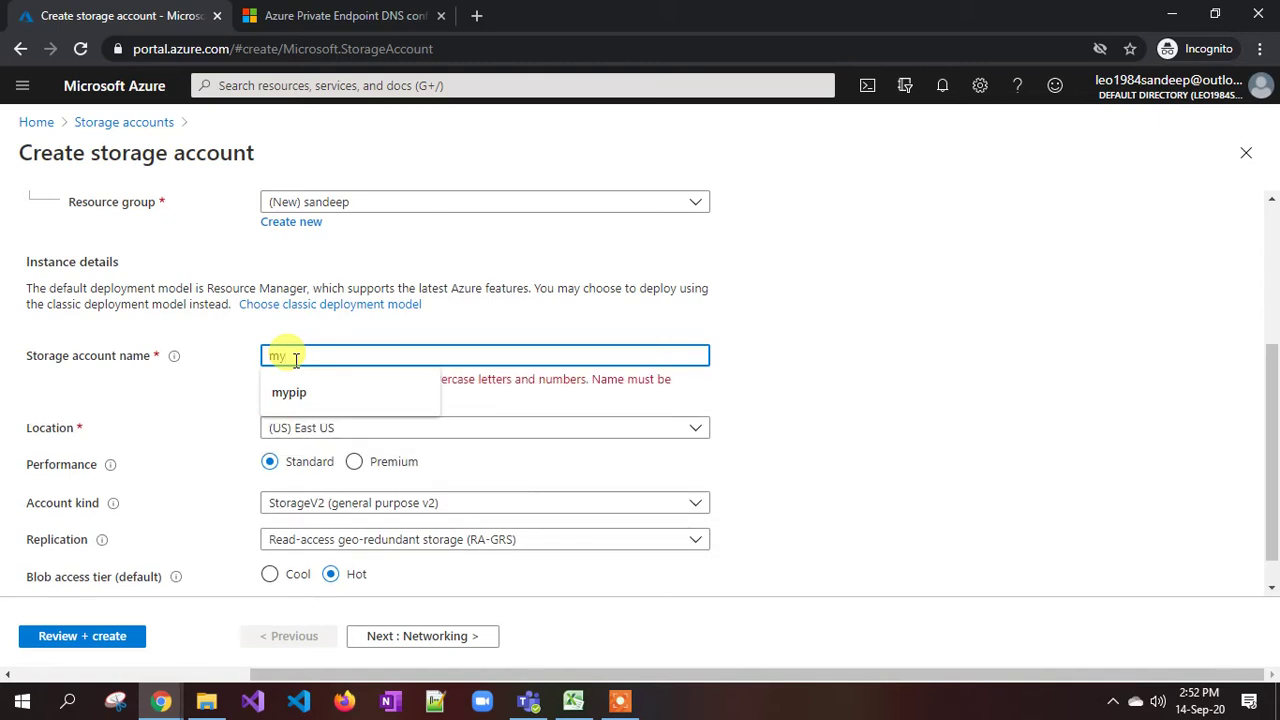
type("stroage")
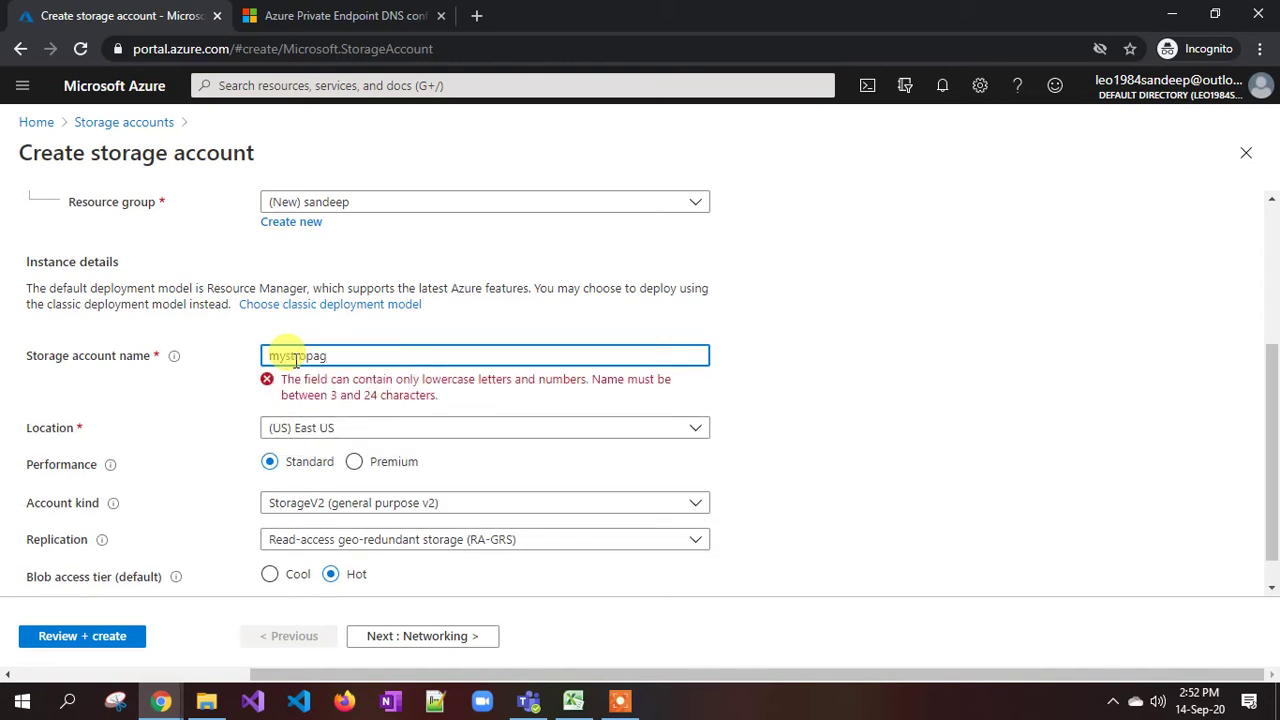
key("BackSpace")
key("BackSpace")
key("BackSpace")
type("age213231321")
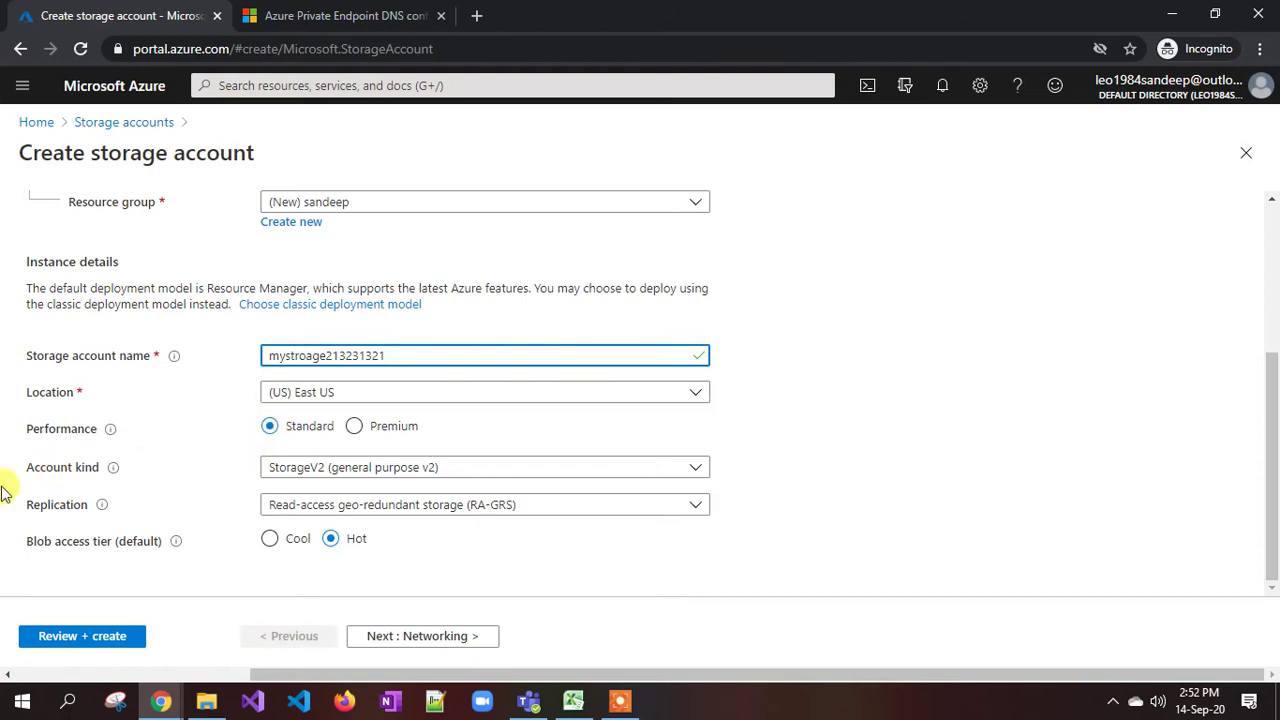
Choose StorageV2 (general purpose v2) with Locally-redundant storage (LRS) replication, and continue to the networking settings
left_click(294, 470)
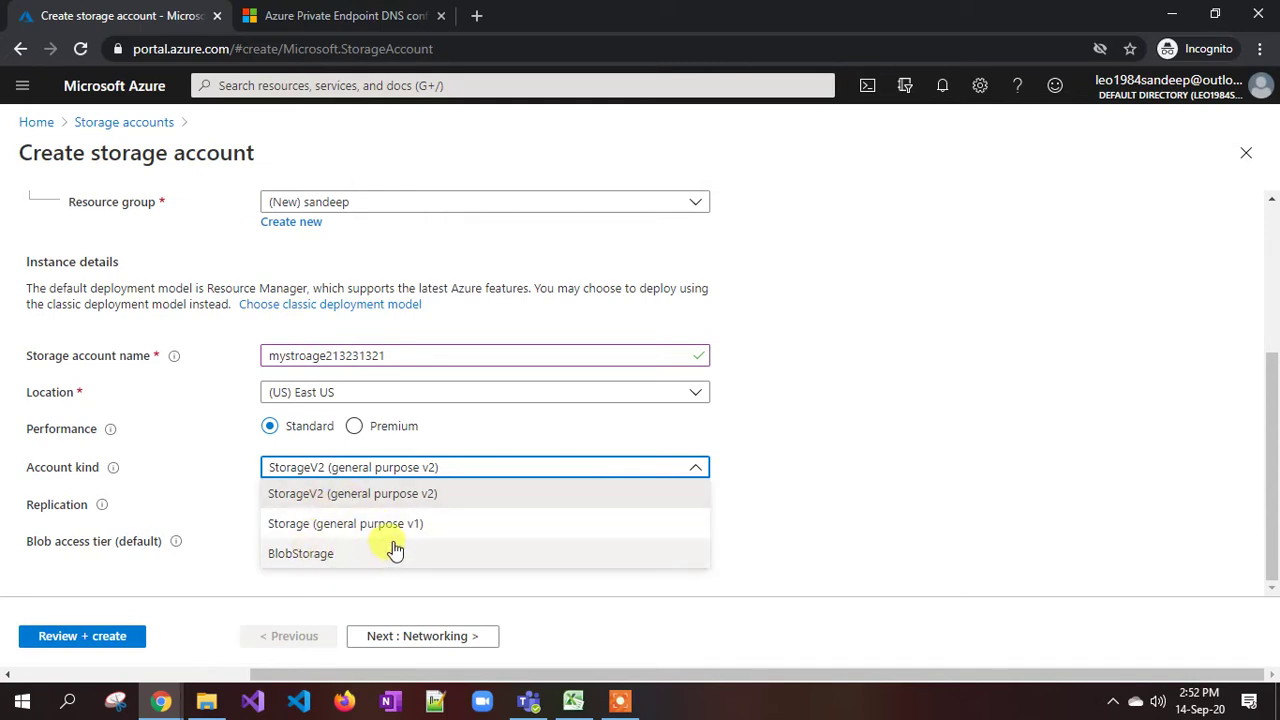
left_click(322, 496)
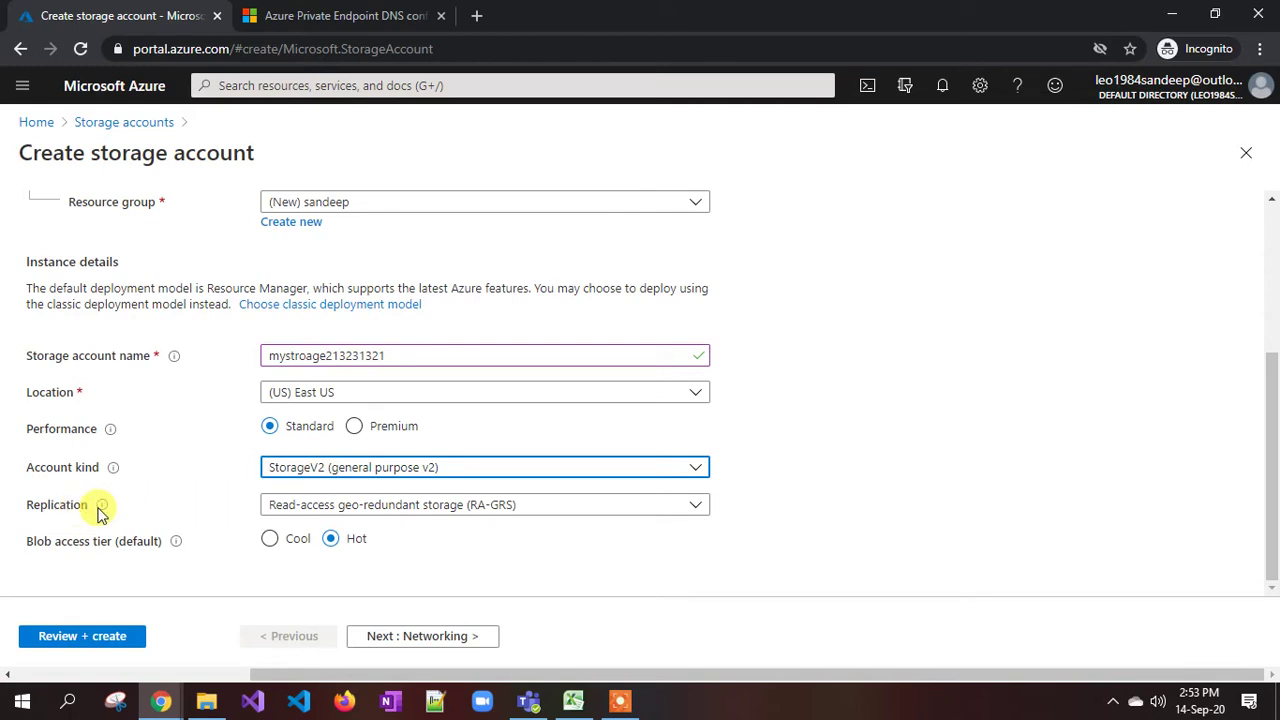
left_click(300, 510)
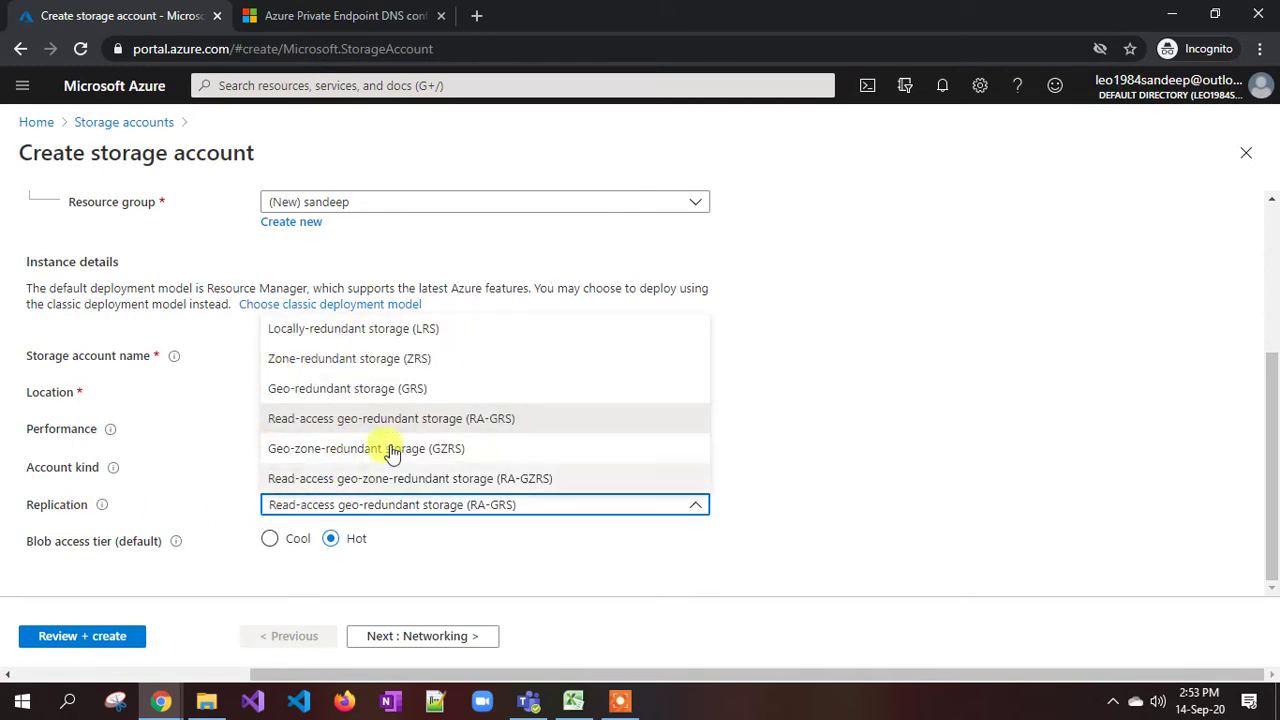
left_click(325, 331)
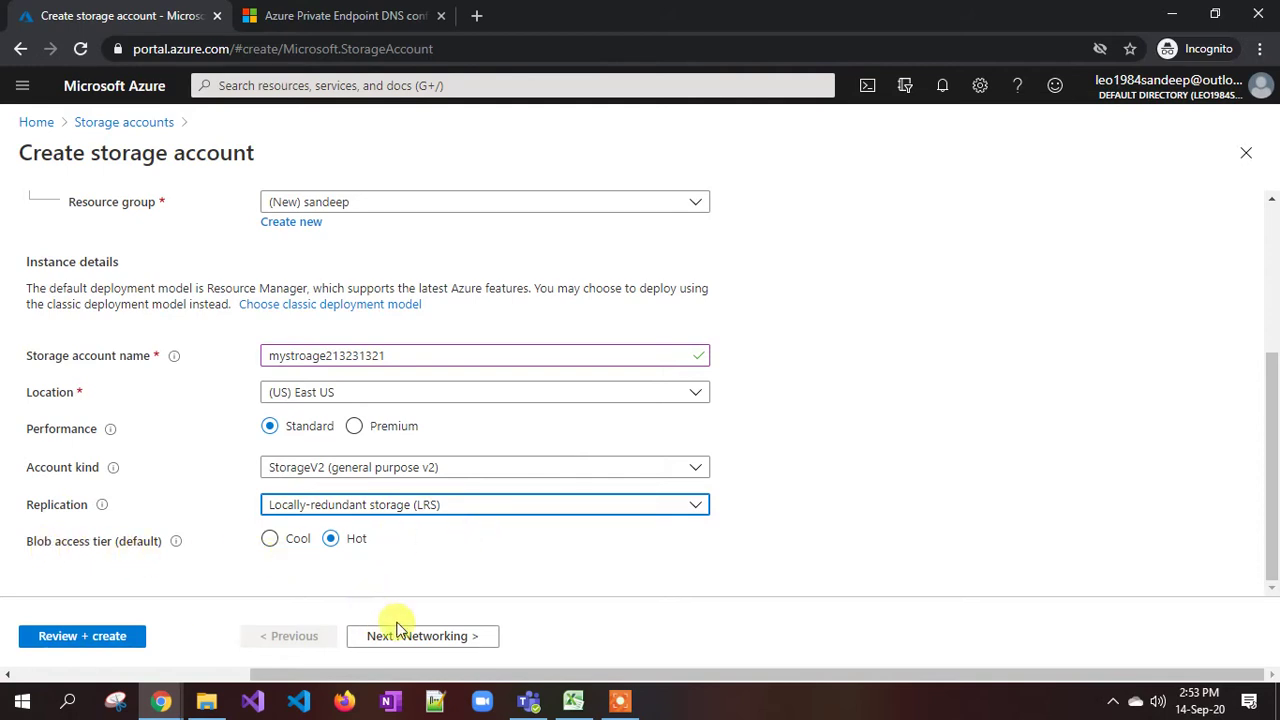
left_click(434, 638)
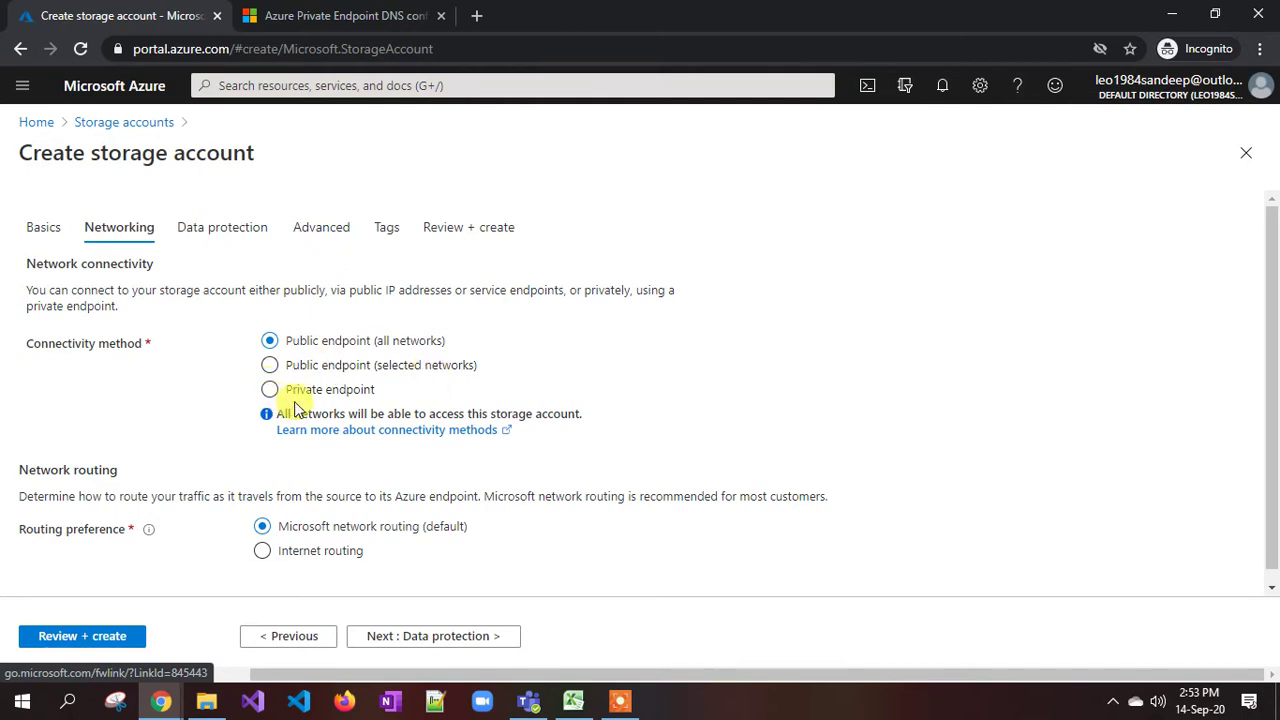
Try the Public endpoint (selected networks) connectivity method and check which virtual networks it offers
left_click(333, 398)
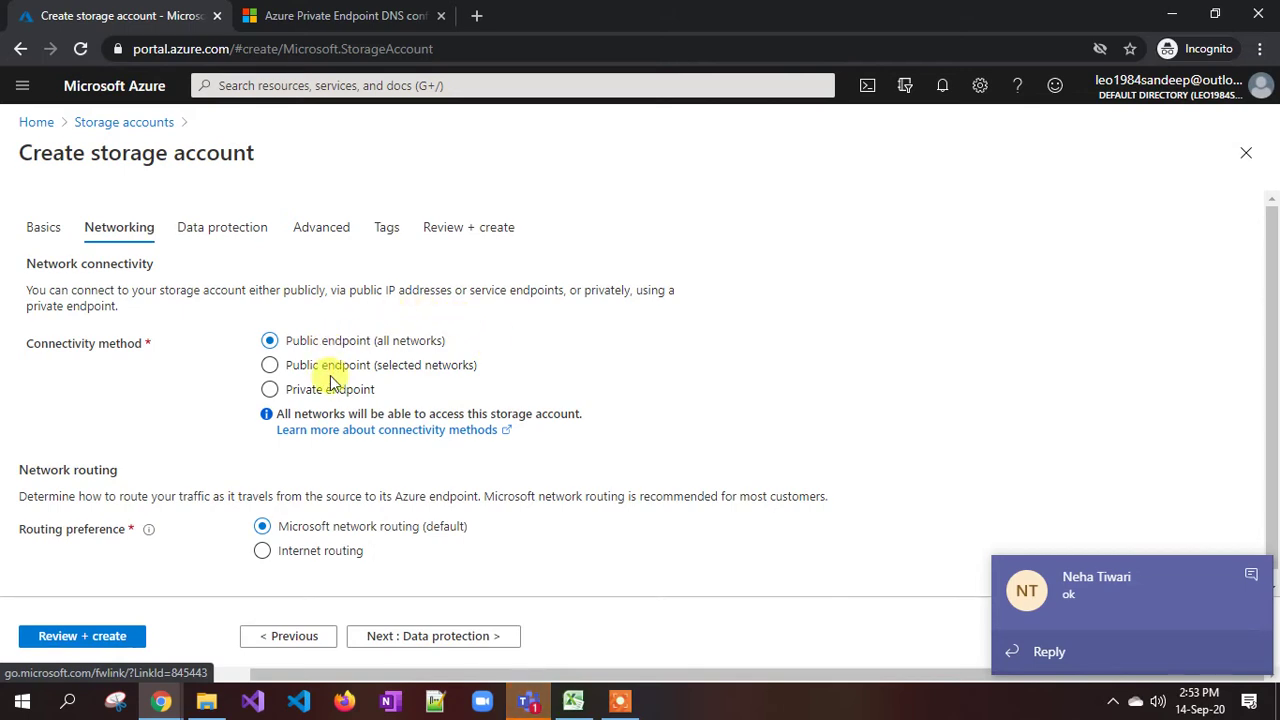
left_click(270, 365)
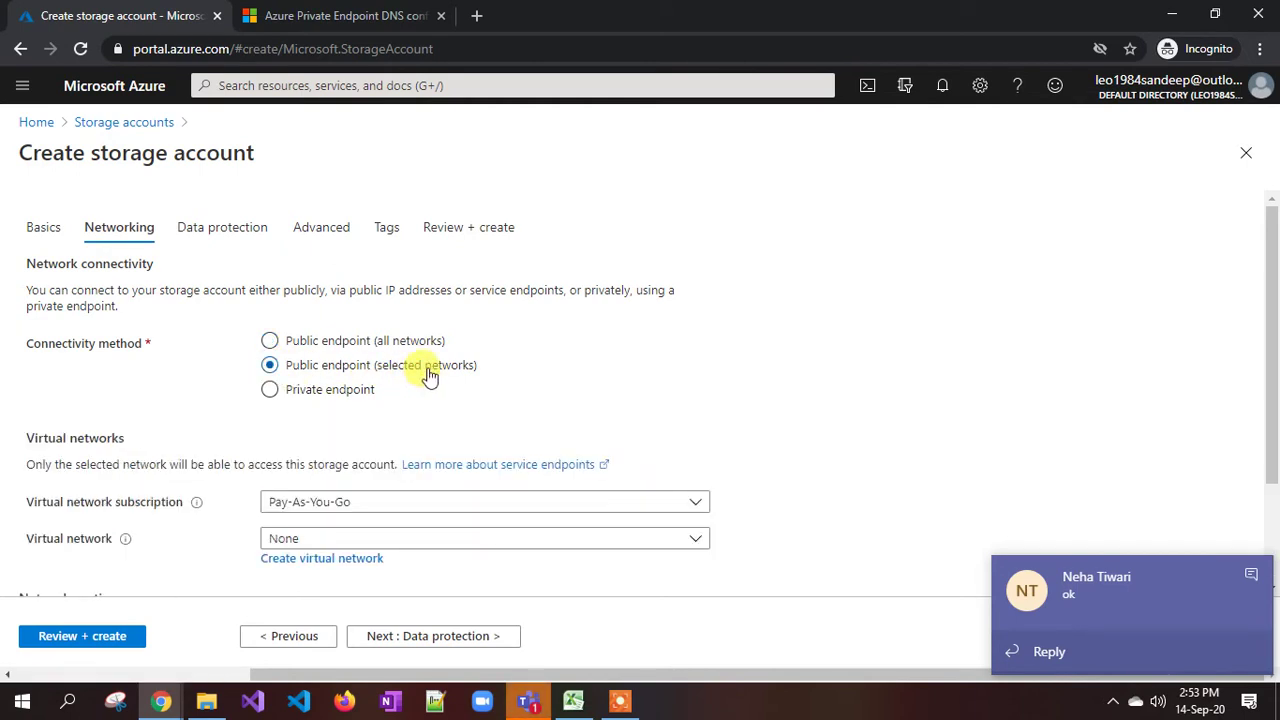
scroll(428, 372, "down", 1)
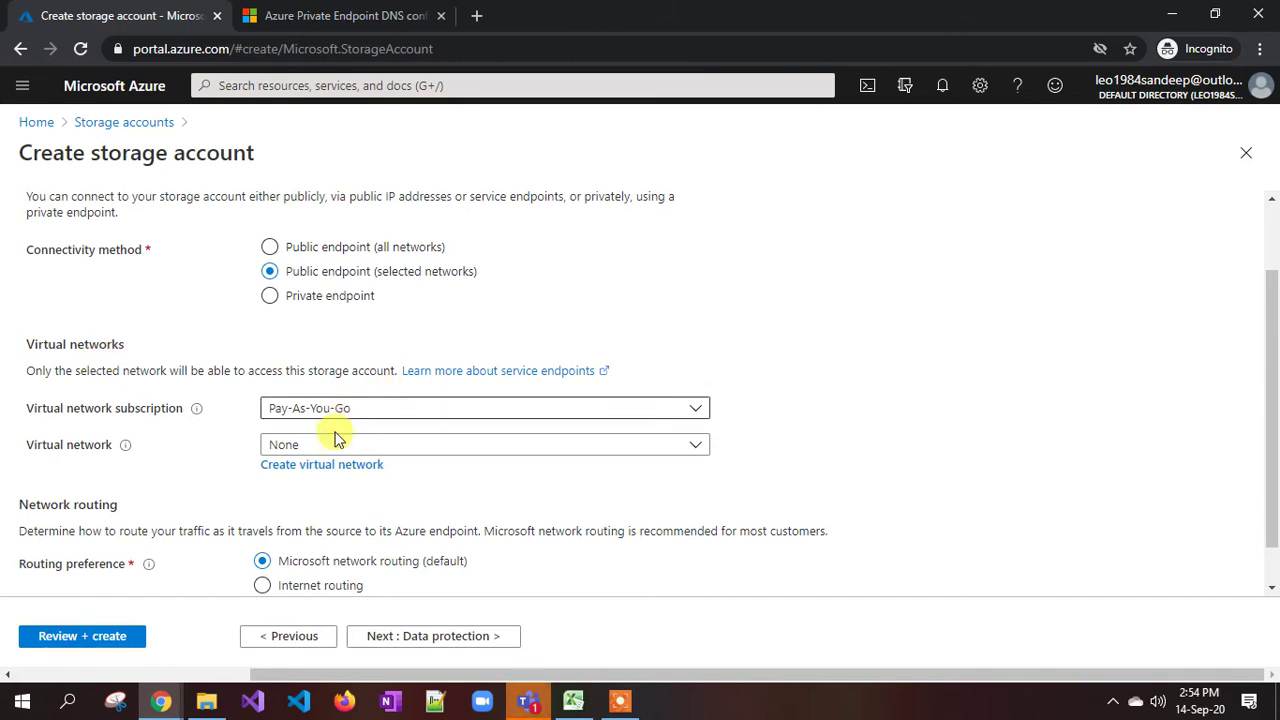
left_click(285, 444)
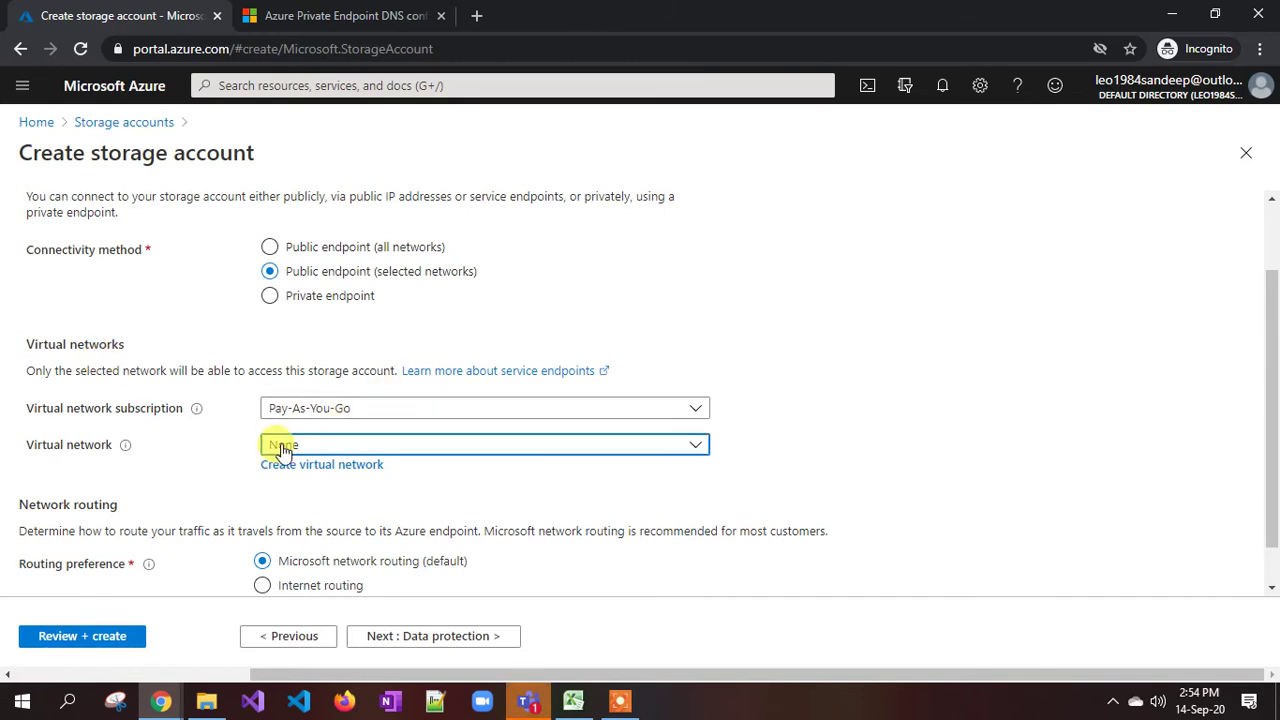
left_click(625, 317)
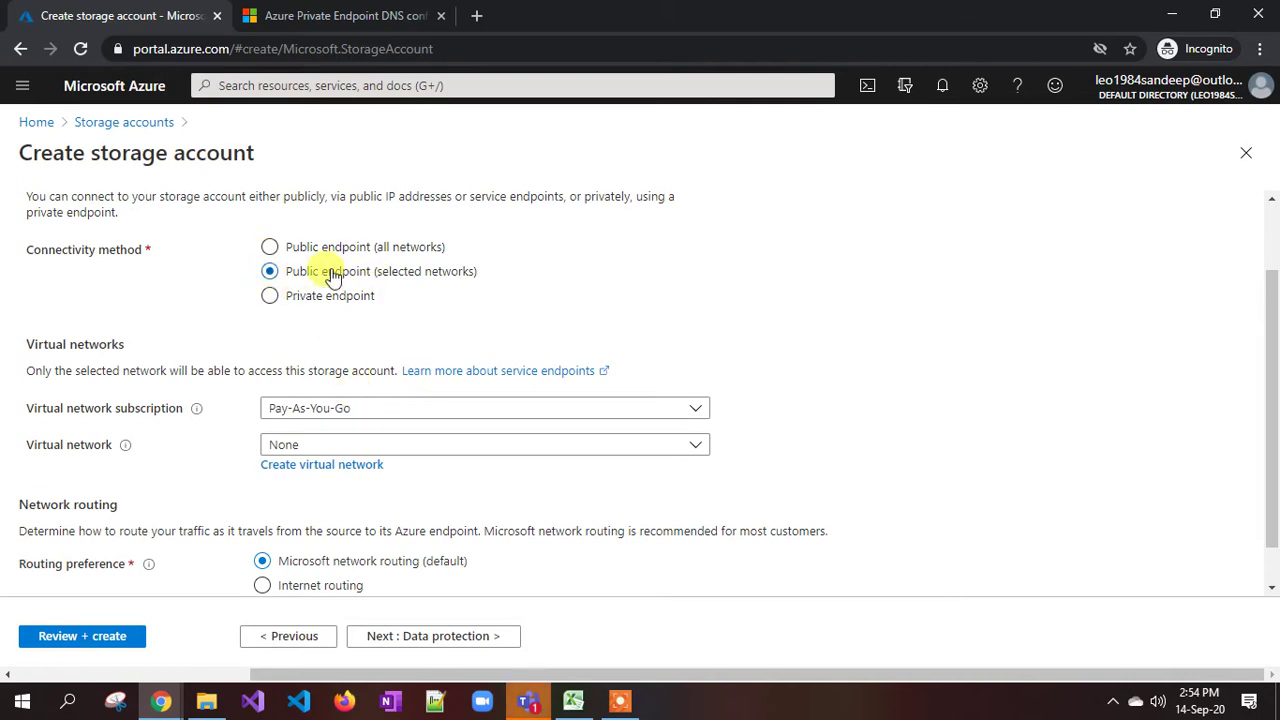
Set the connectivity method to Private endpoint and start adding a private endpoint to the storage account
left_click(272, 298)
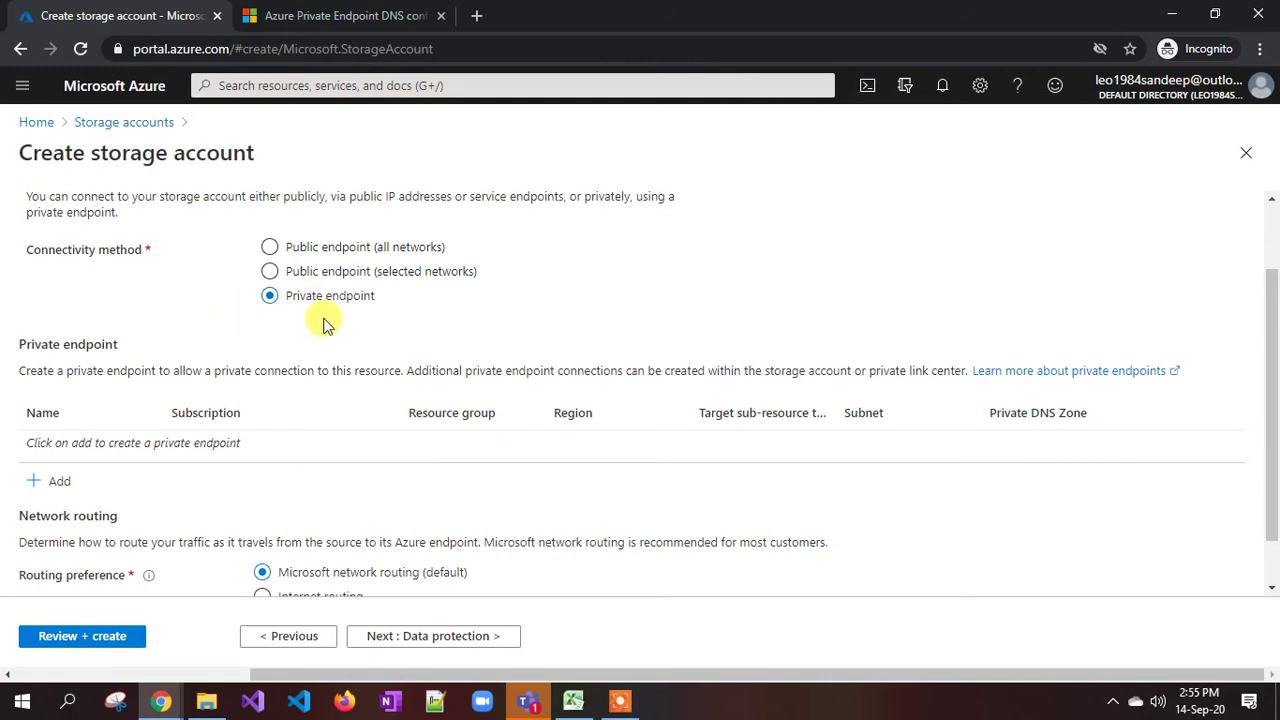
left_click(55, 484)
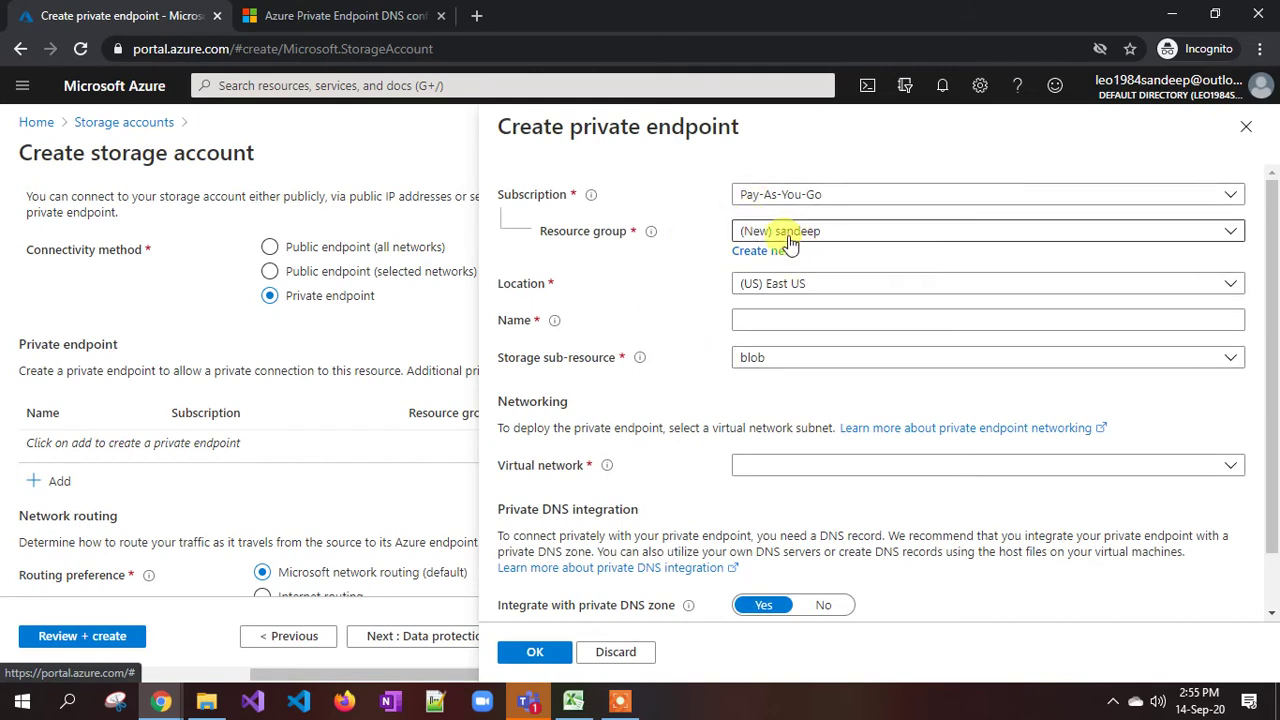
left_click(760, 319)
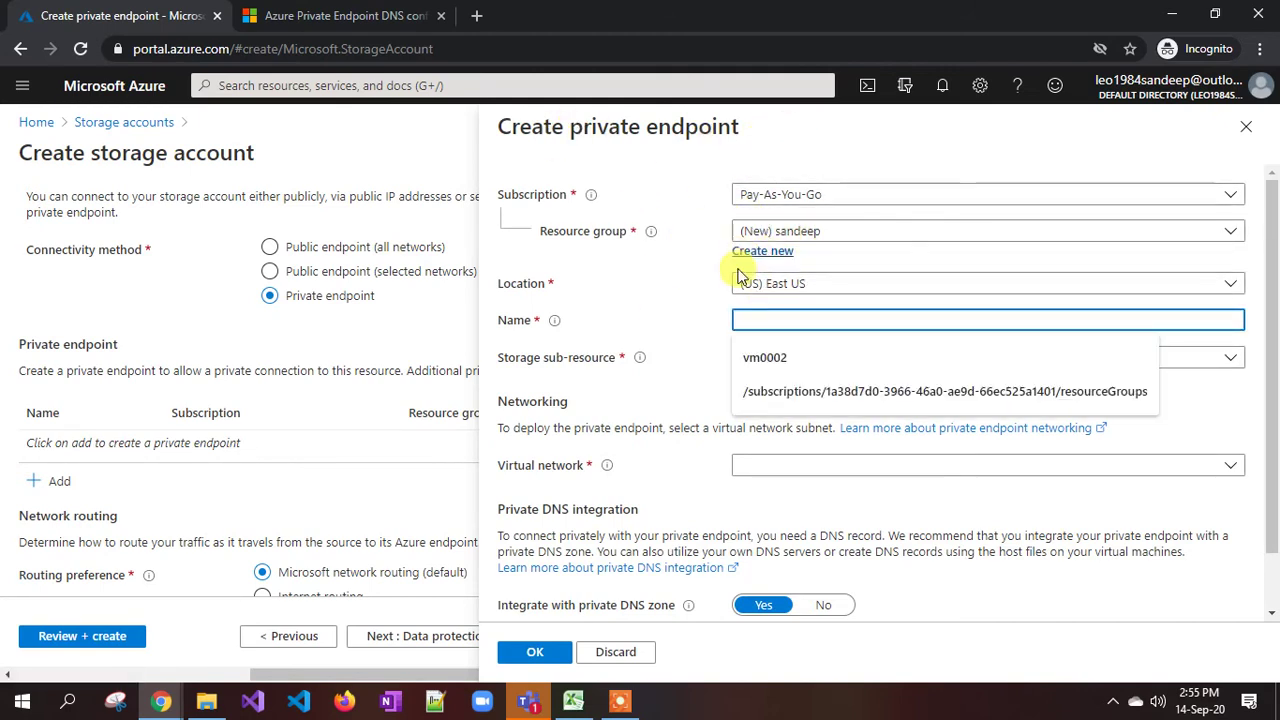
left_click(645, 302)
Look through the private endpoint's storage sub-resource options and set the sub-resource to file
left_click(781, 356)
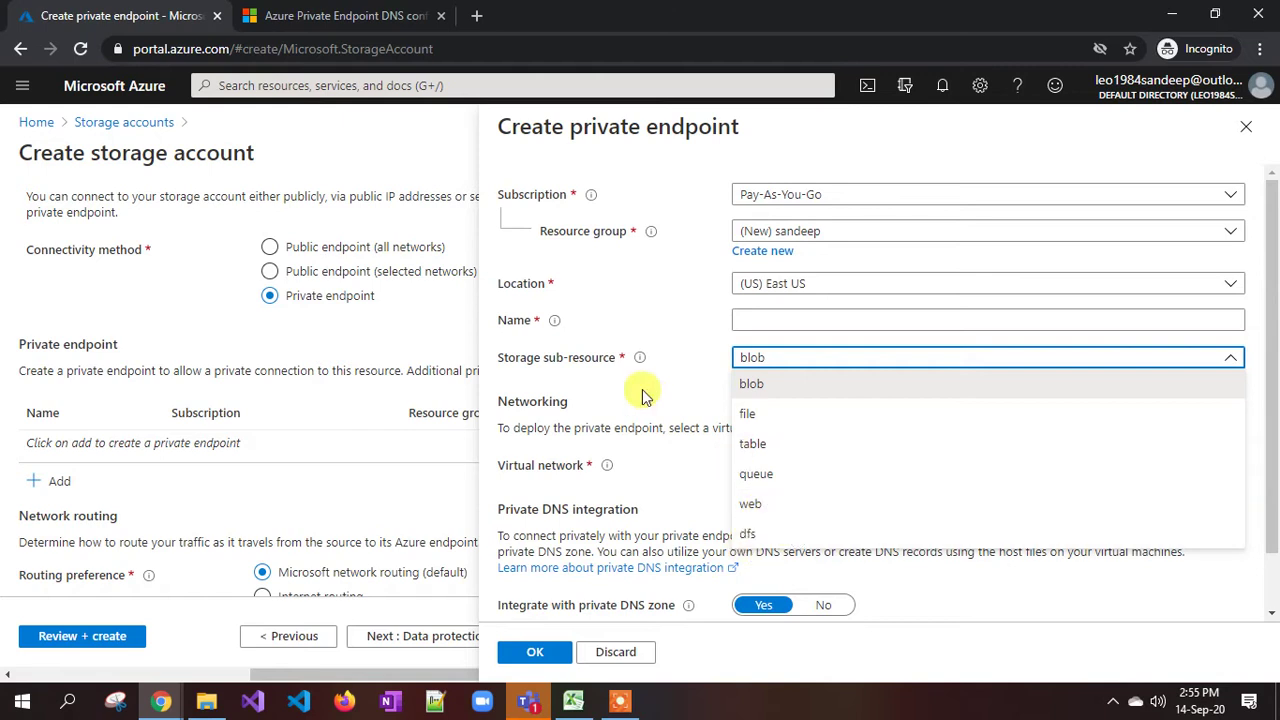
left_click(581, 339)
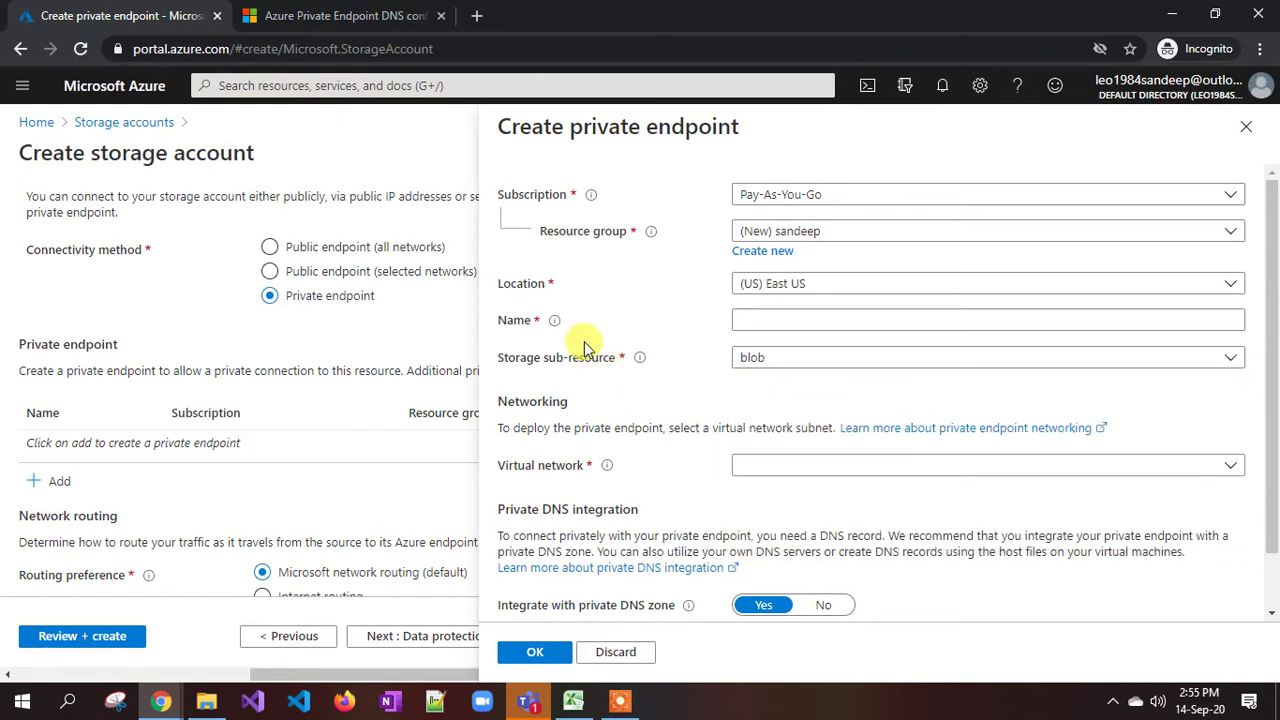
left_click(775, 361)
left_click(749, 383)
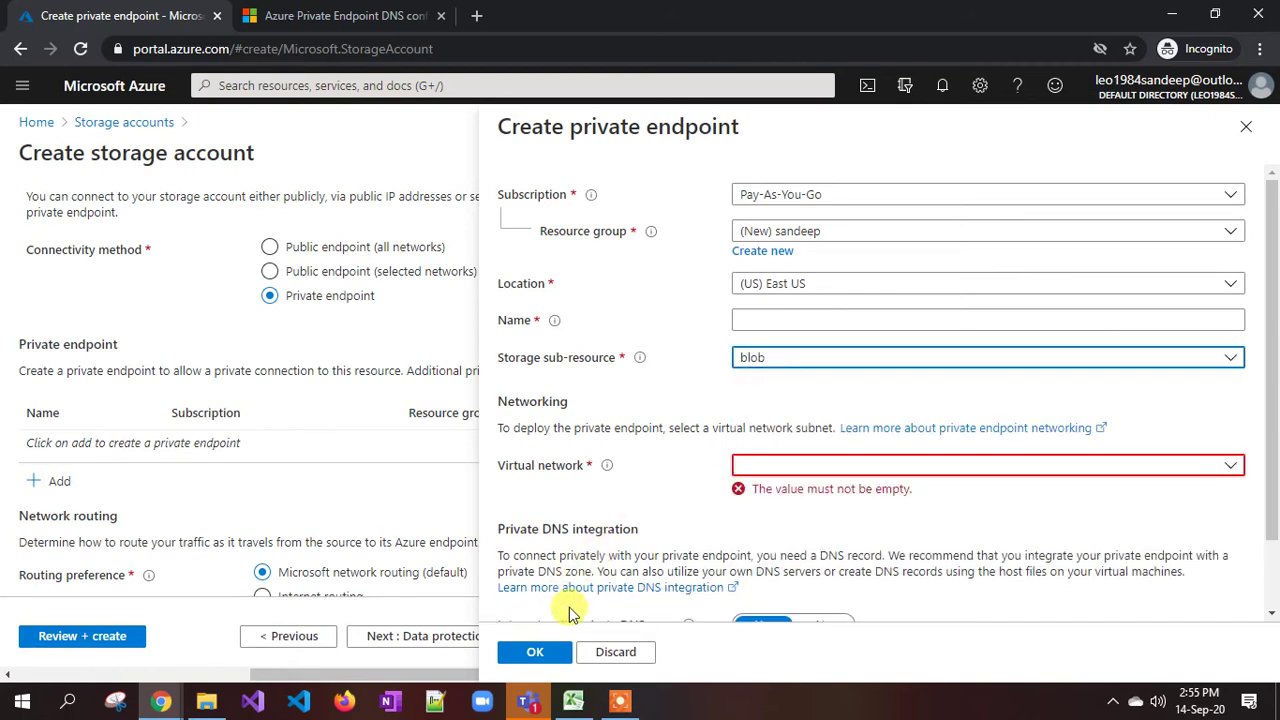
left_click(774, 366)
left_click(770, 416)
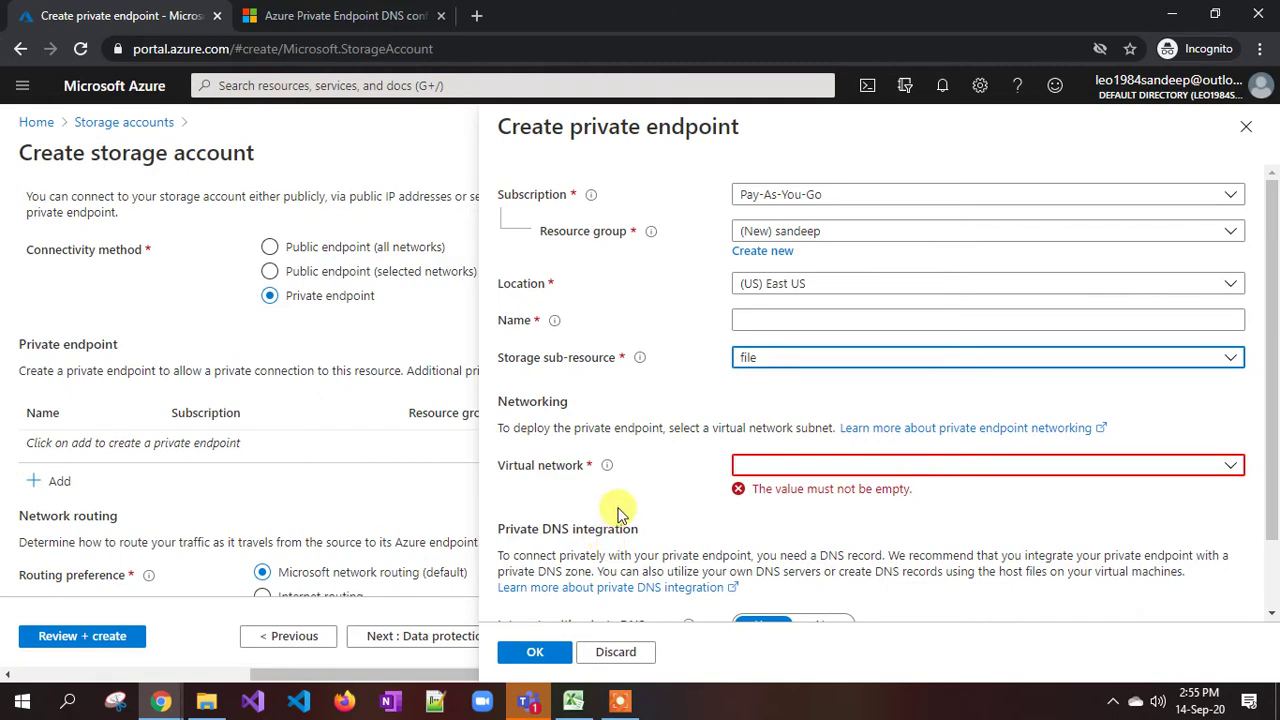
Check which virtual networks are available for the private endpoint
scroll(614, 509, "down", 1)
left_click(778, 384)
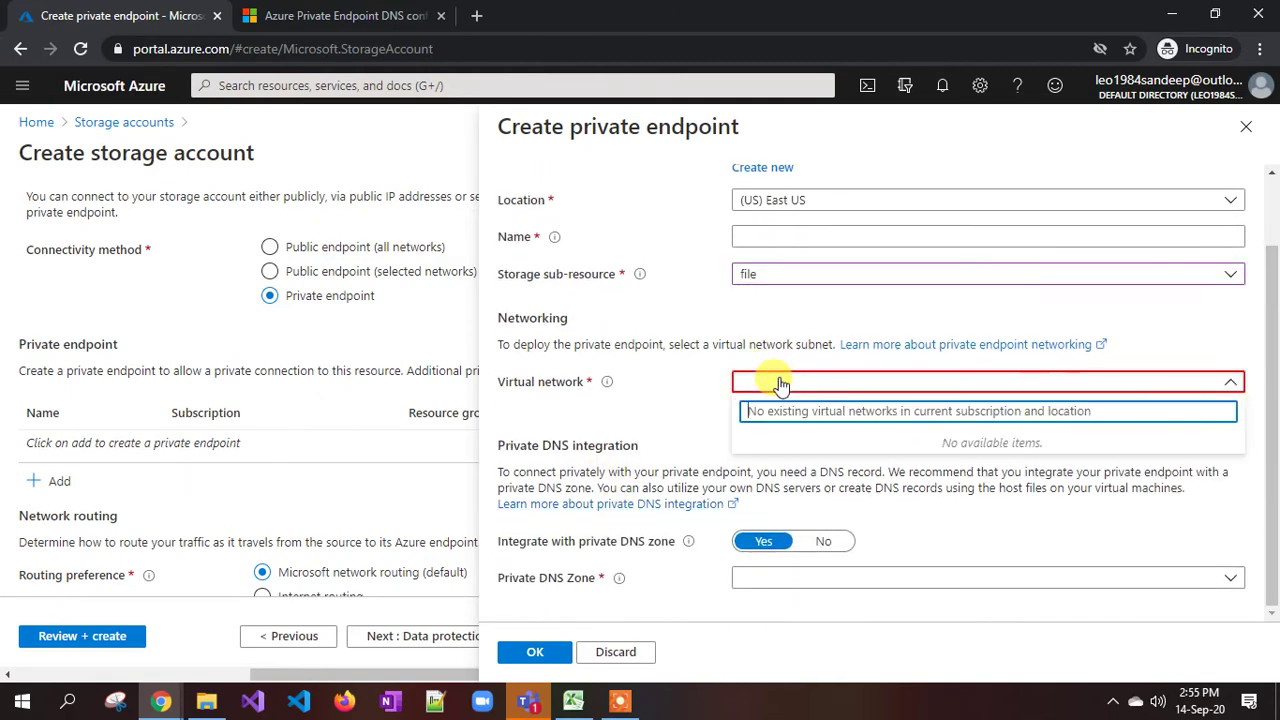
left_click(660, 372)
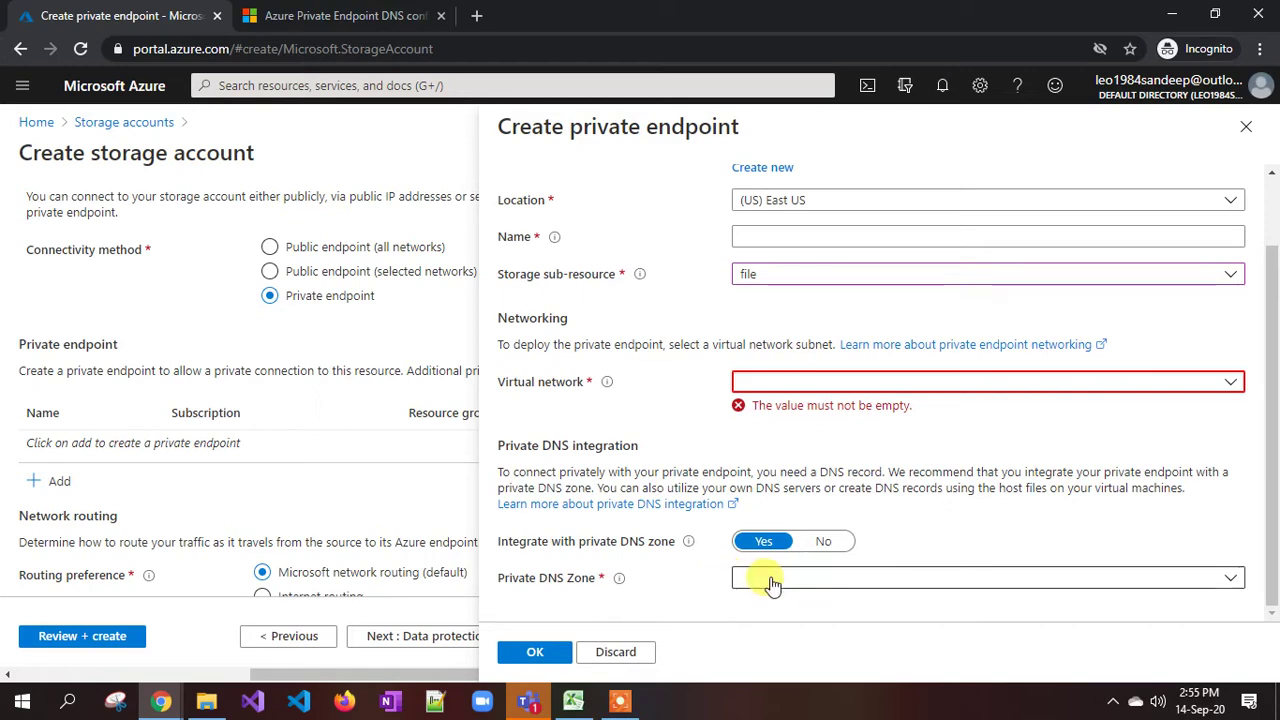
Switch to the Azure Private Endpoint DNS documentation and examine the column headings of the recommended zone names table
left_click(336, 18)
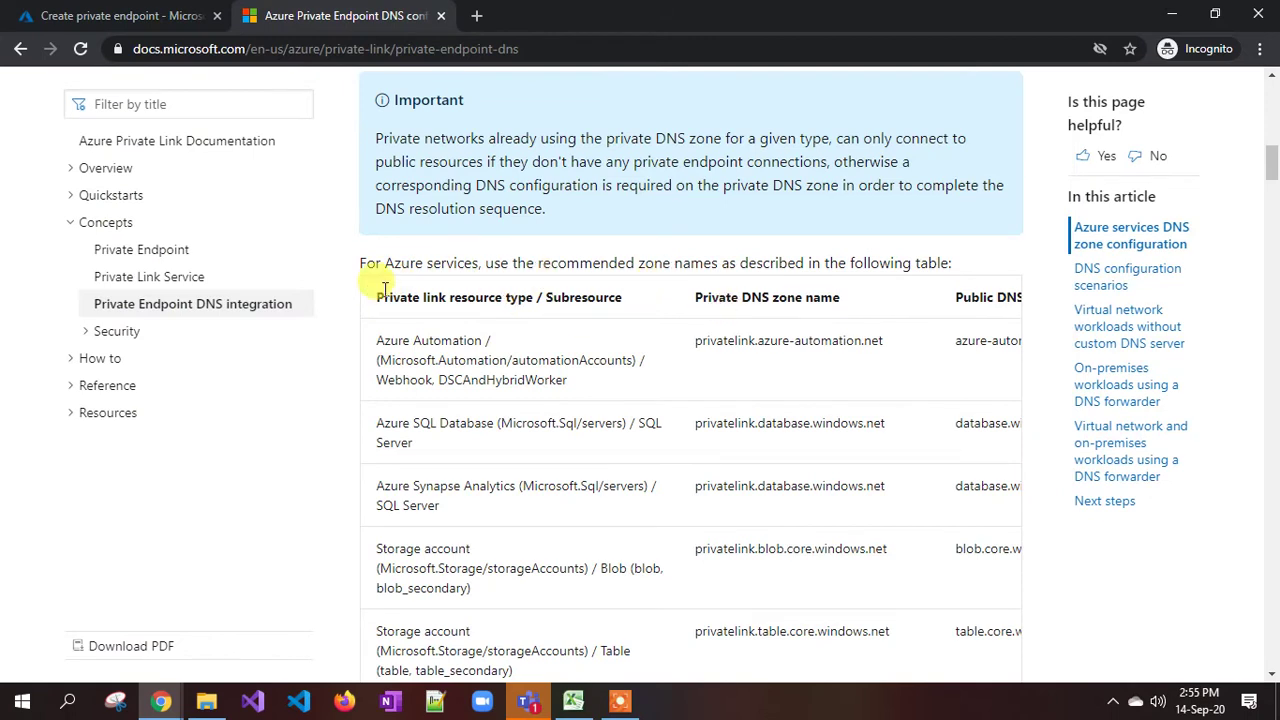
left_click_drag(384, 297, 530, 300)
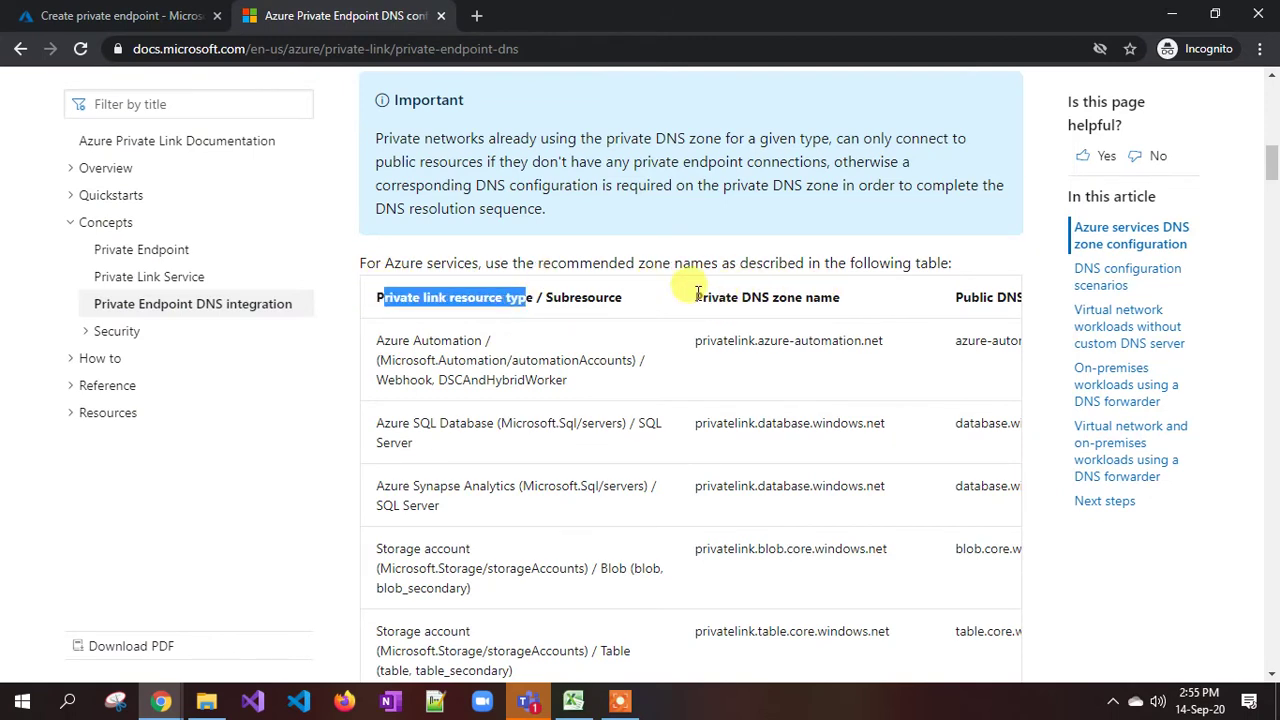
left_click_drag(696, 297, 820, 299)
left_click(958, 292)
left_click_drag(958, 292, 1023, 294)
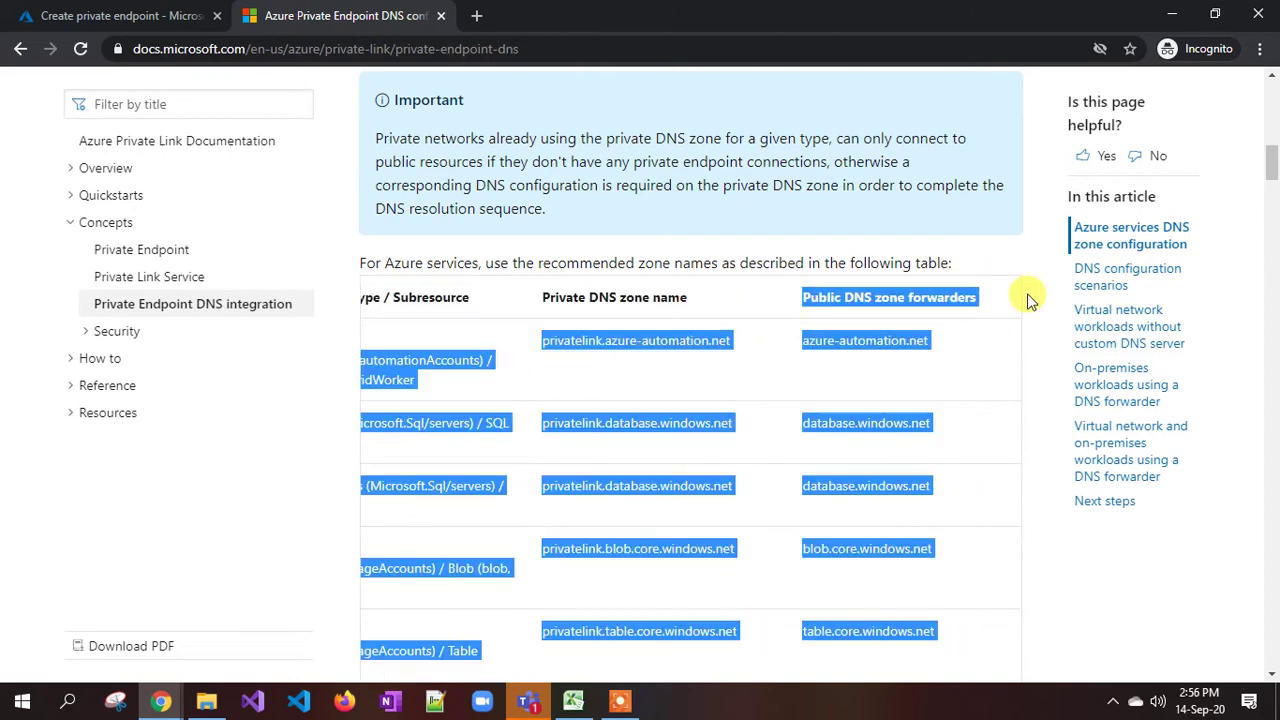
left_click(640, 294)
left_click_drag(698, 294, 348, 310)
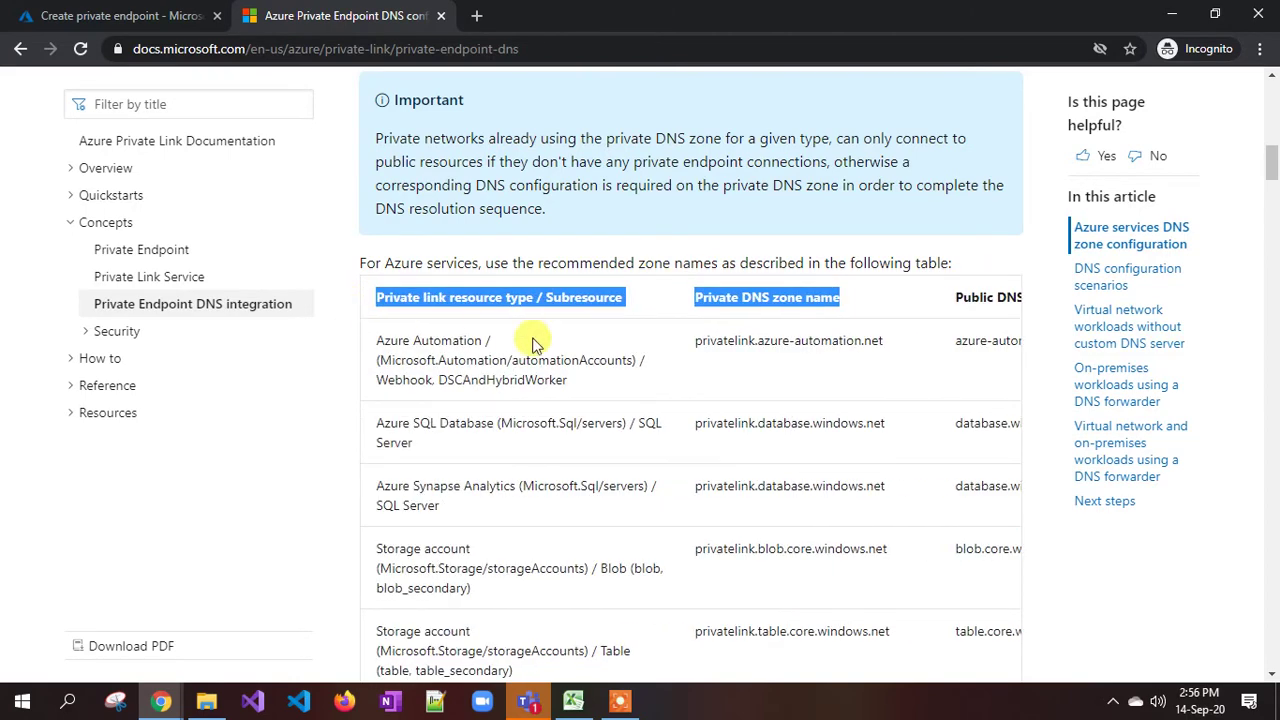
left_click(566, 301)
Examine the private and public DNS zone names listed for the storage account's Blob sub-resource in the recommended zone names table
scroll(570, 302, "down", 3)
scroll(570, 302, "down", 1)
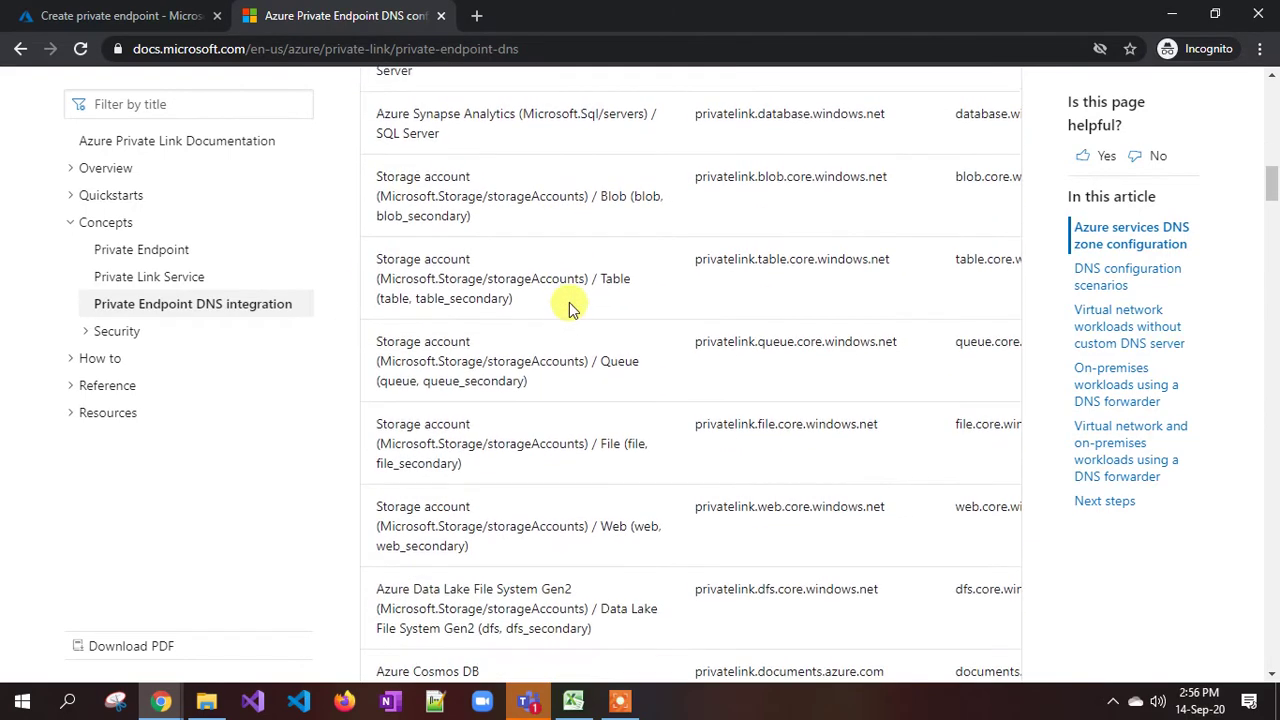
left_click_drag(378, 192, 465, 183)
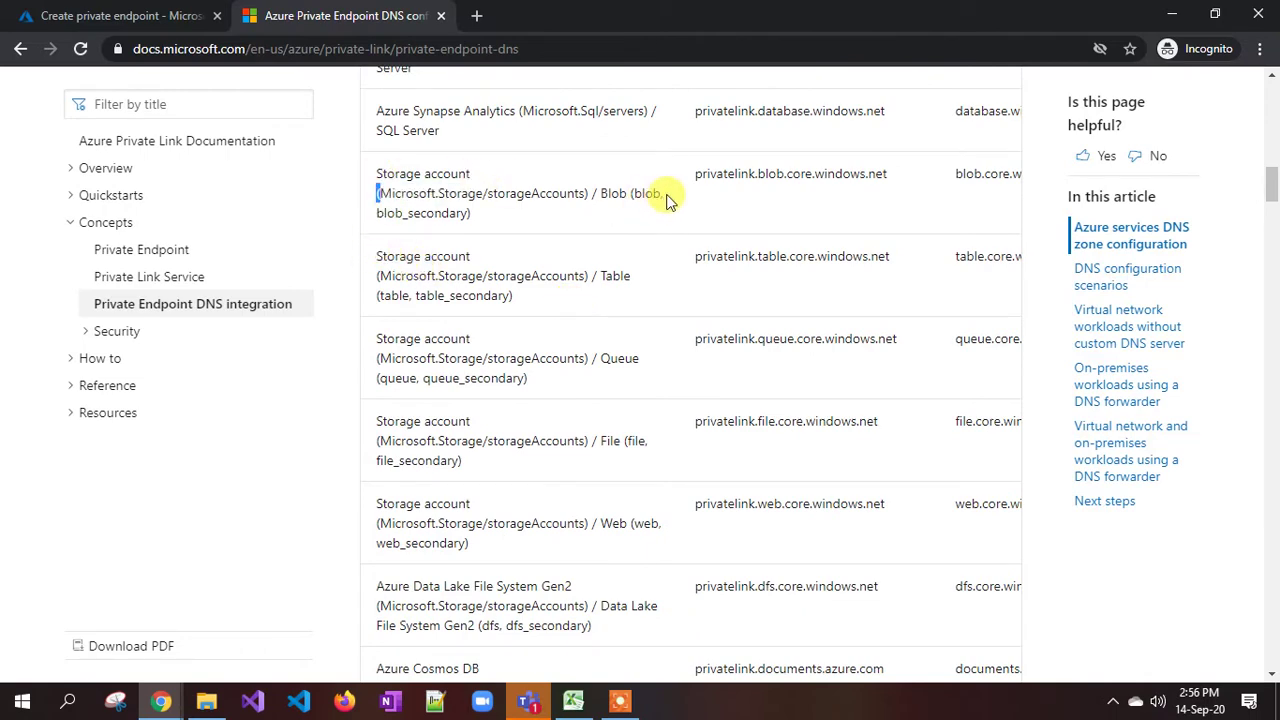
left_click(957, 180)
left_click_drag(957, 180, 825, 193)
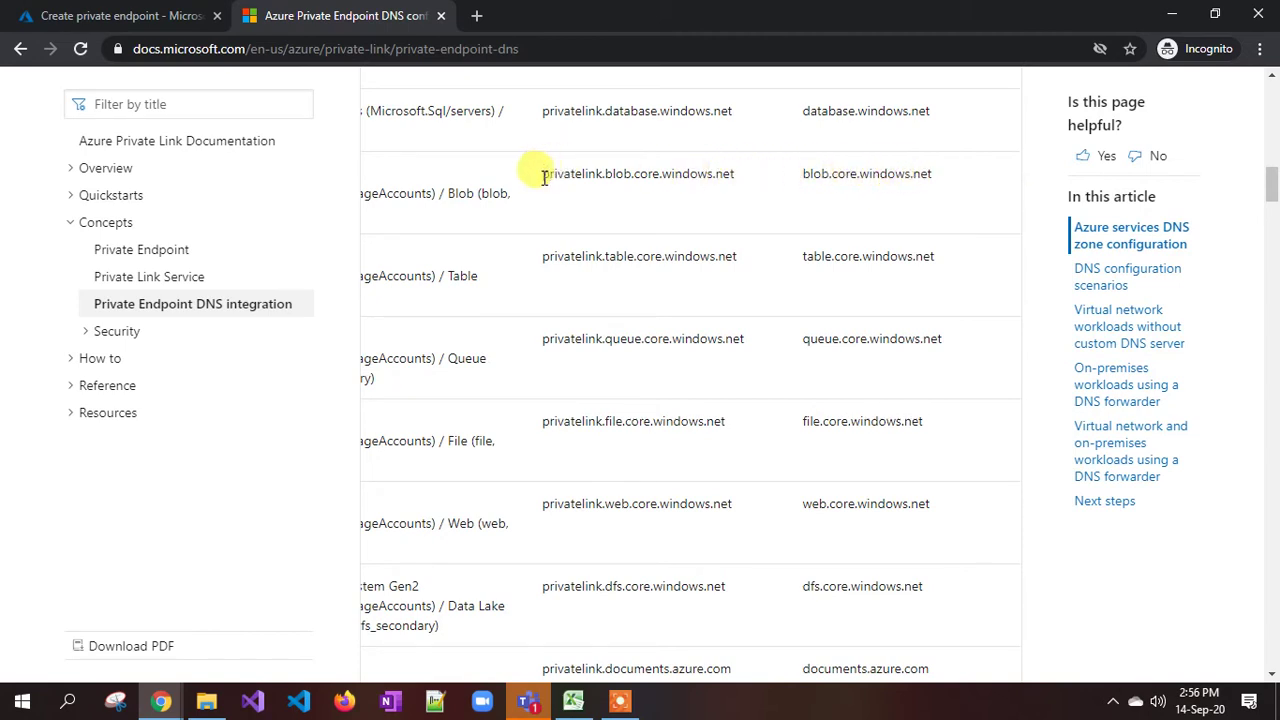
left_click_drag(541, 175, 367, 187)
left_click(445, 255)
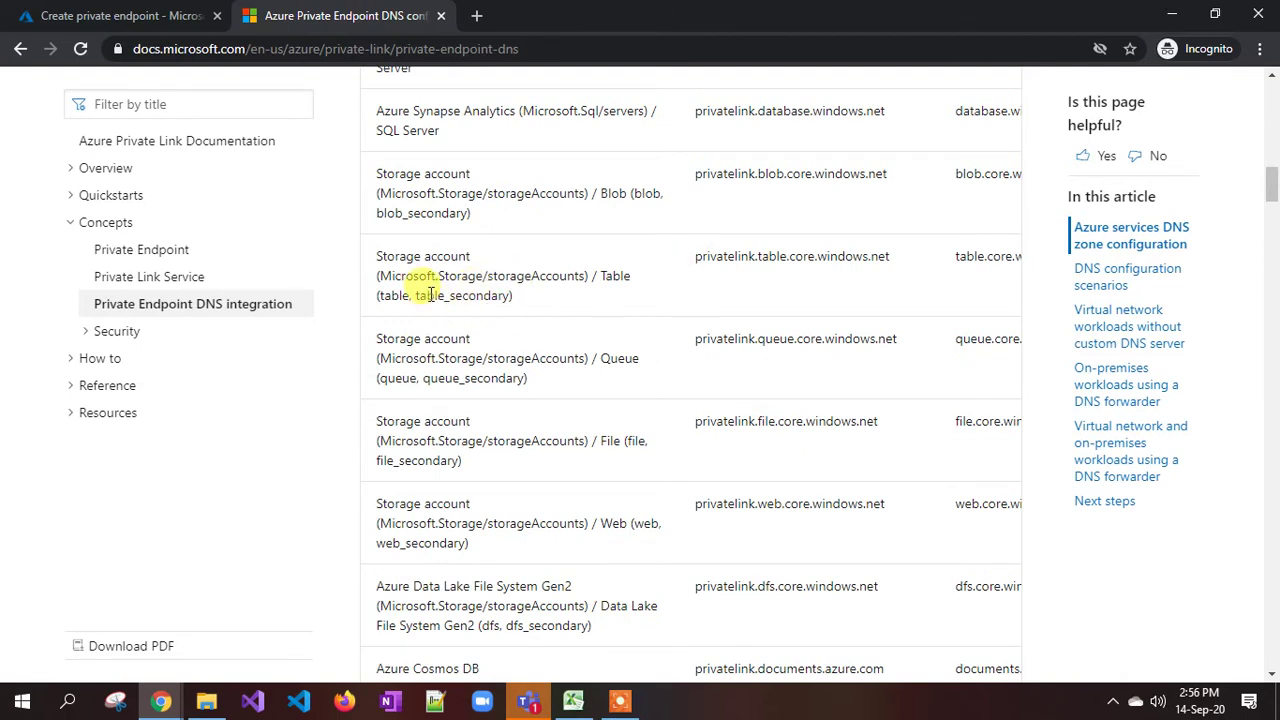
Compare the private DNS zone names listed for the storage account's Table, Queue and File sub-resources
left_click_drag(423, 288, 814, 254)
left_click(713, 258)
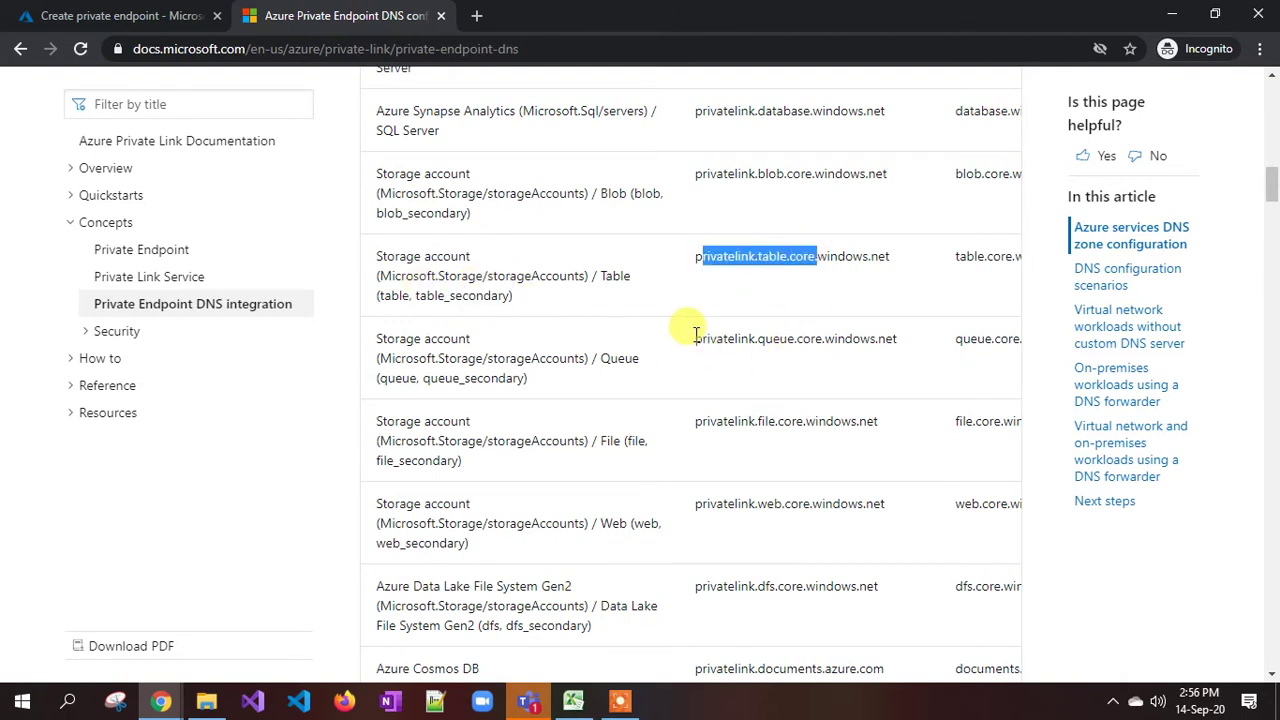
left_click_drag(694, 338, 882, 340)
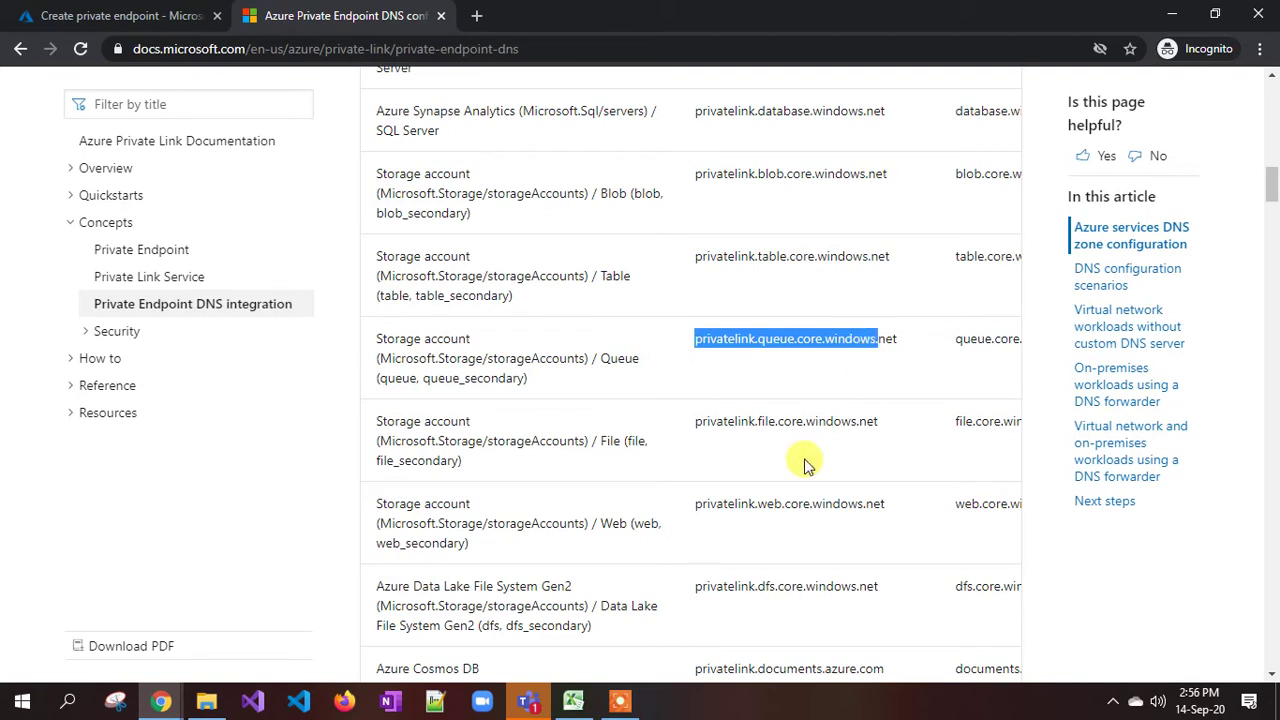
left_click(697, 422)
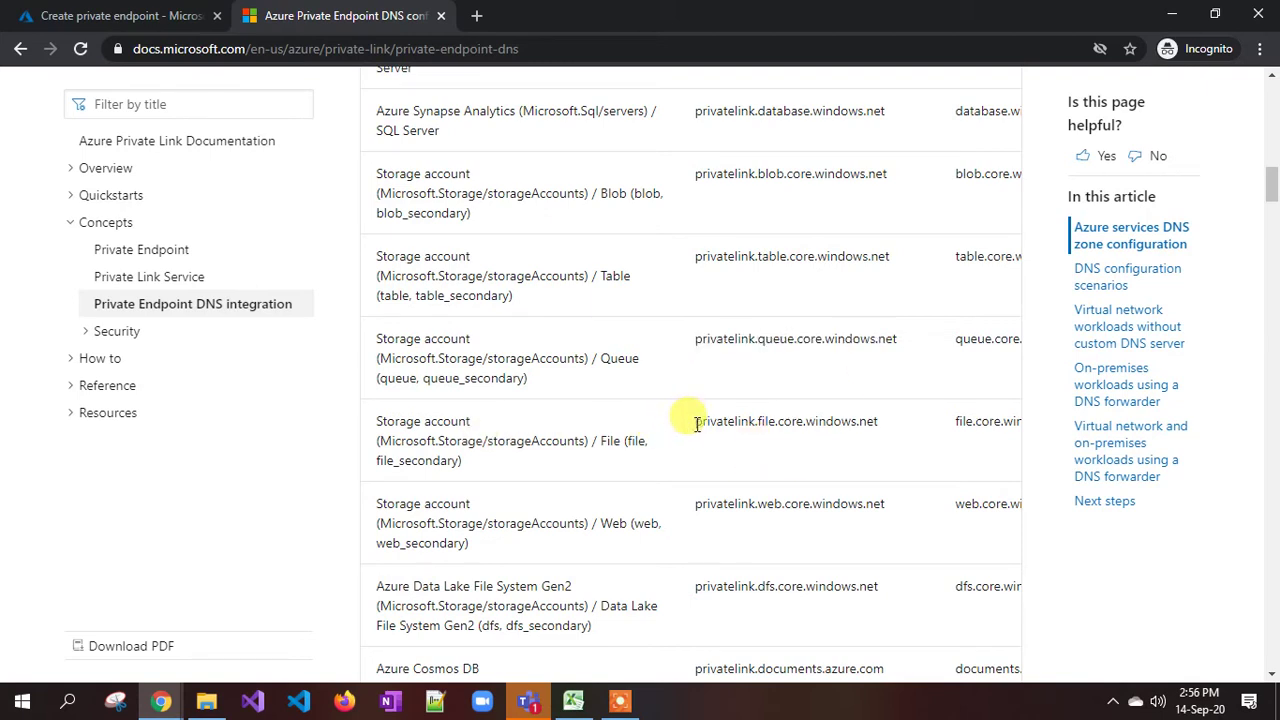
left_click_drag(702, 421, 838, 423)
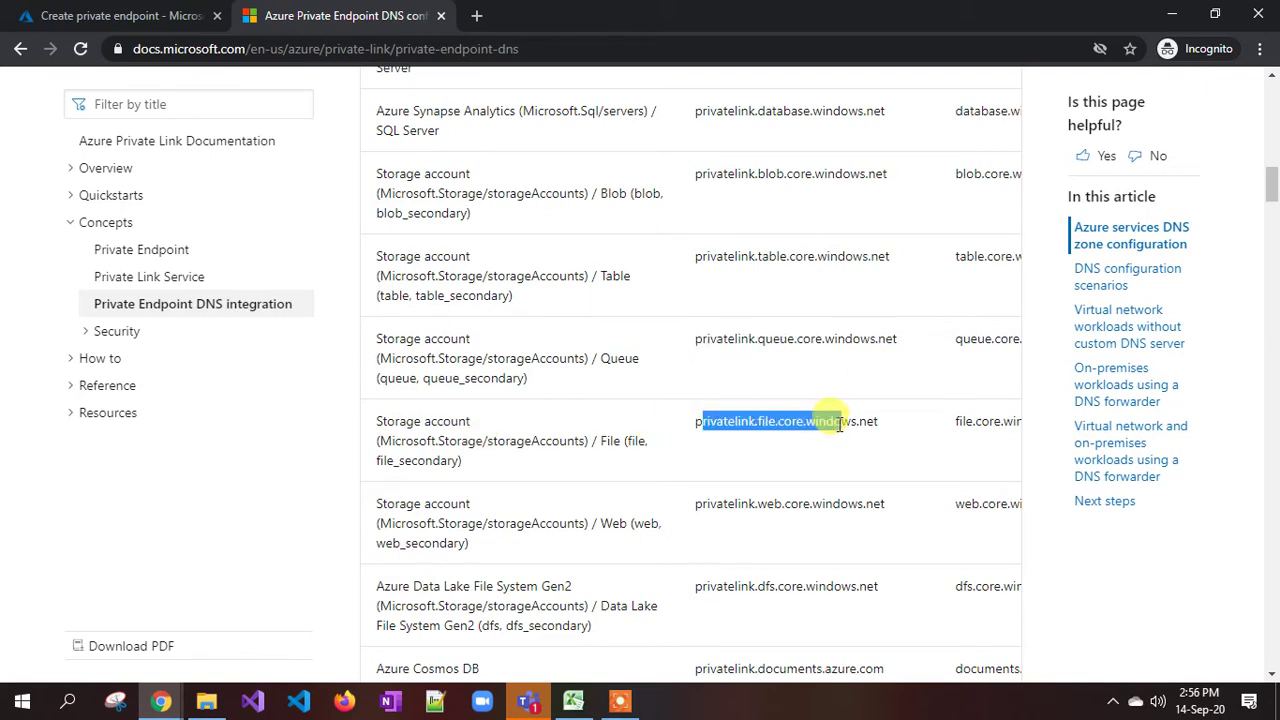
Return to the Azure portal, discard the unfinished private endpoint and set the connectivity method to Public endpoint (all networks)
left_click(163, 16)
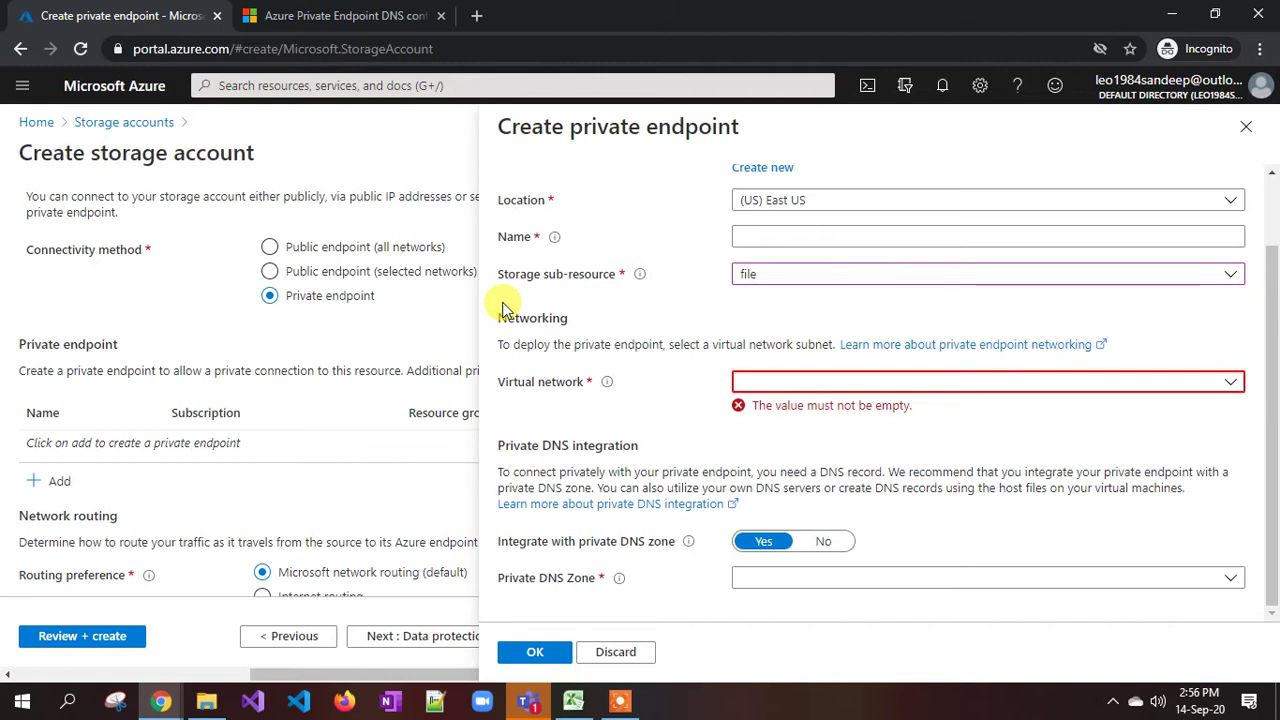
left_click(1245, 127)
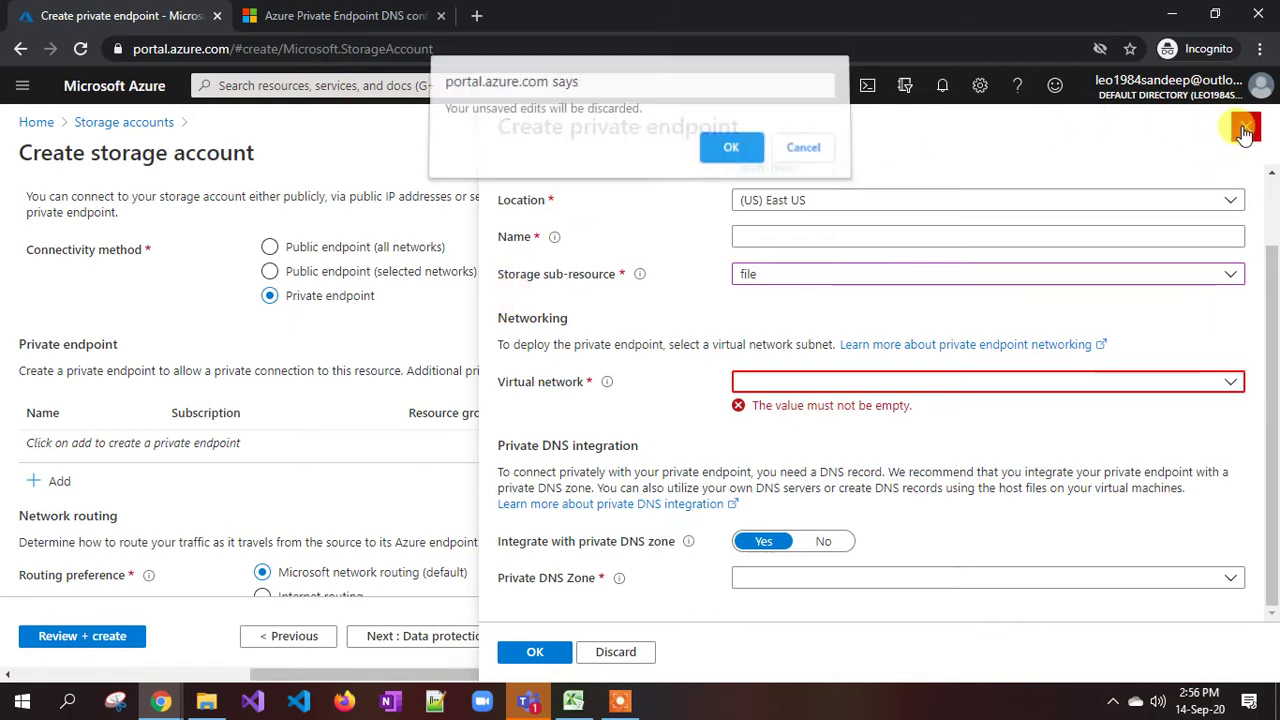
left_click(731, 148)
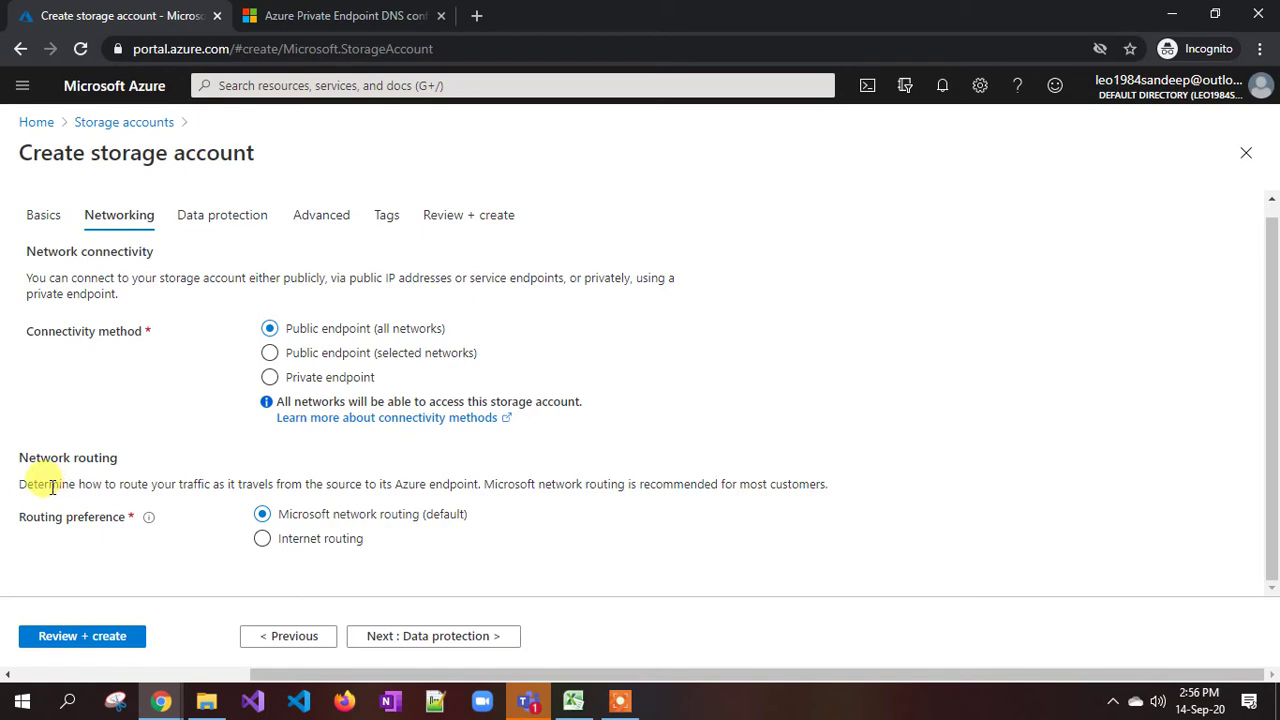
Try Internet routing as the routing preference and set it back to Microsoft network routing (default)
mouse_move(148, 518)
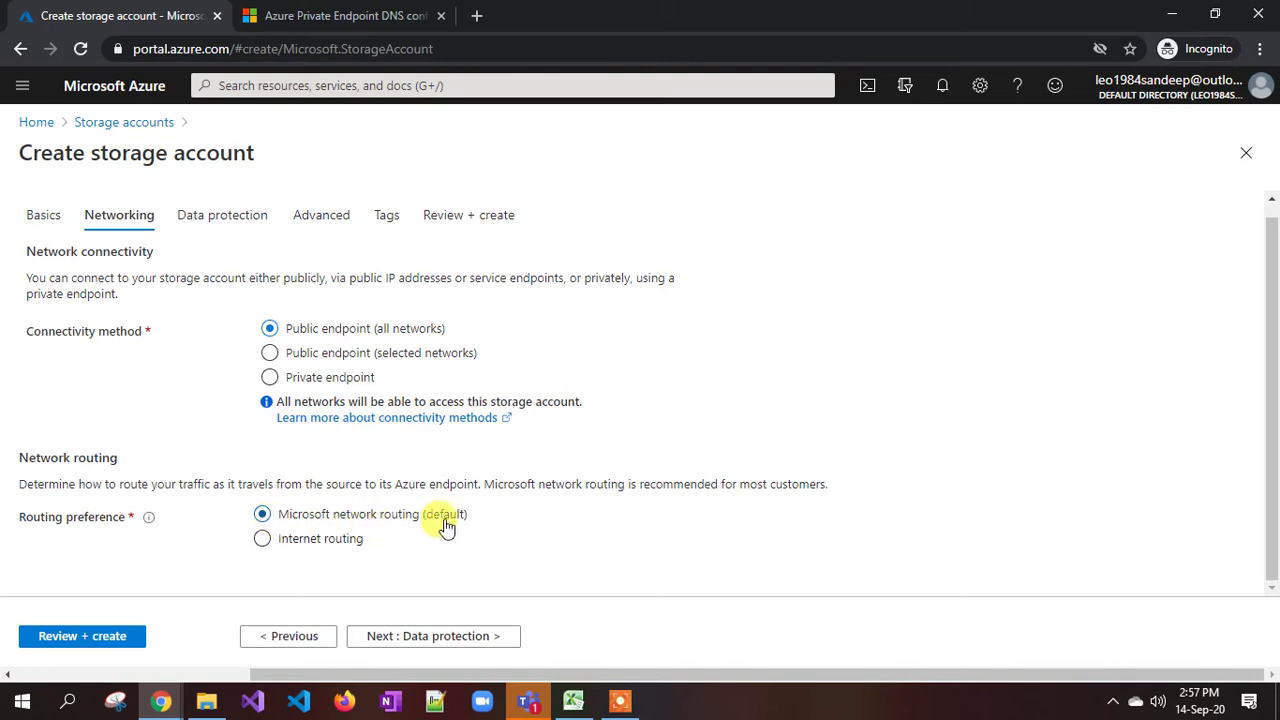
left_click(260, 541)
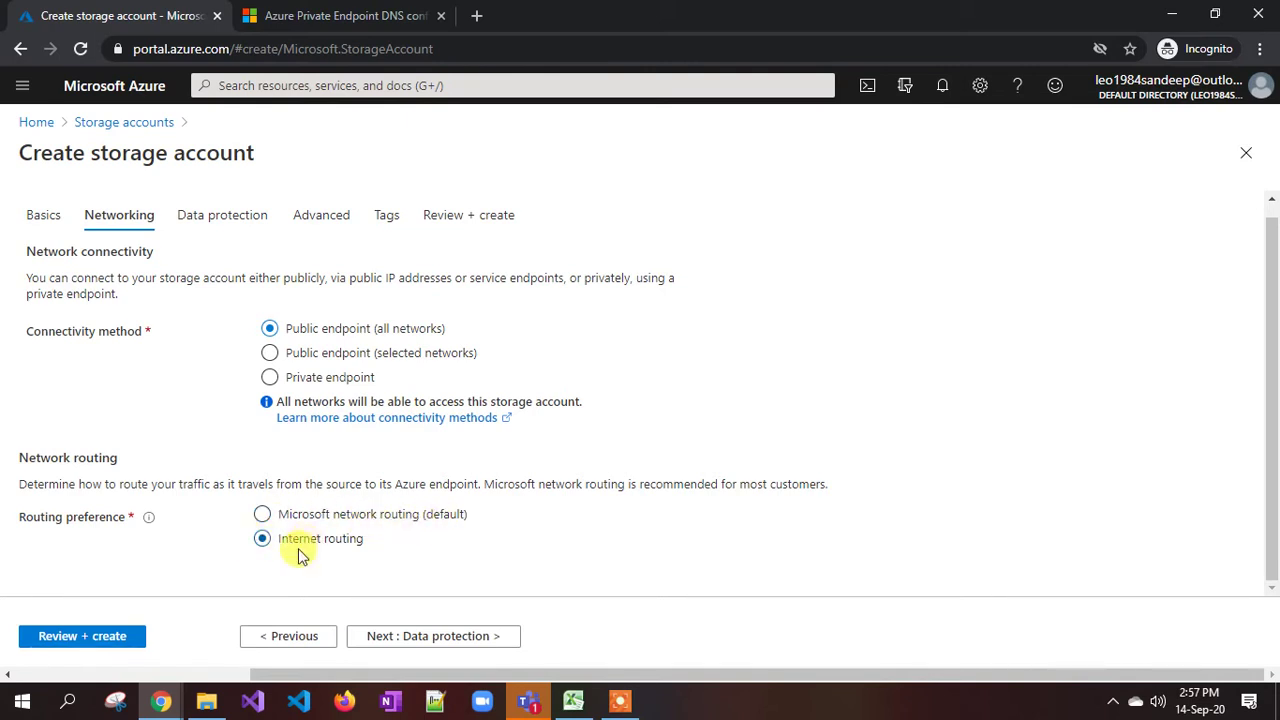
left_click(263, 517)
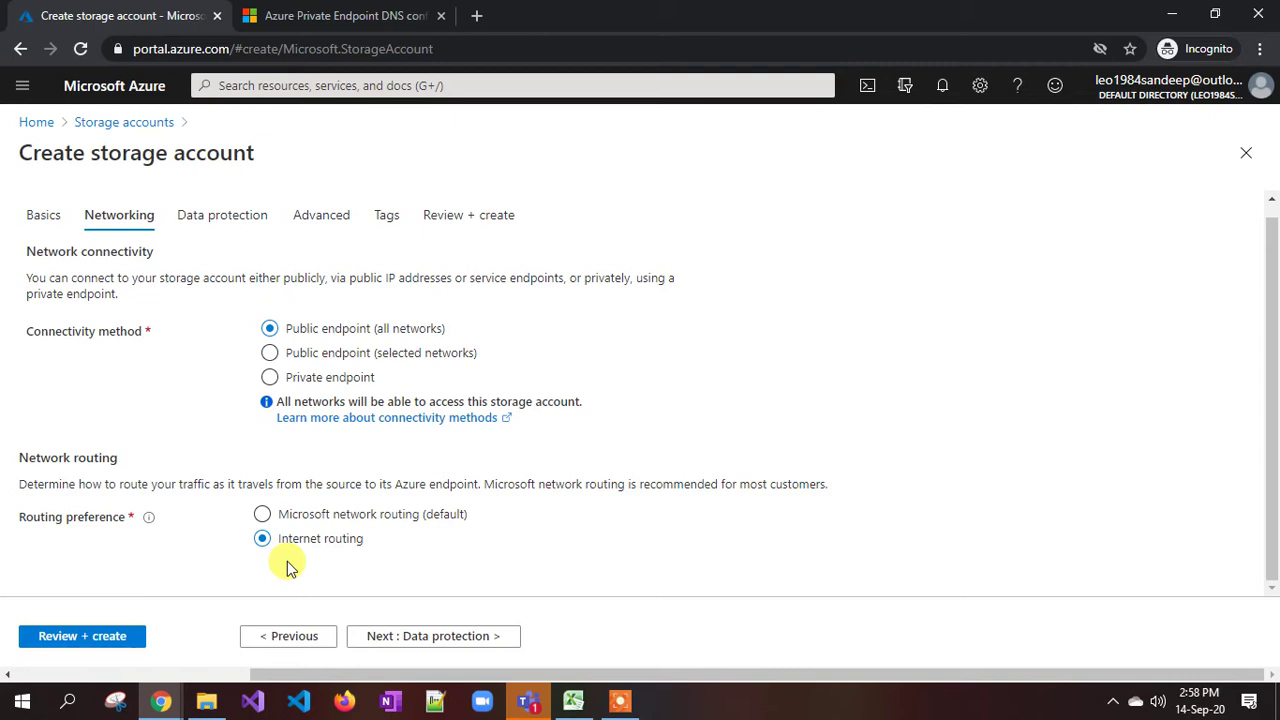
left_click(270, 517)
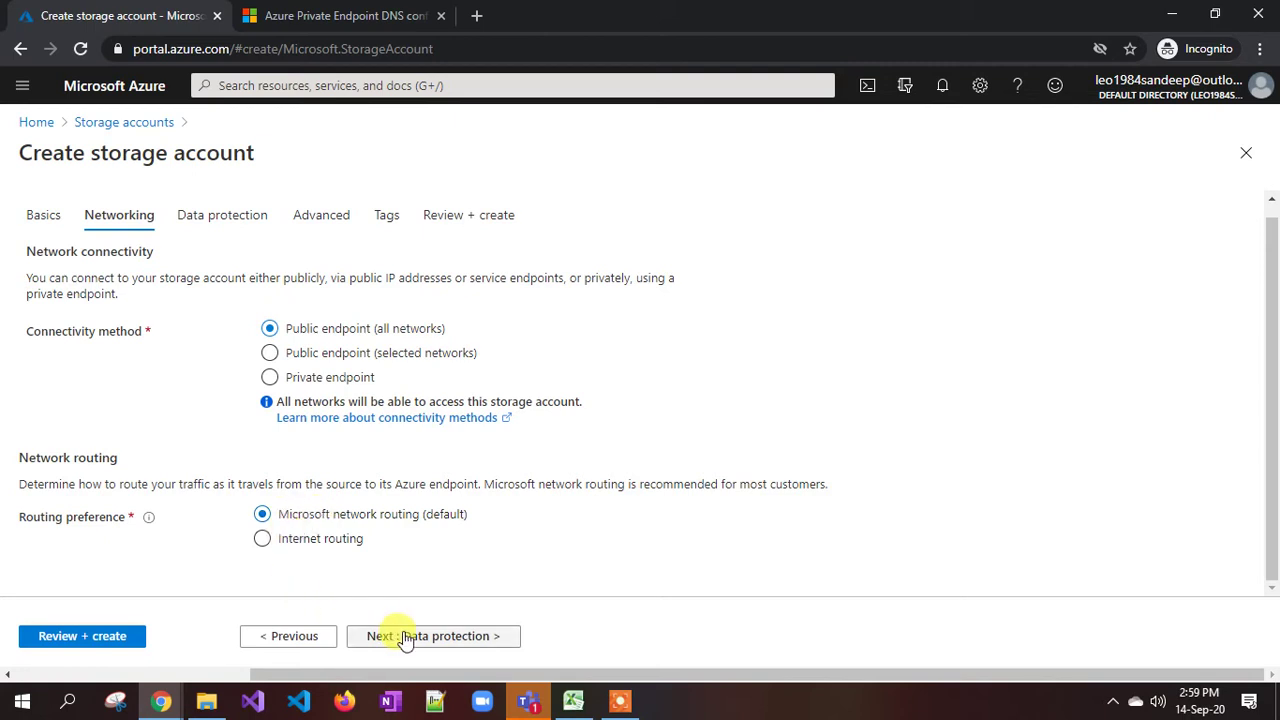
Continue to the storage account's data protection settings and examine the point-in-time restore option
left_click(436, 641)
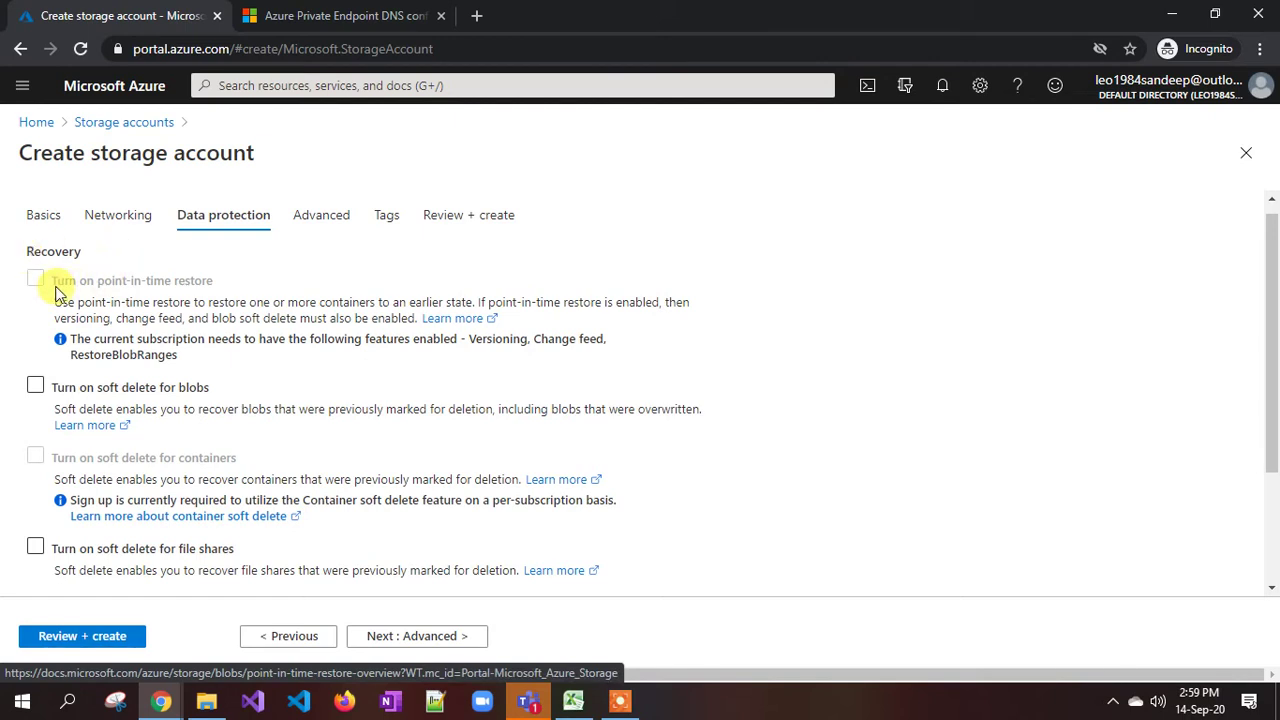
left_click_drag(50, 283, 185, 288)
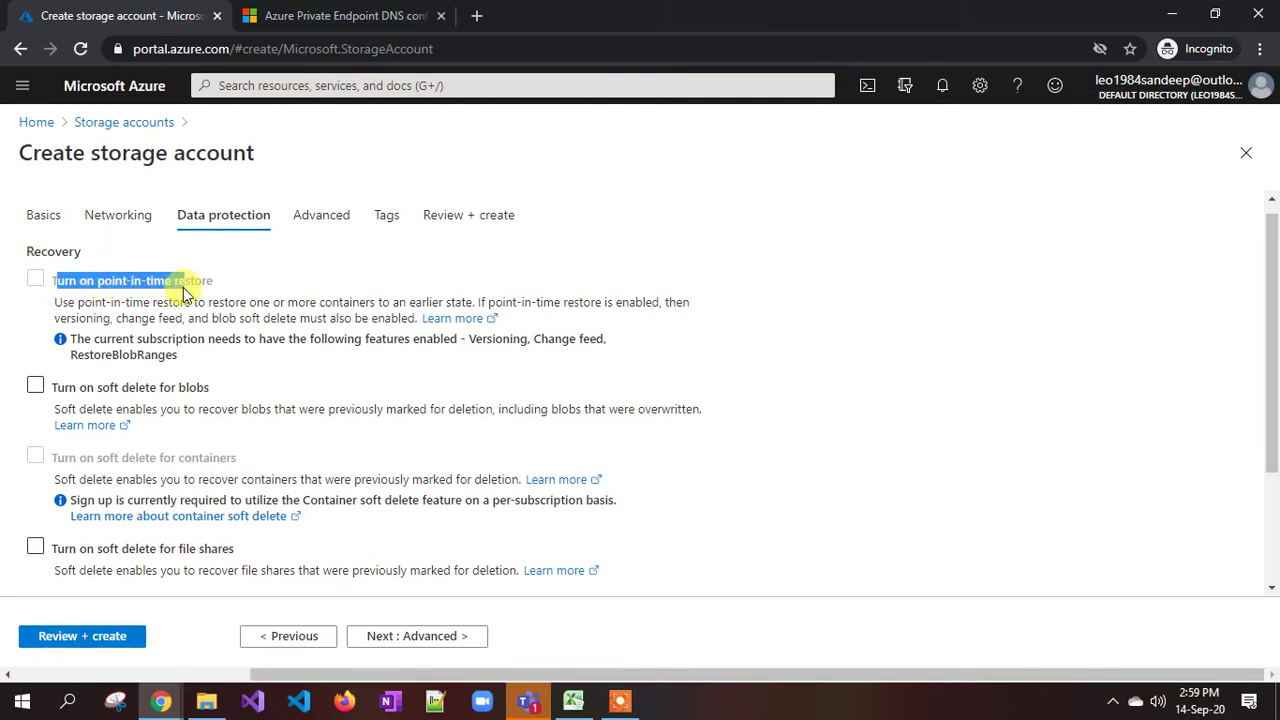
left_click(237, 291)
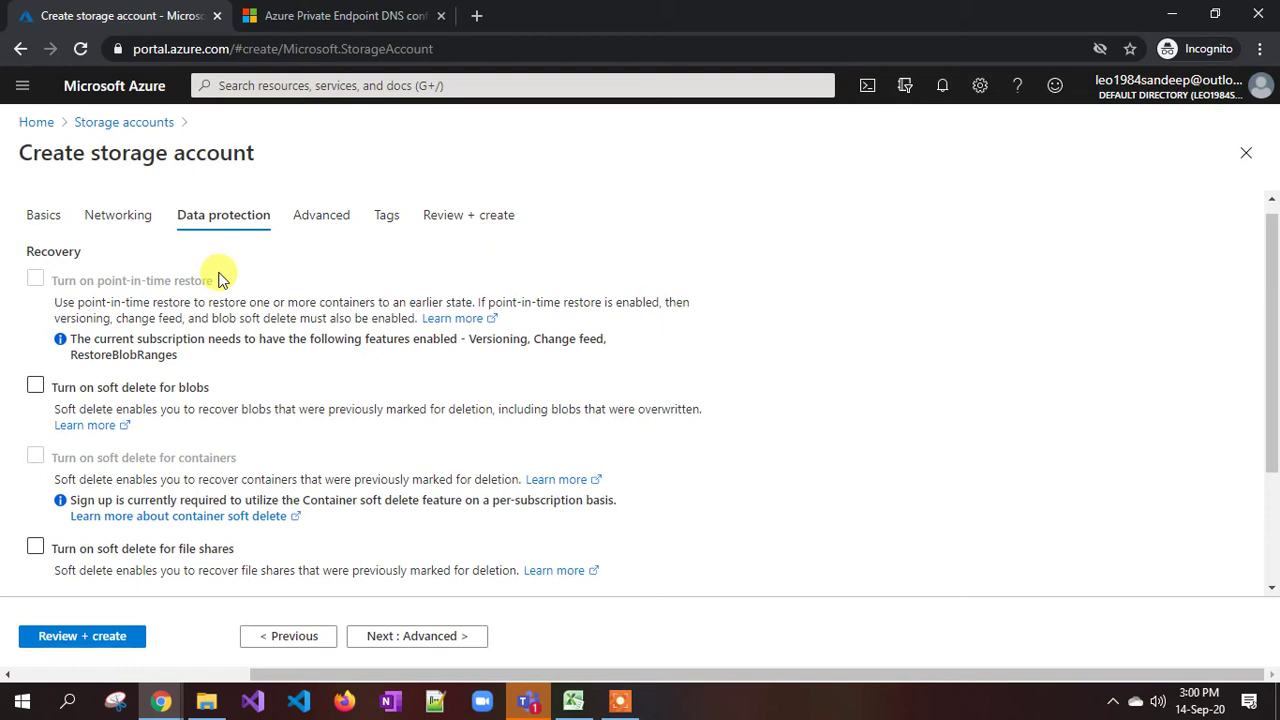
Try turning on soft delete for blobs, inspect its retention period in days, and turn the option off again
left_click(50, 388)
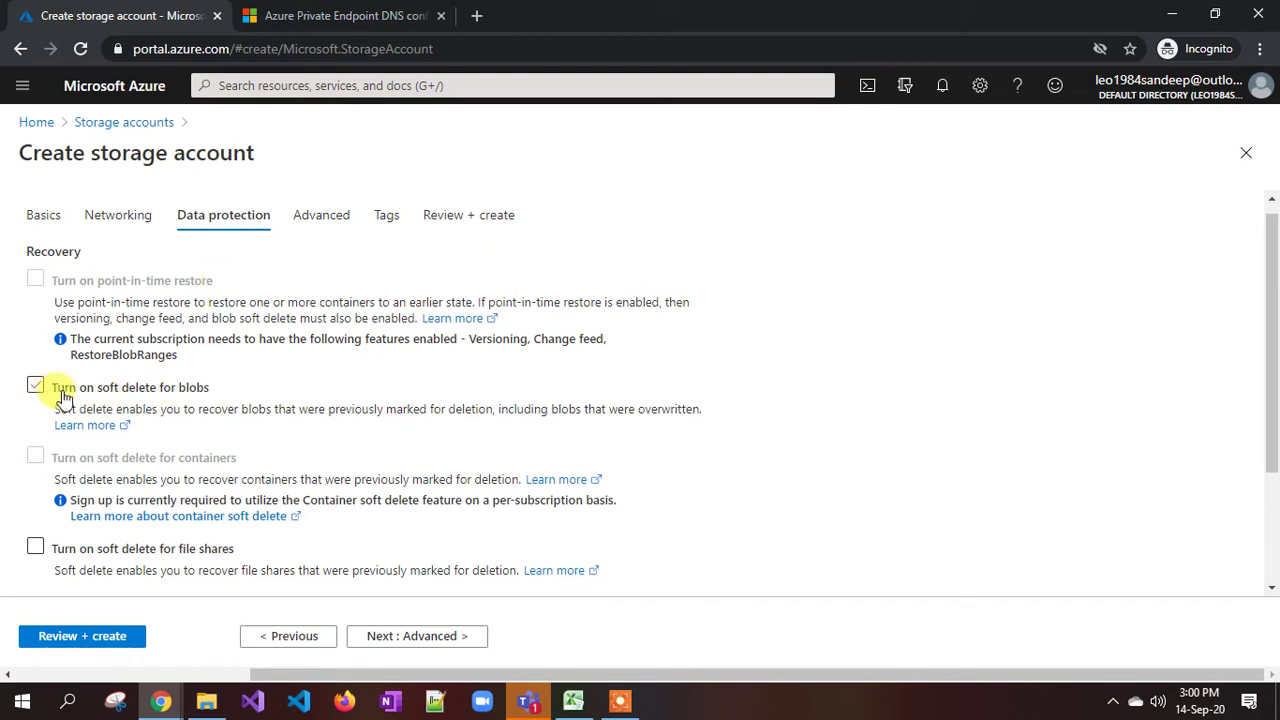
left_click_drag(70, 390, 180, 388)
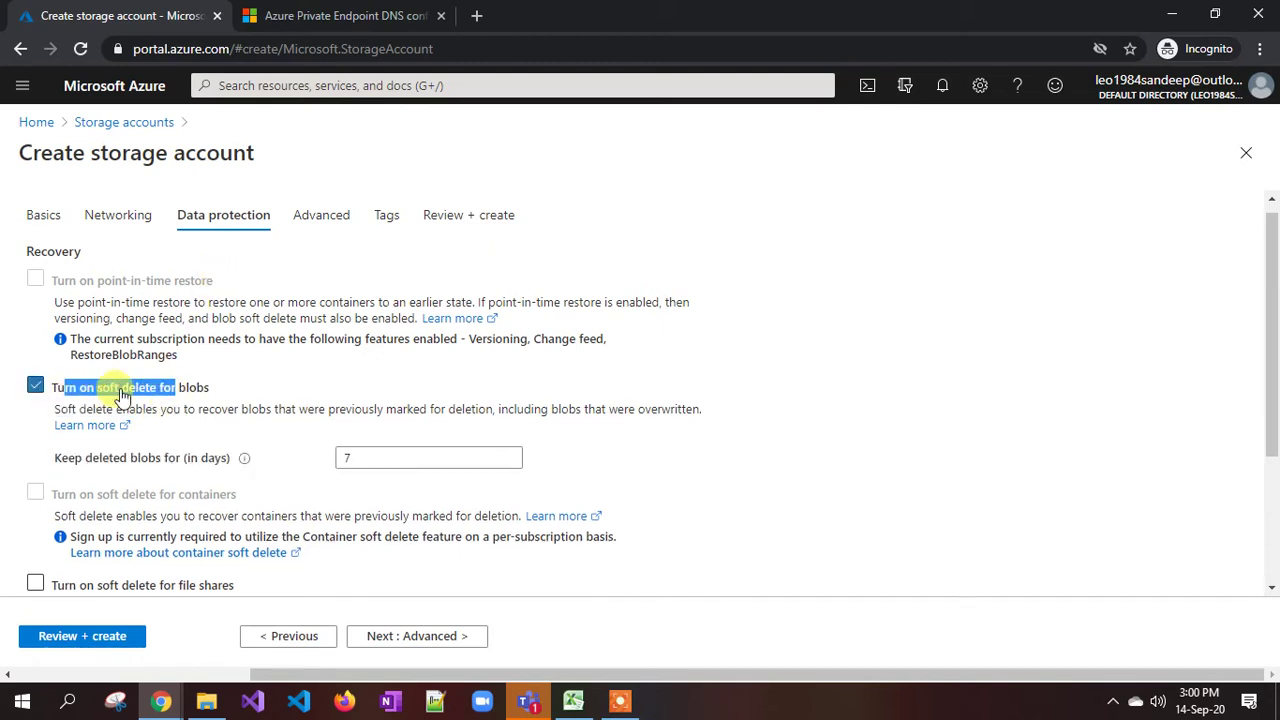
left_click(249, 372)
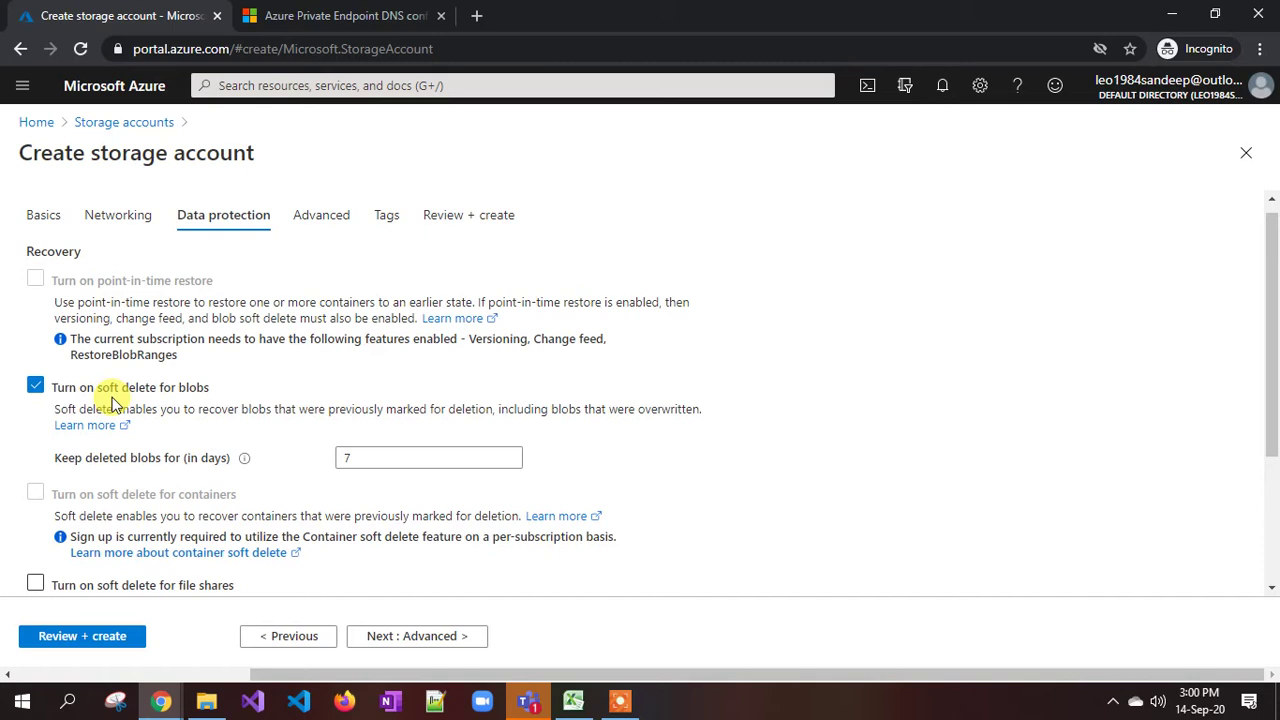
left_click_drag(403, 457, 43, 460)
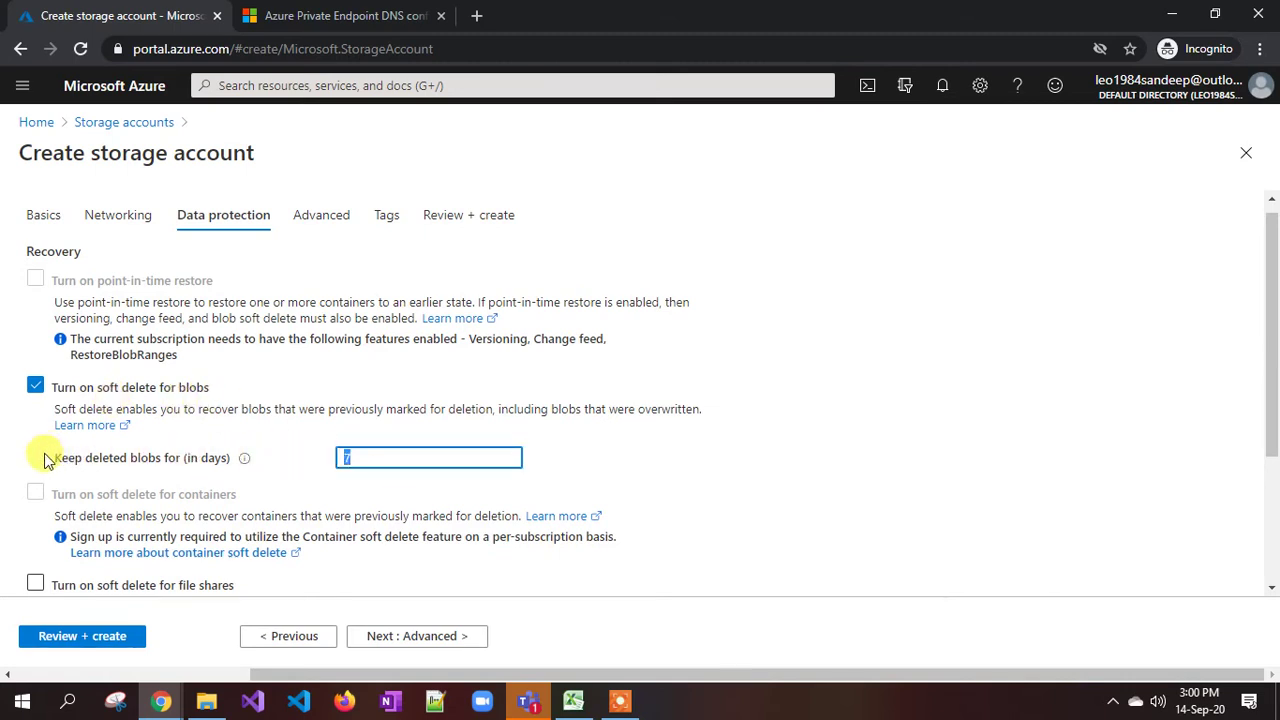
left_click(376, 455)
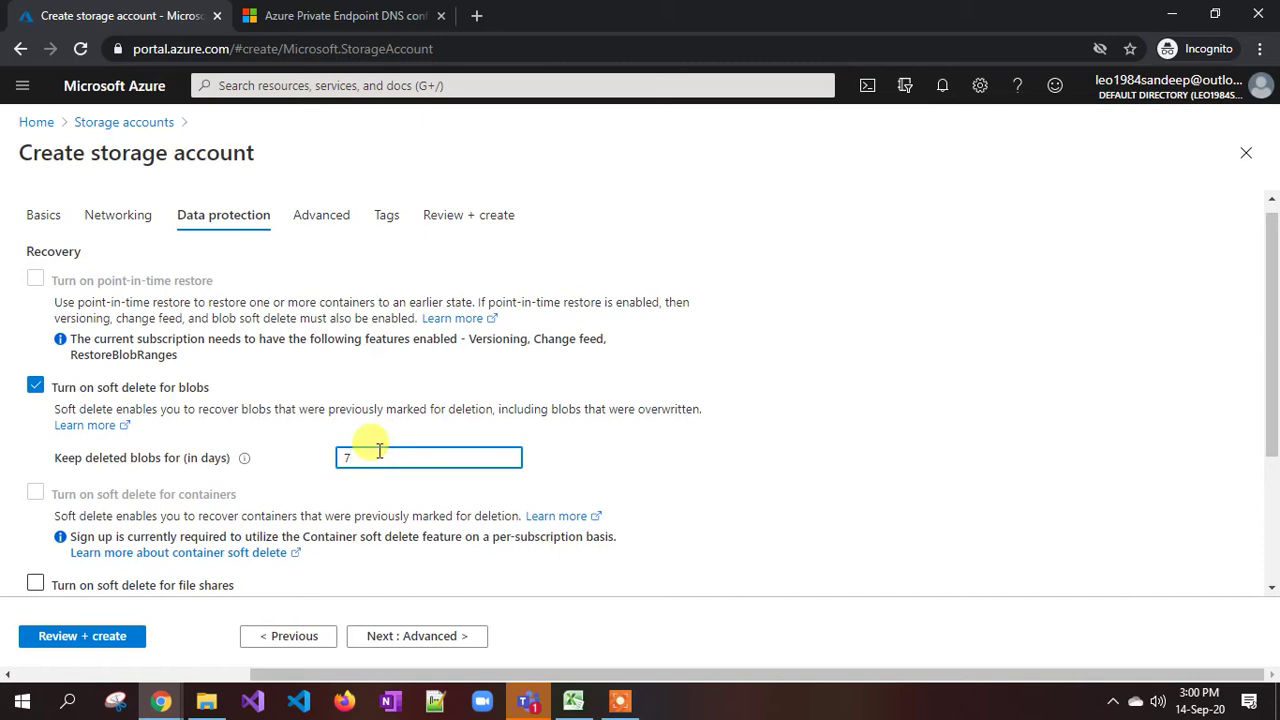
left_click(35, 387)
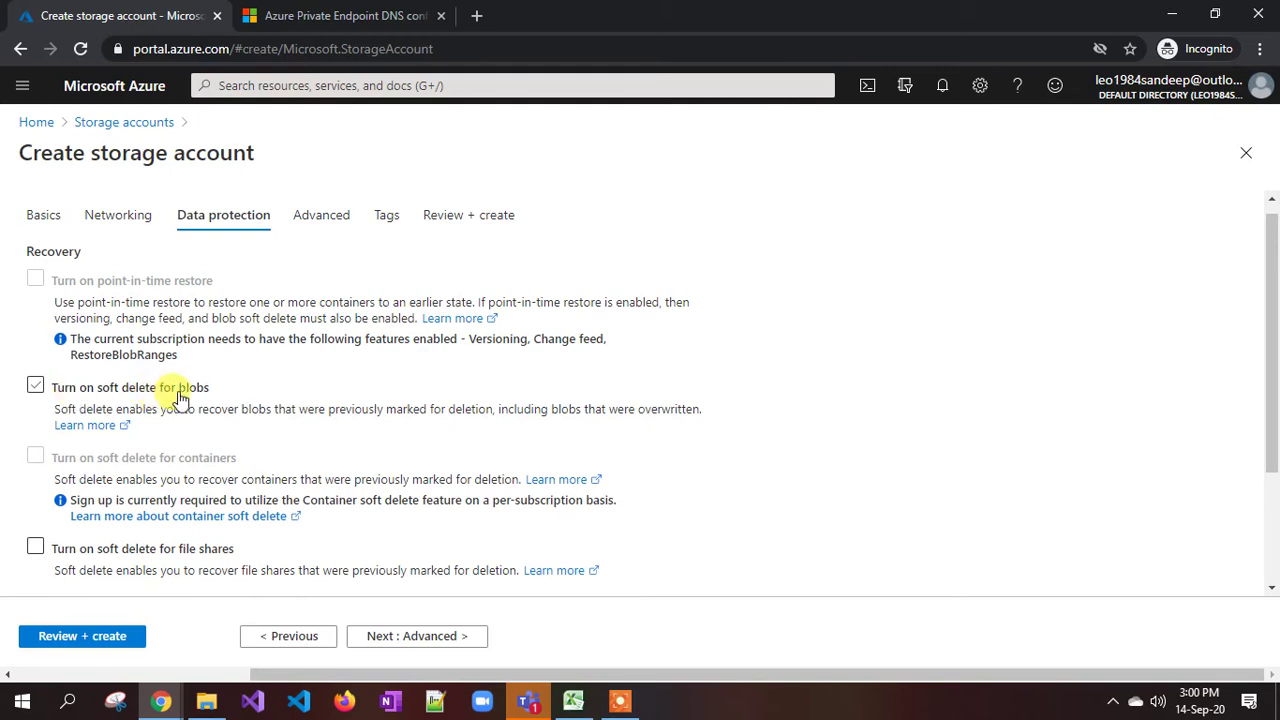
left_click(35, 388)
left_click(357, 452)
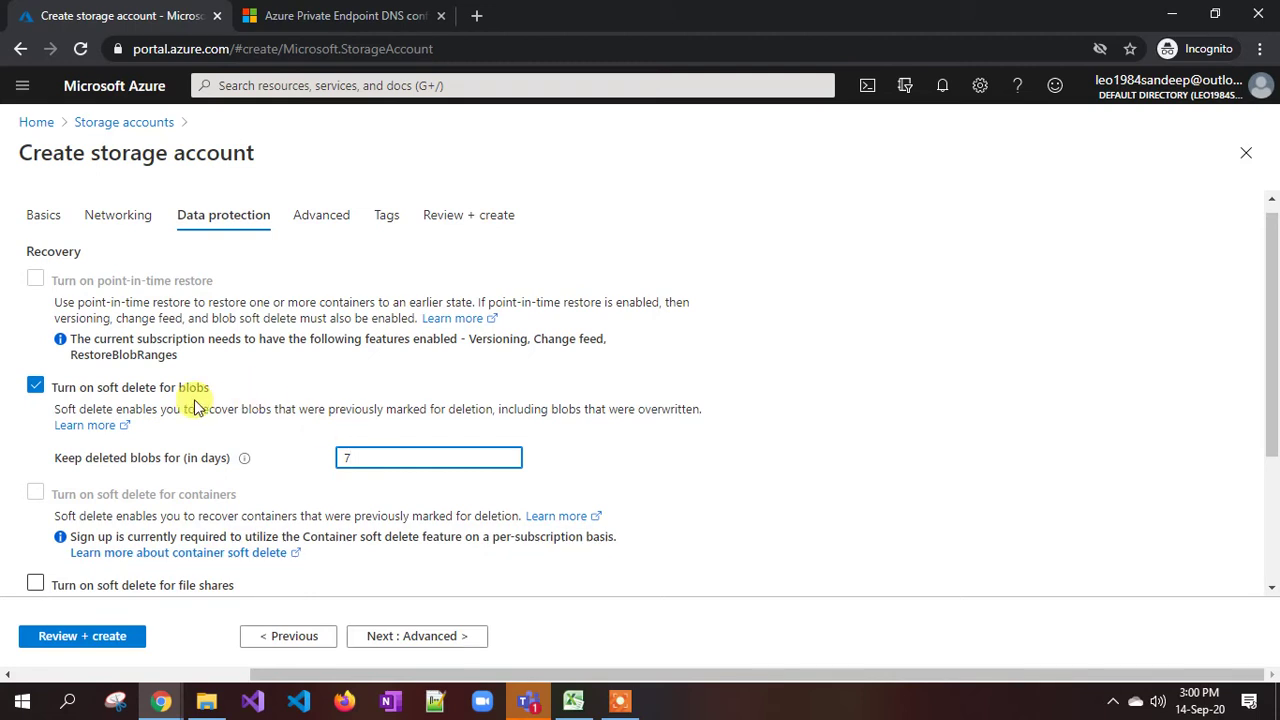
left_click(36, 385)
Review the recovery and tracking options, including the requirements for container soft delete and point-in-time restore
scroll(103, 393, "down", 1)
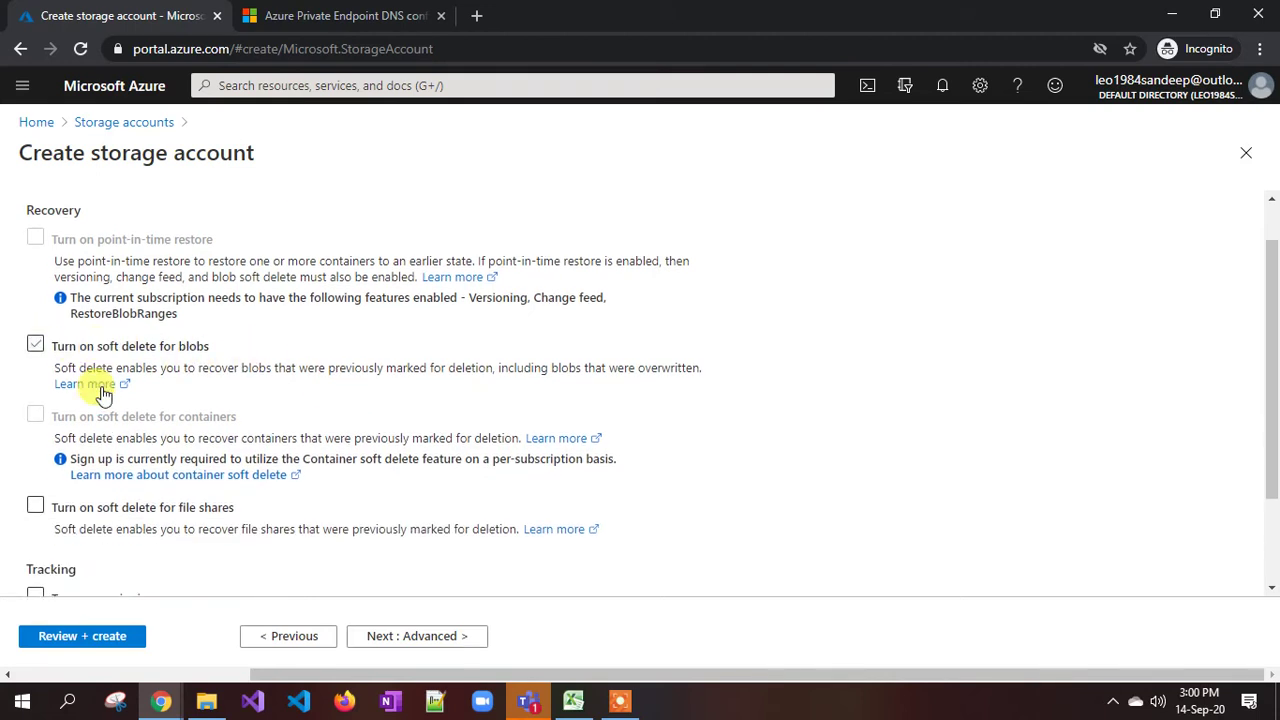
scroll(103, 393, "down", 3)
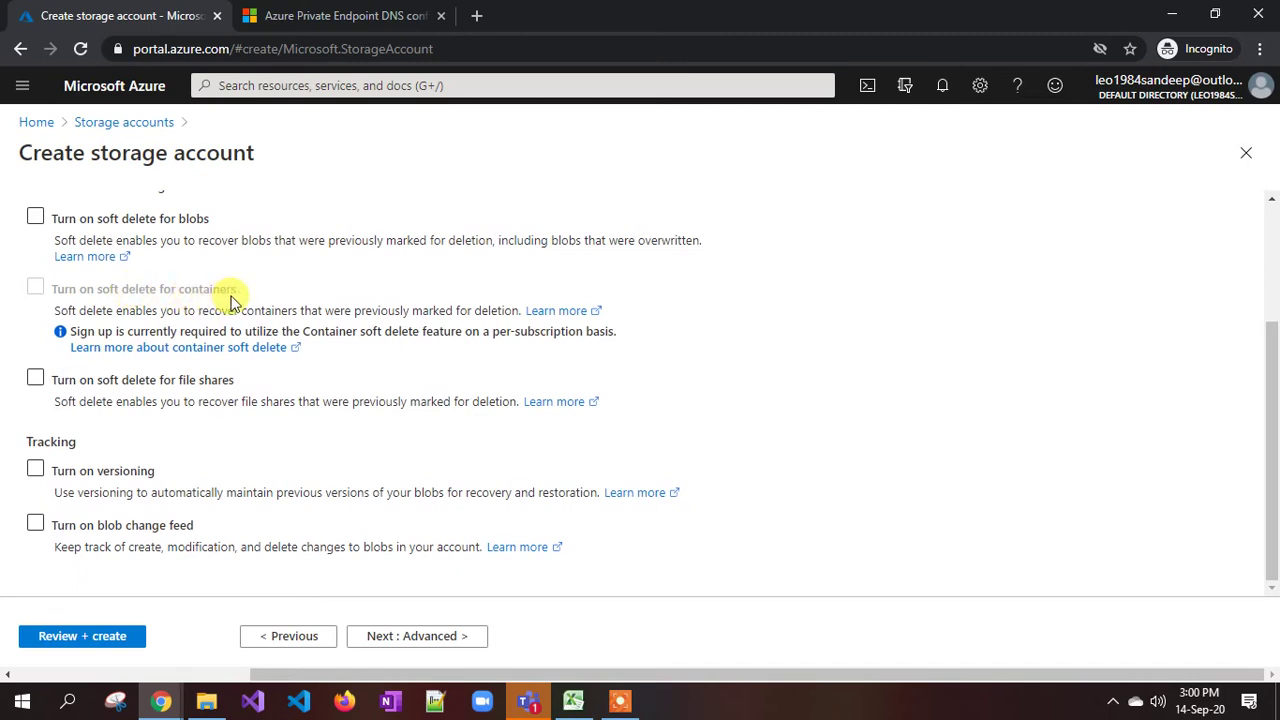
scroll(230, 300, "up", 2)
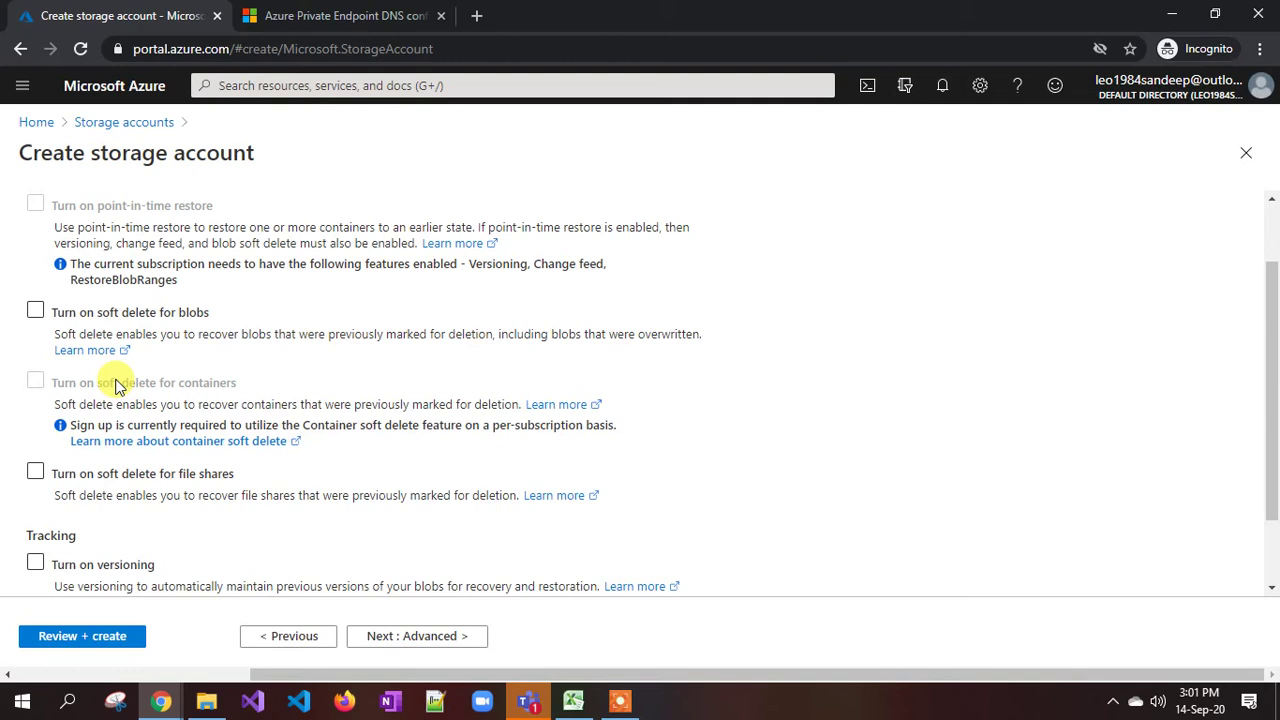
scroll(150, 405, "down", 1)
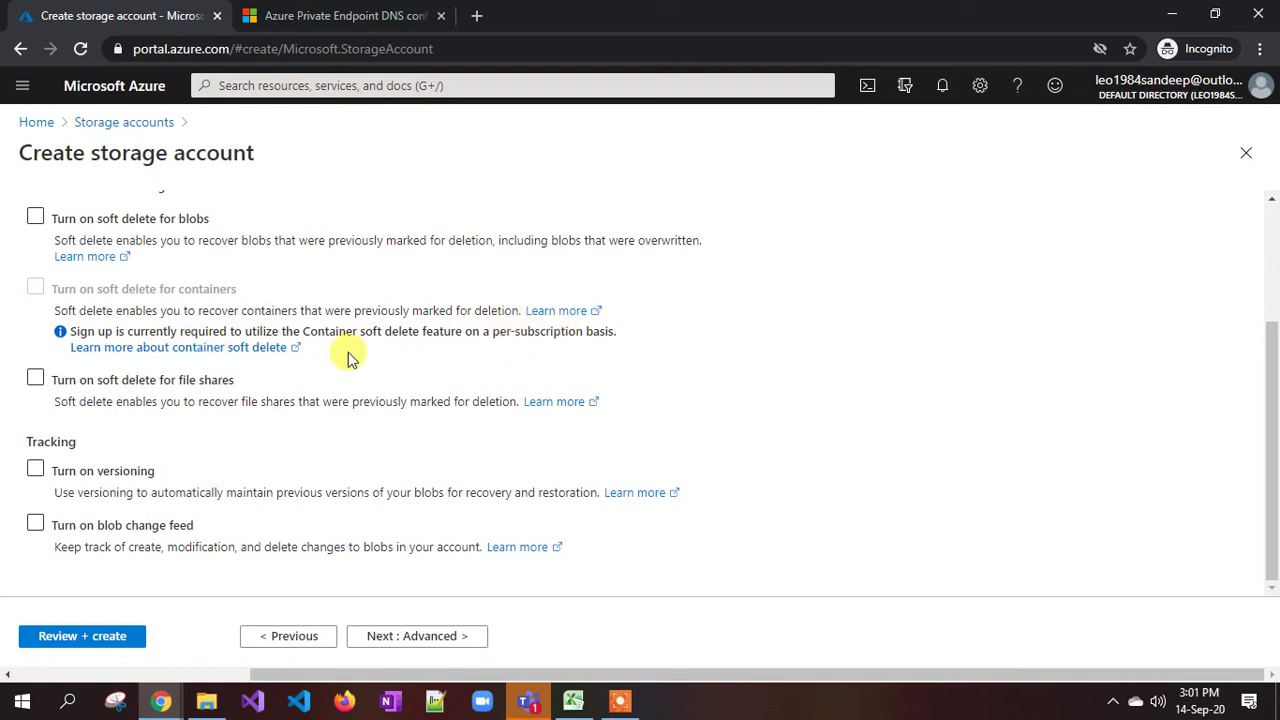
scroll(296, 345, "up", 1)
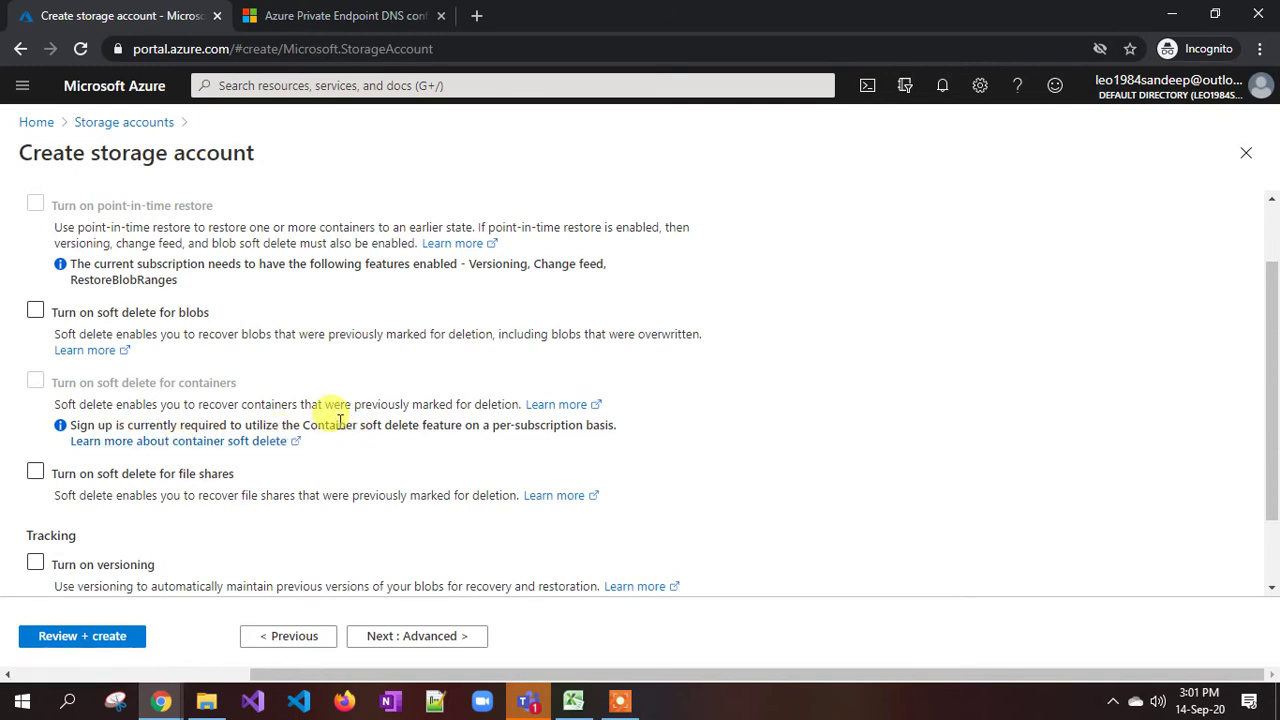
scroll(335, 415, "up", 2)
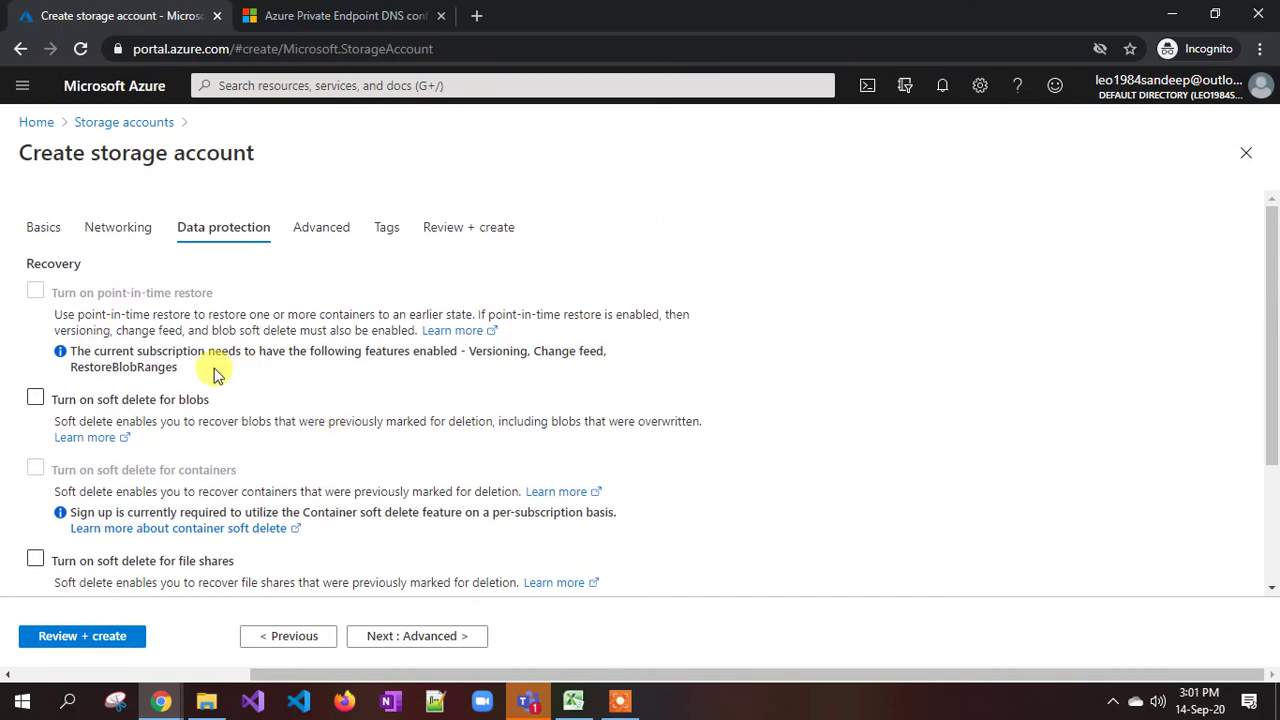
scroll(214, 371, "down", 1)
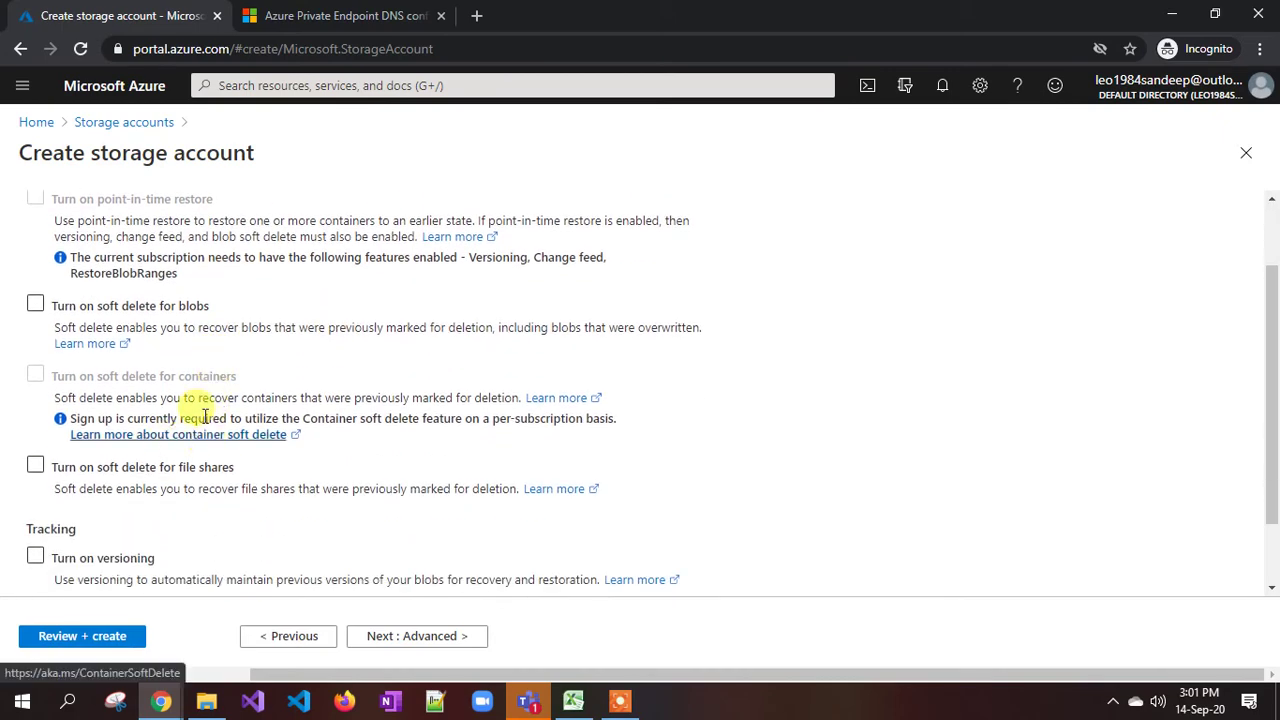
scroll(100, 365, "up", 1)
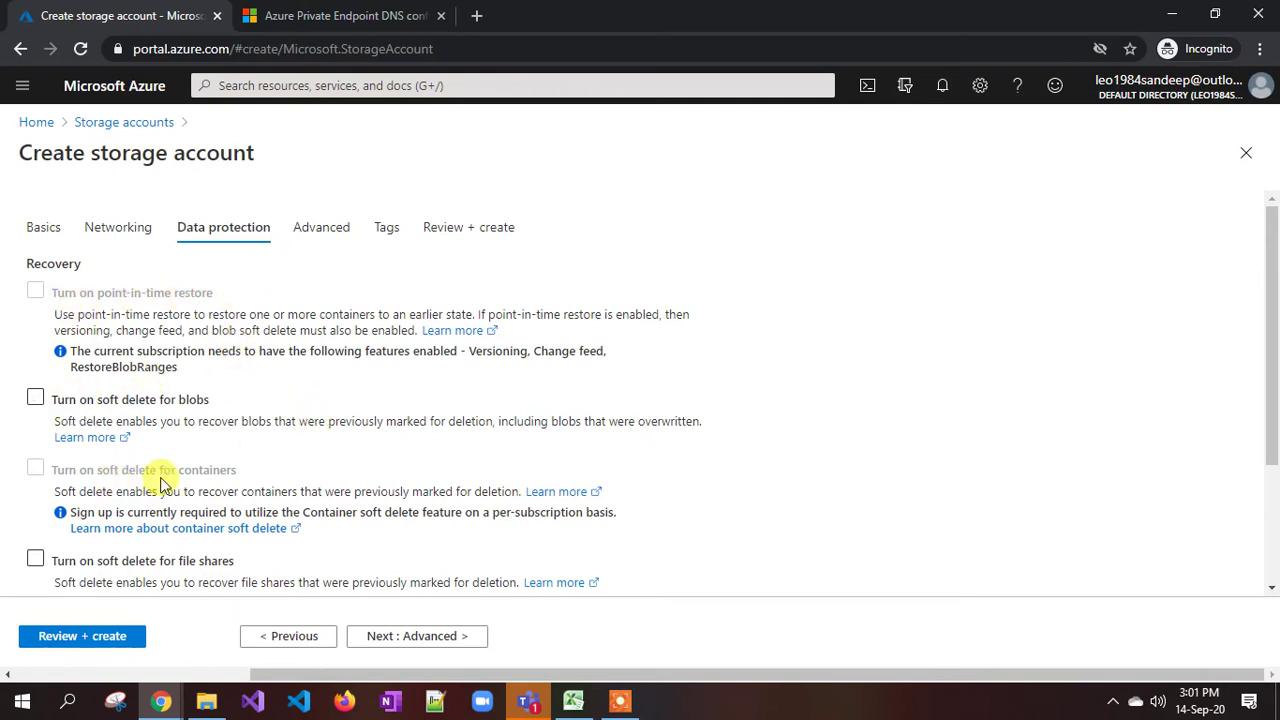
Turn on soft delete for file shares in the recovery options
scroll(243, 440, "down", 2)
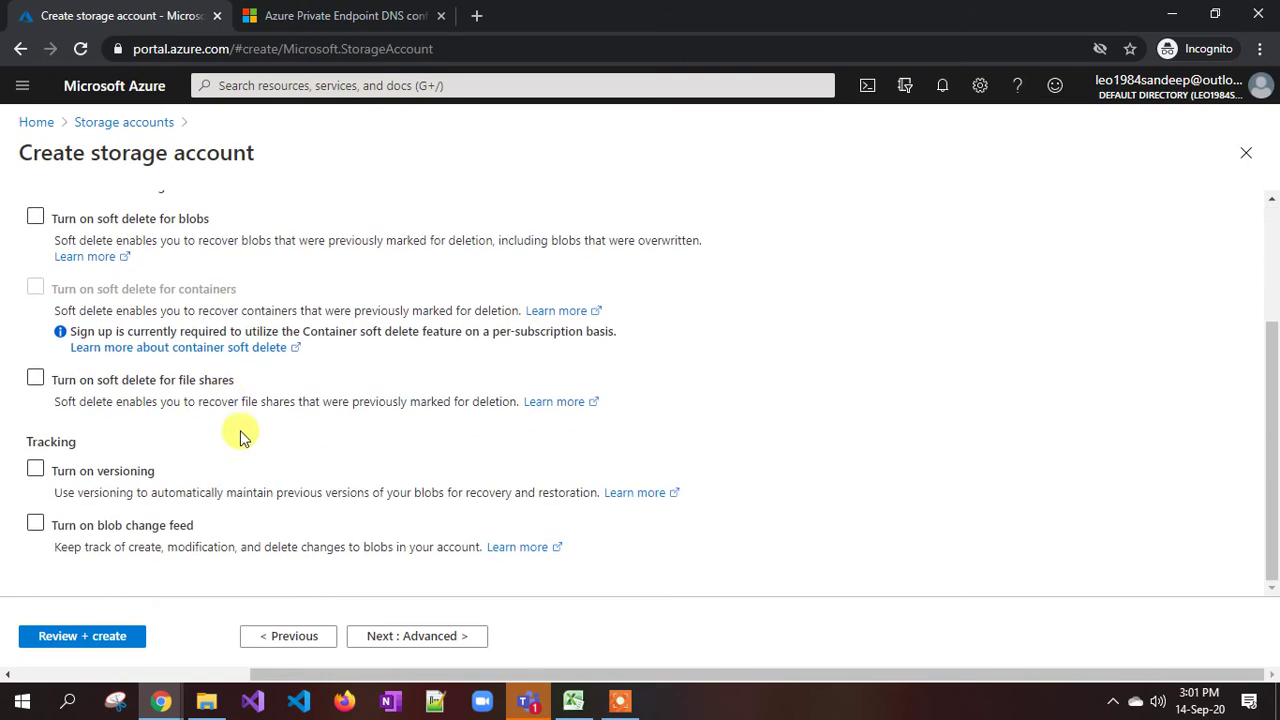
left_click(58, 380)
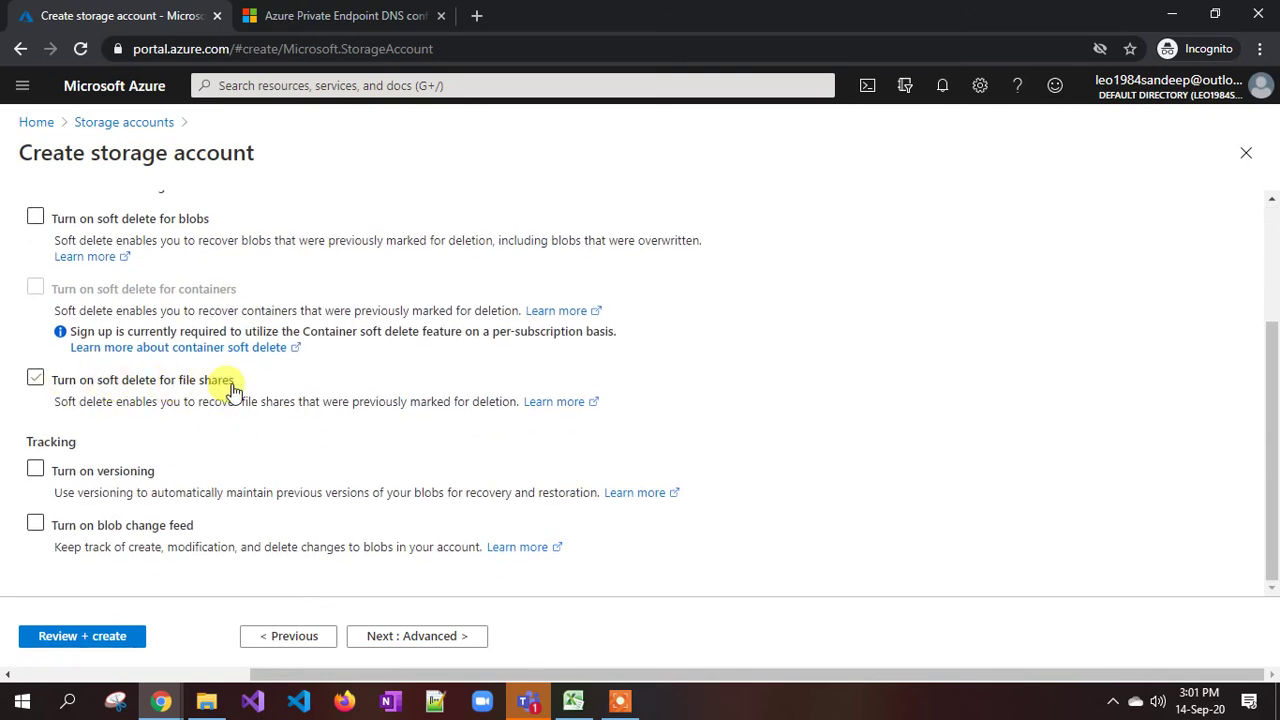
Try soft delete for file shares with deleted shares kept for 7 days, and turn the option off again
left_click(35, 381)
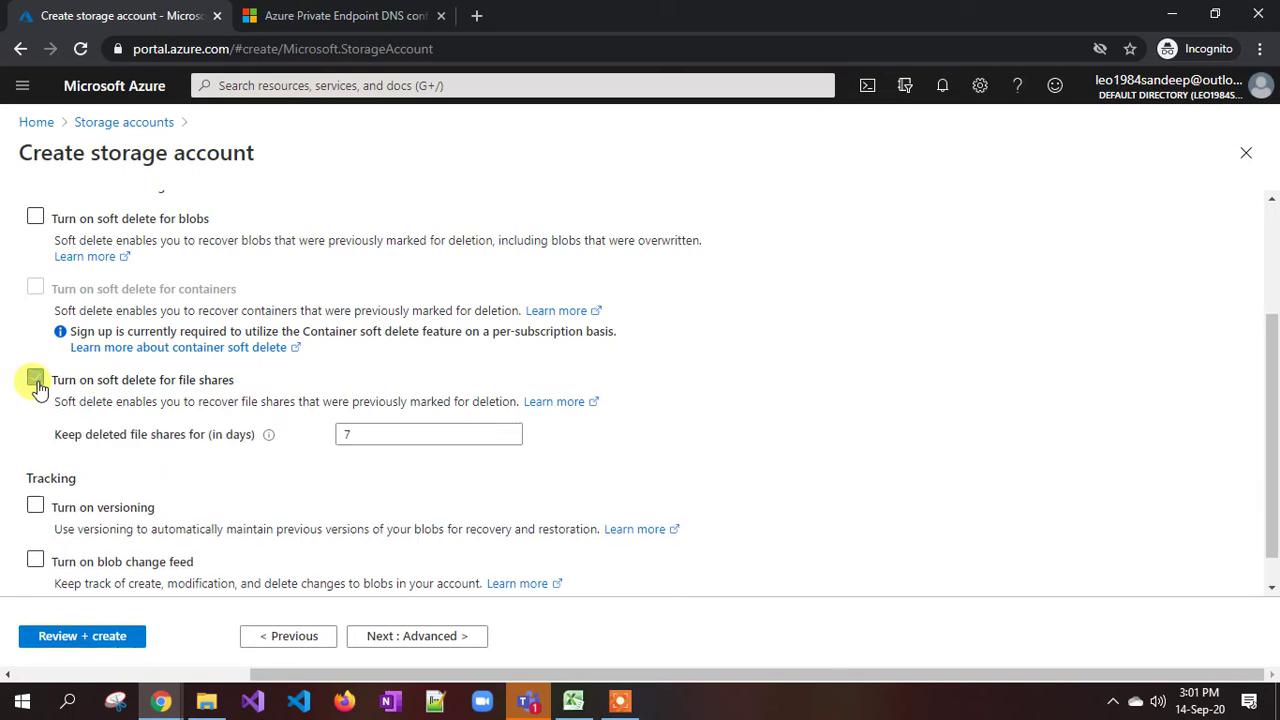
left_click(368, 434)
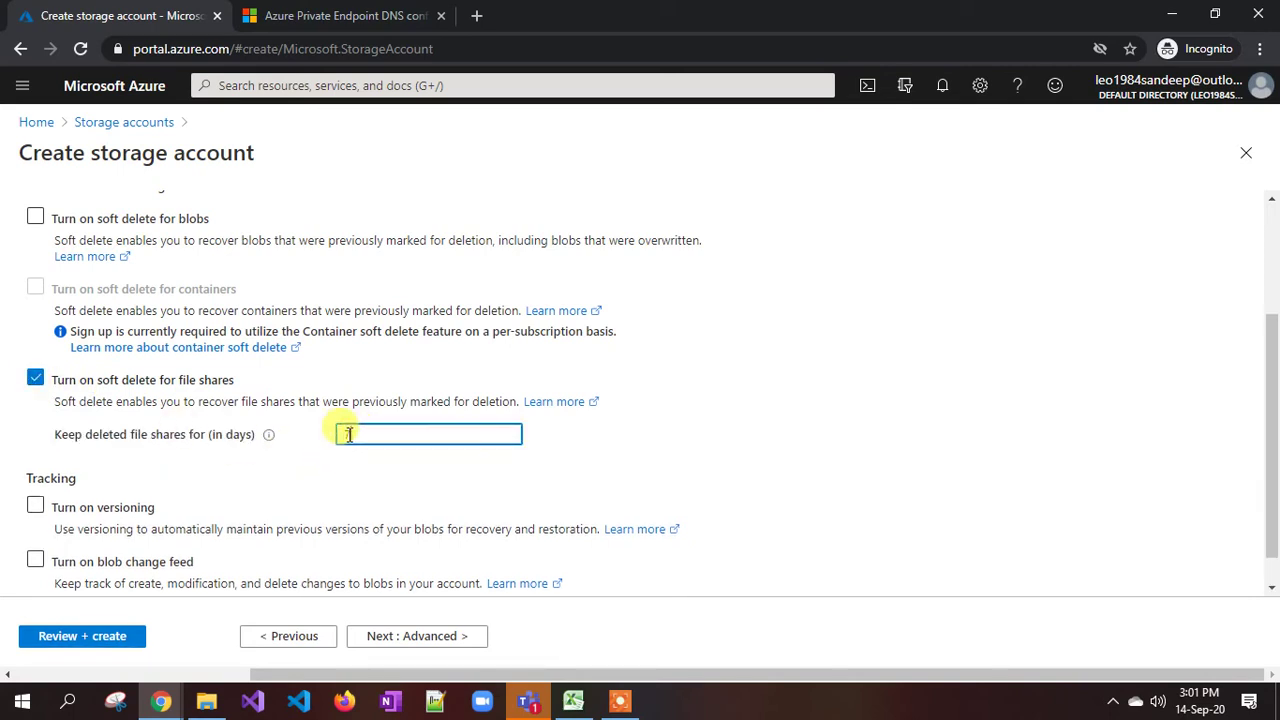
type("7")
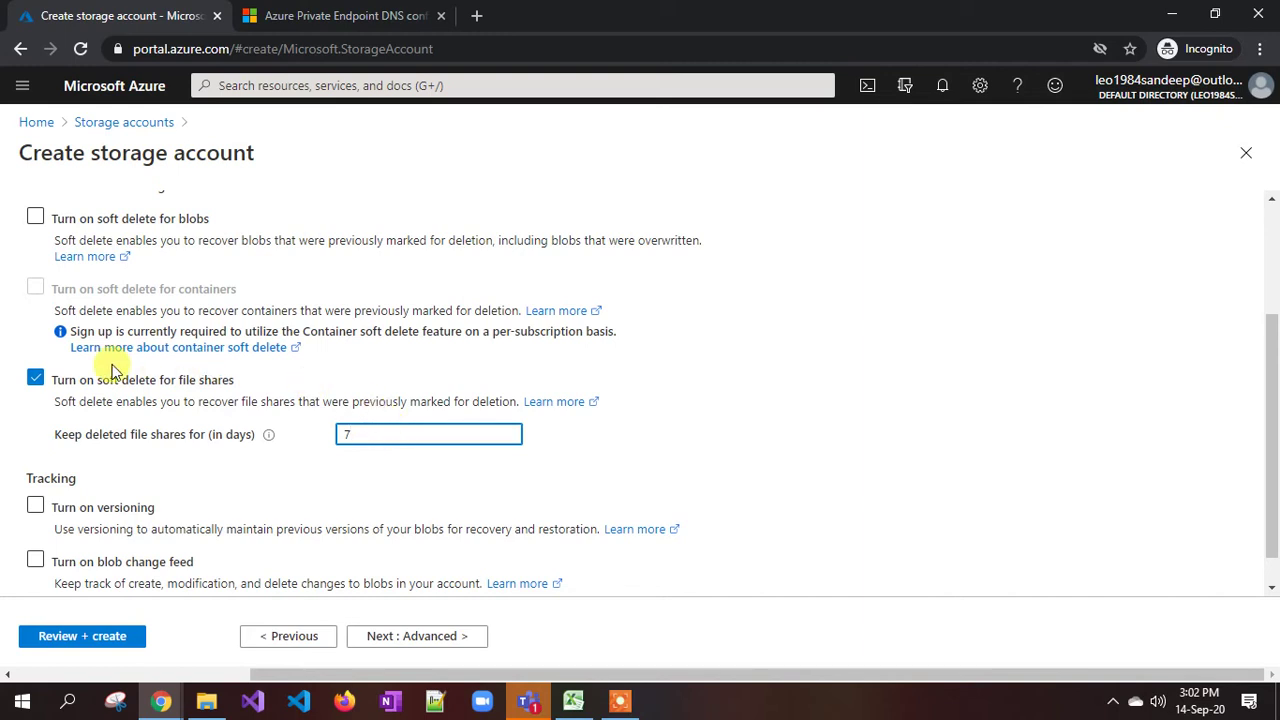
left_click(40, 384)
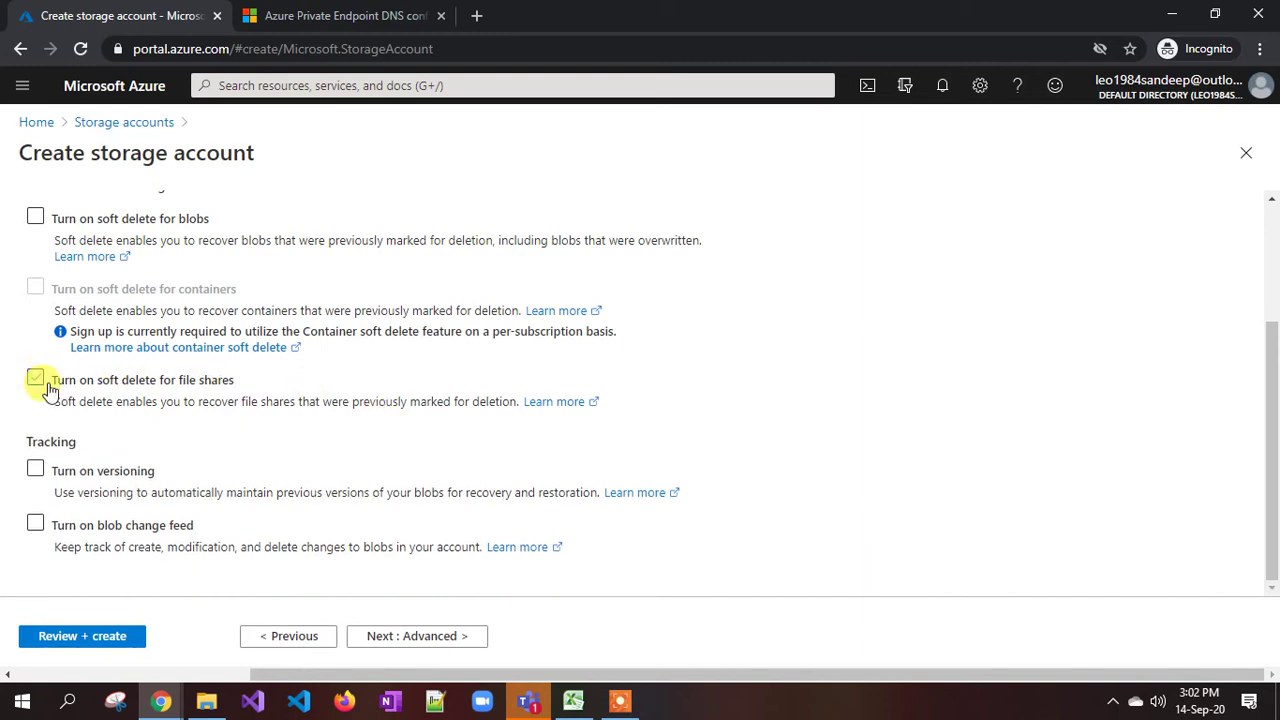
Try turning on versioning in the tracking options and turn it off again
left_click(120, 467)
left_click(121, 464)
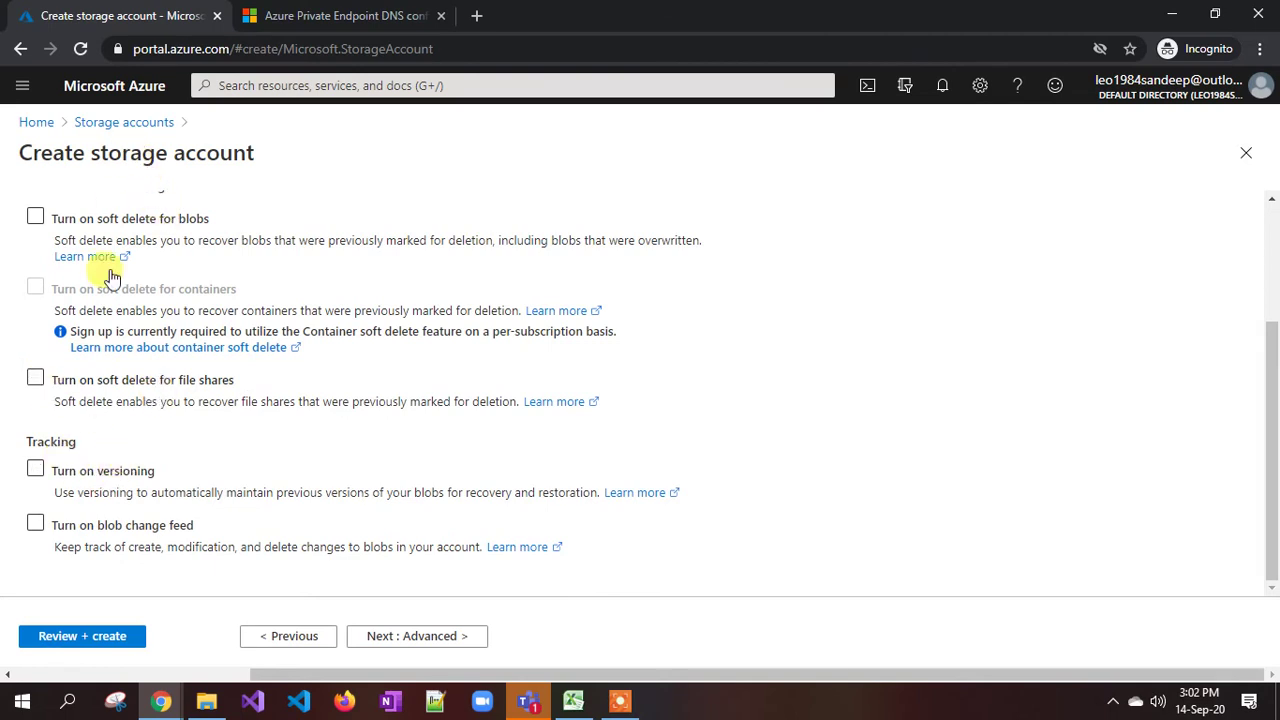
left_click(60, 474)
left_click(34, 470)
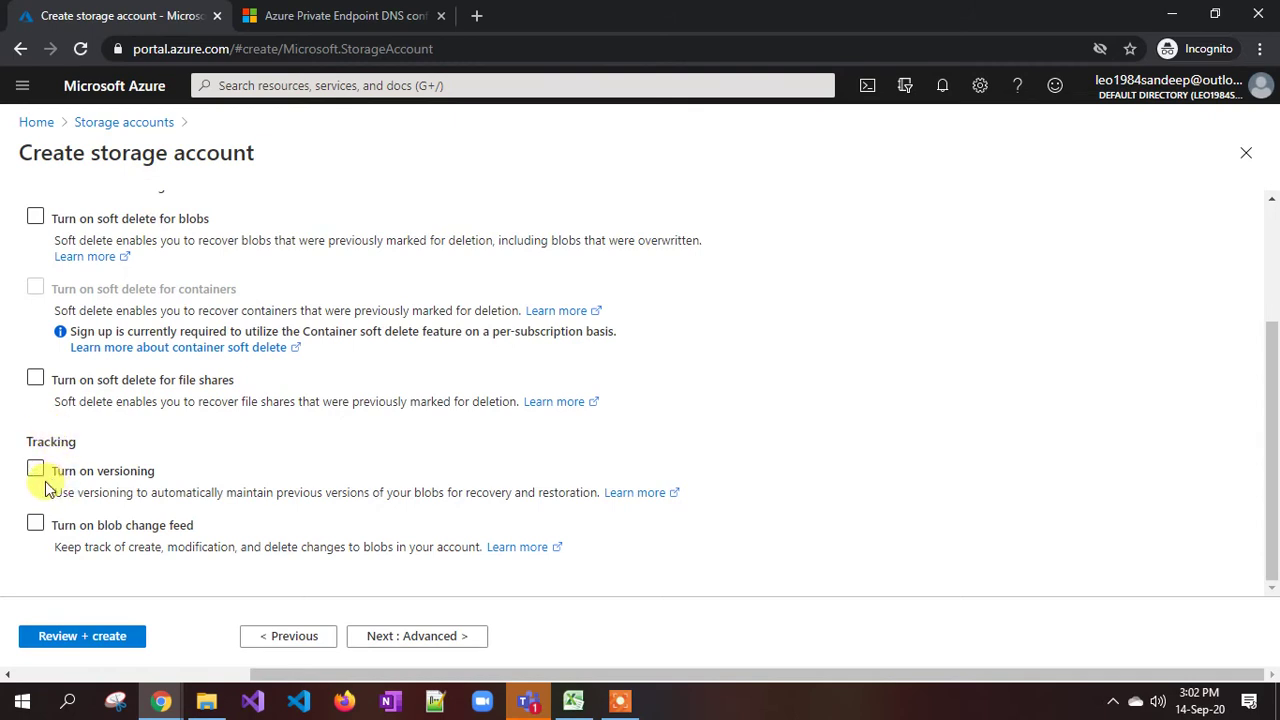
left_click(36, 472)
left_click(140, 474)
left_click(34, 525)
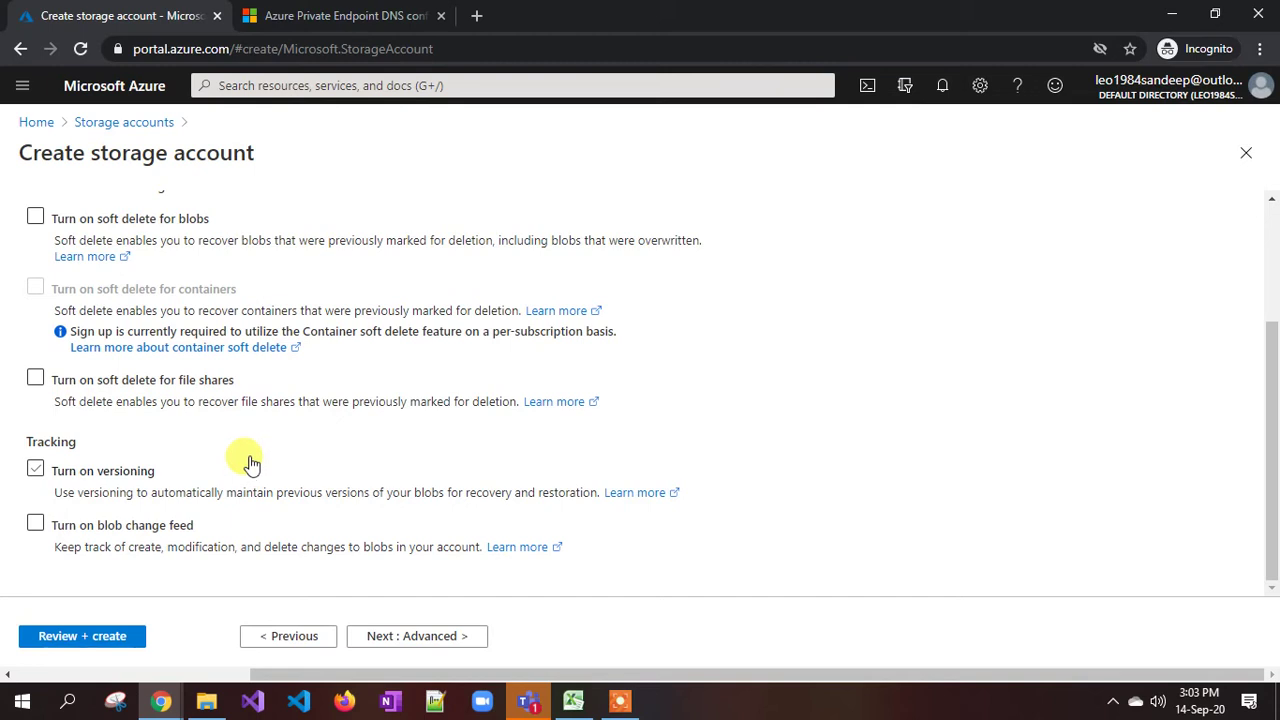
left_click(180, 472)
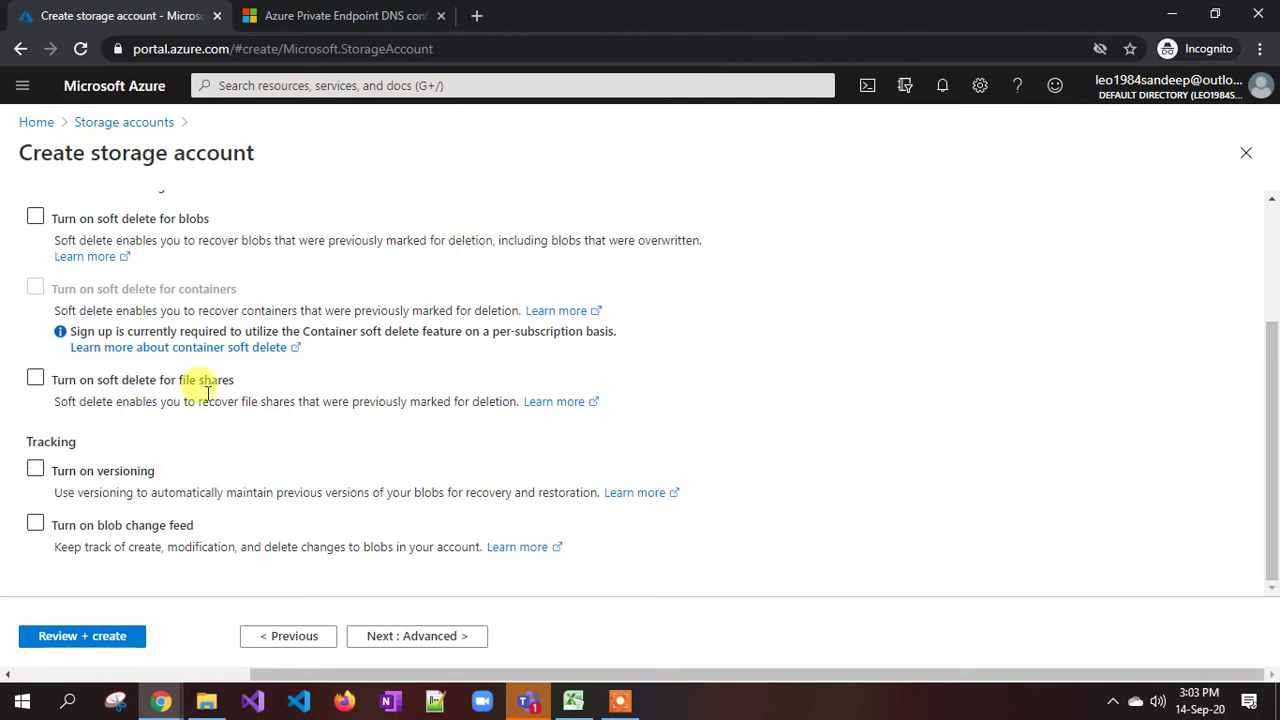
Try turning on the blob change feed and turn it off again
left_click(40, 527)
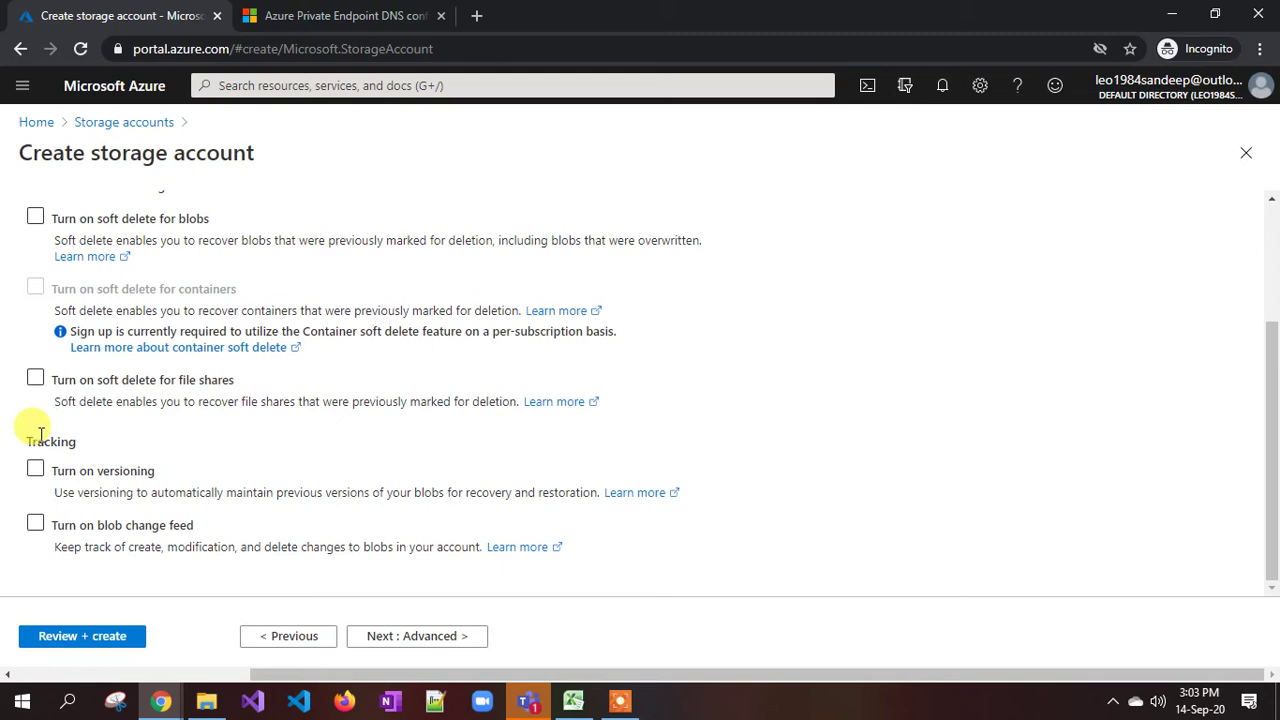
left_click(137, 525)
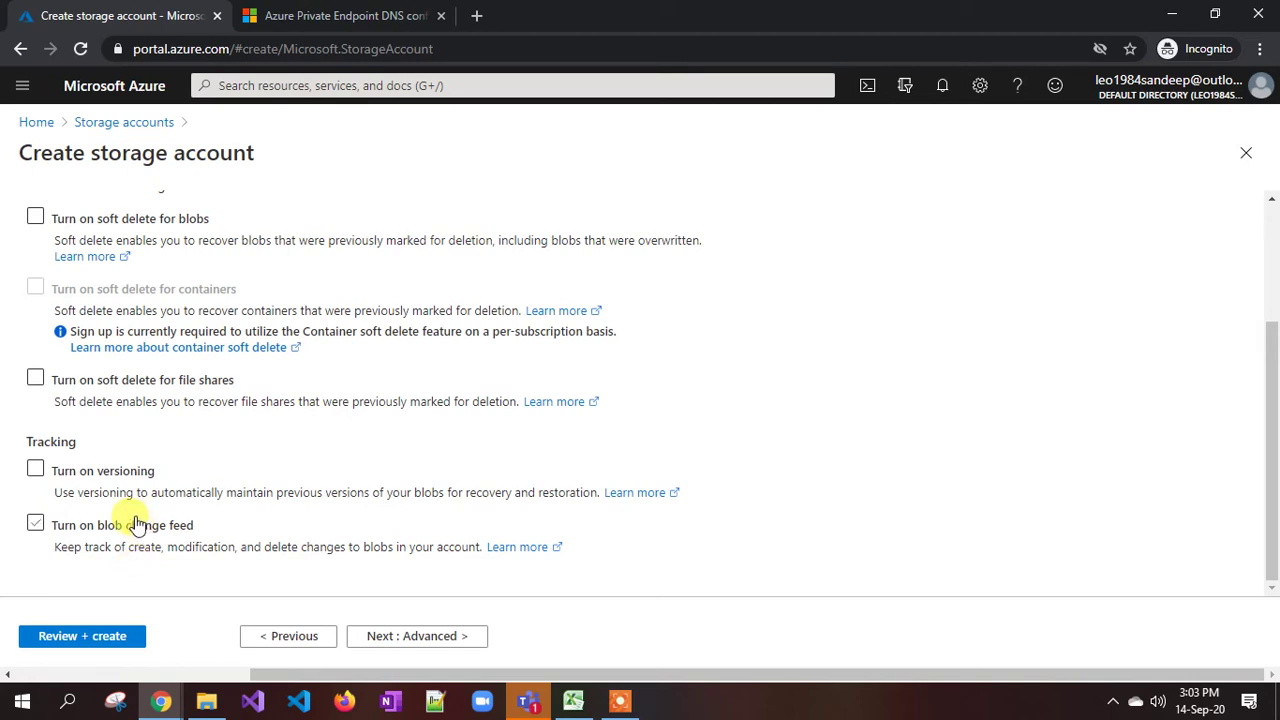
left_click(137, 525)
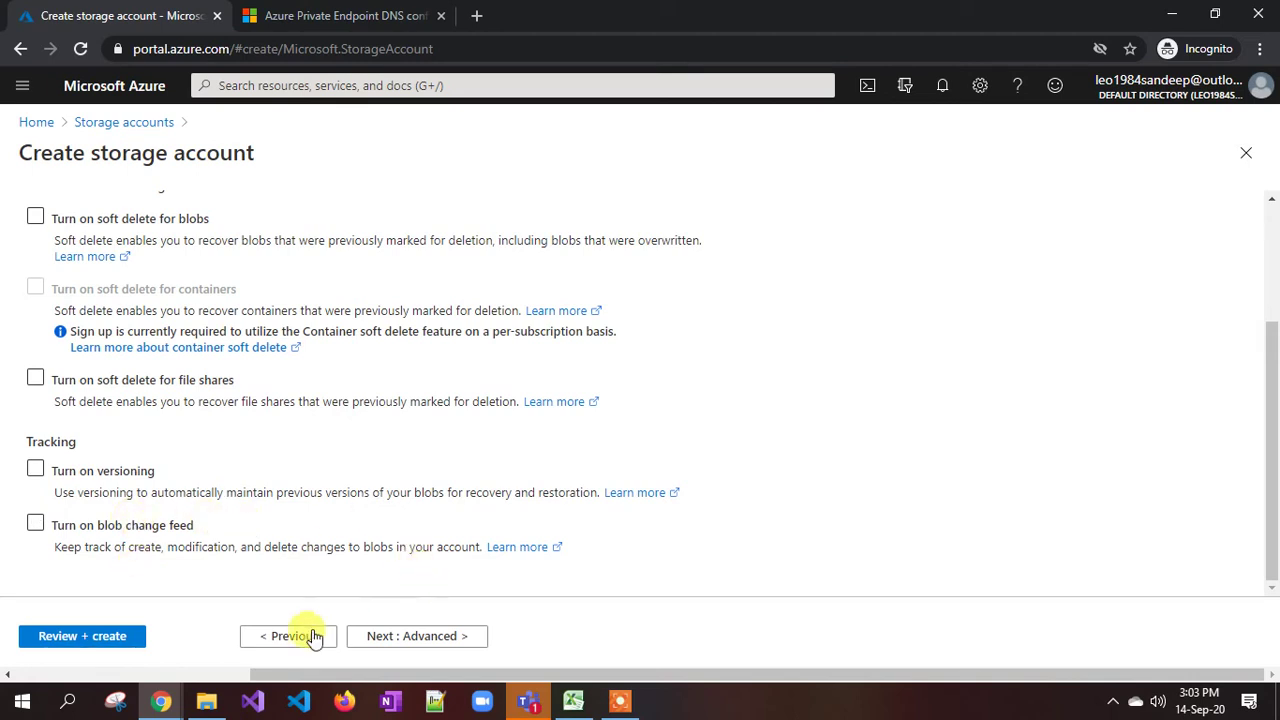
Continue to the advanced settings, keep secure transfer required enabled, and dismiss the chat notifications
left_click(425, 636)
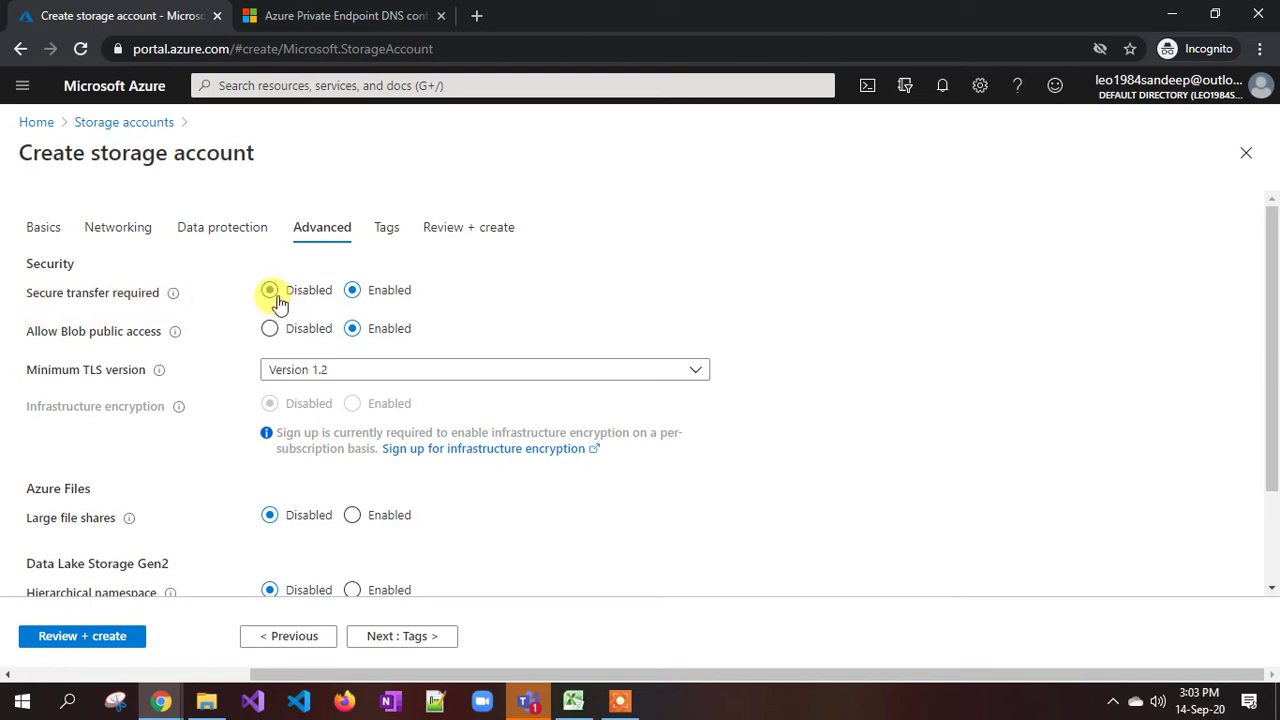
left_click(353, 292)
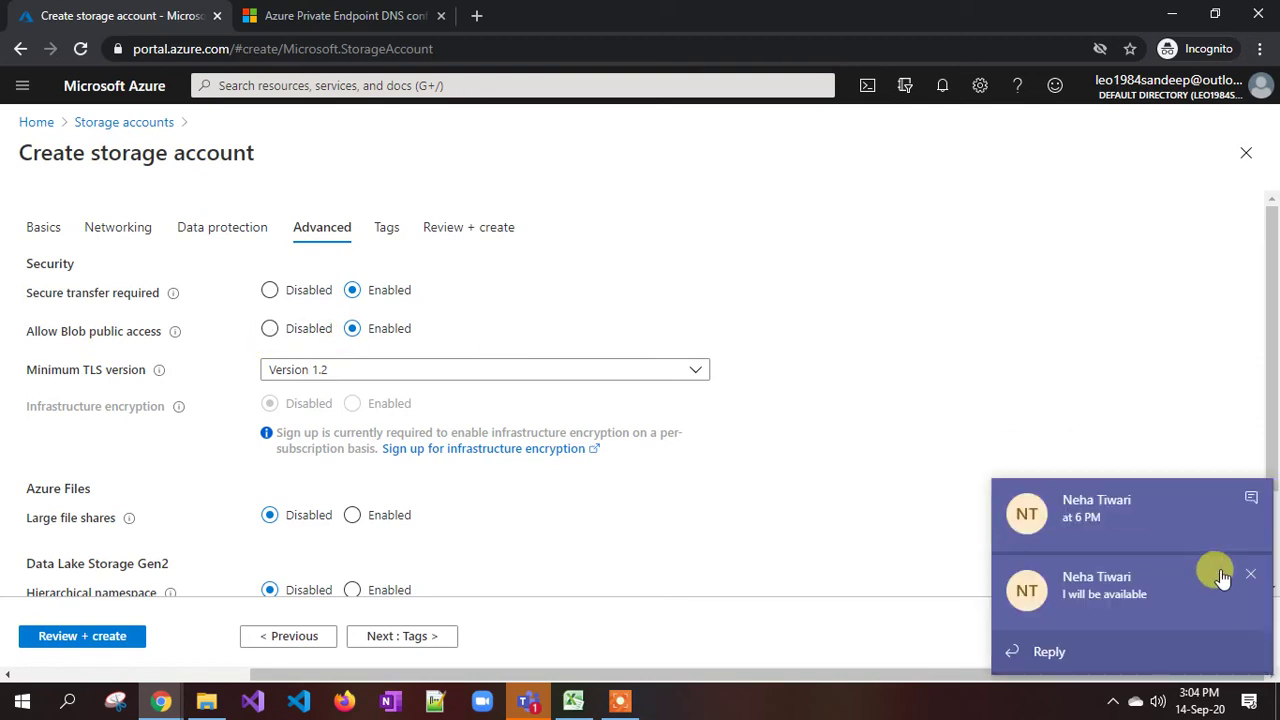
left_click(1258, 497)
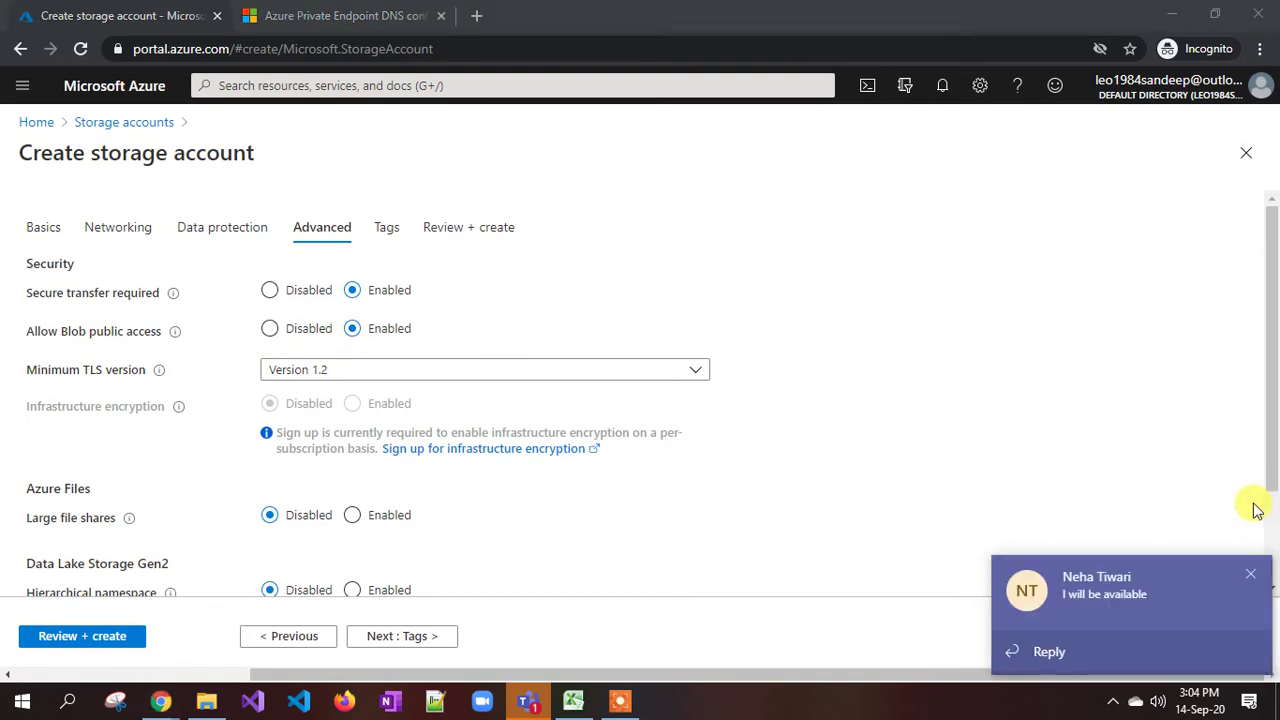
left_click(1249, 568)
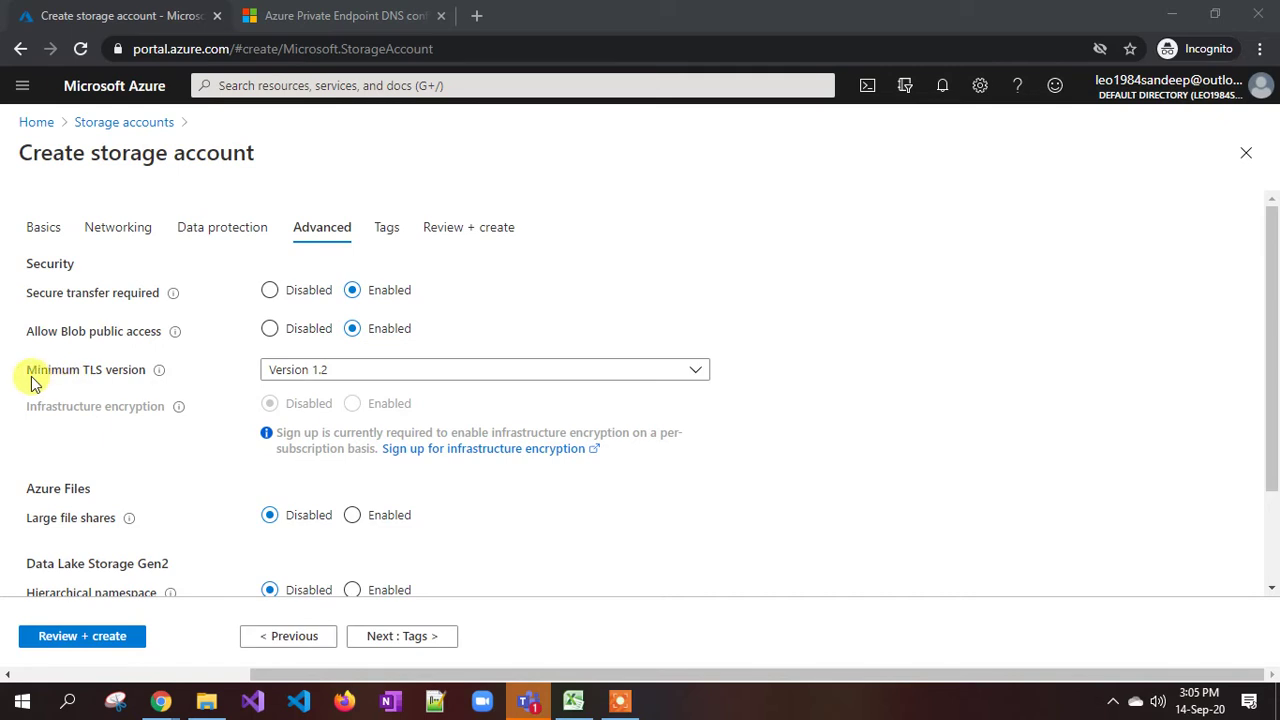
Examine the minimum TLS version choices and the infrastructure encryption, large file shares and Data Lake Storage Gen2 settings
left_click(324, 374)
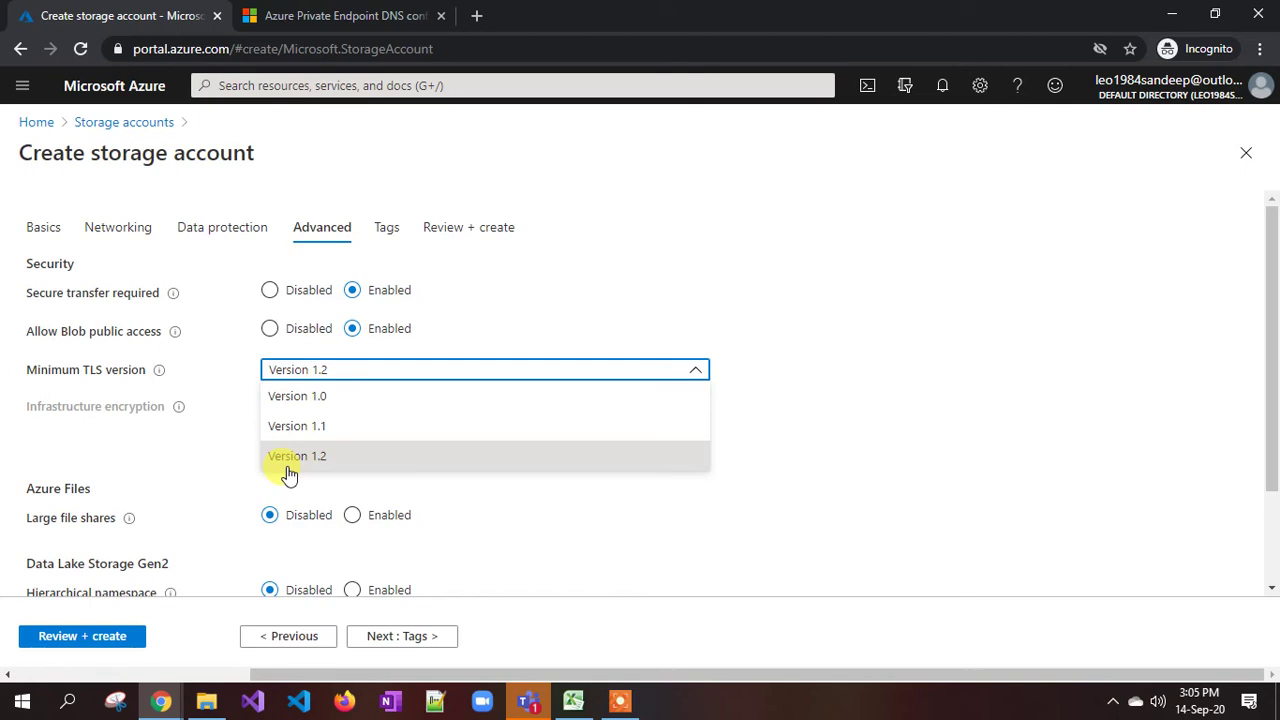
left_click(520, 326)
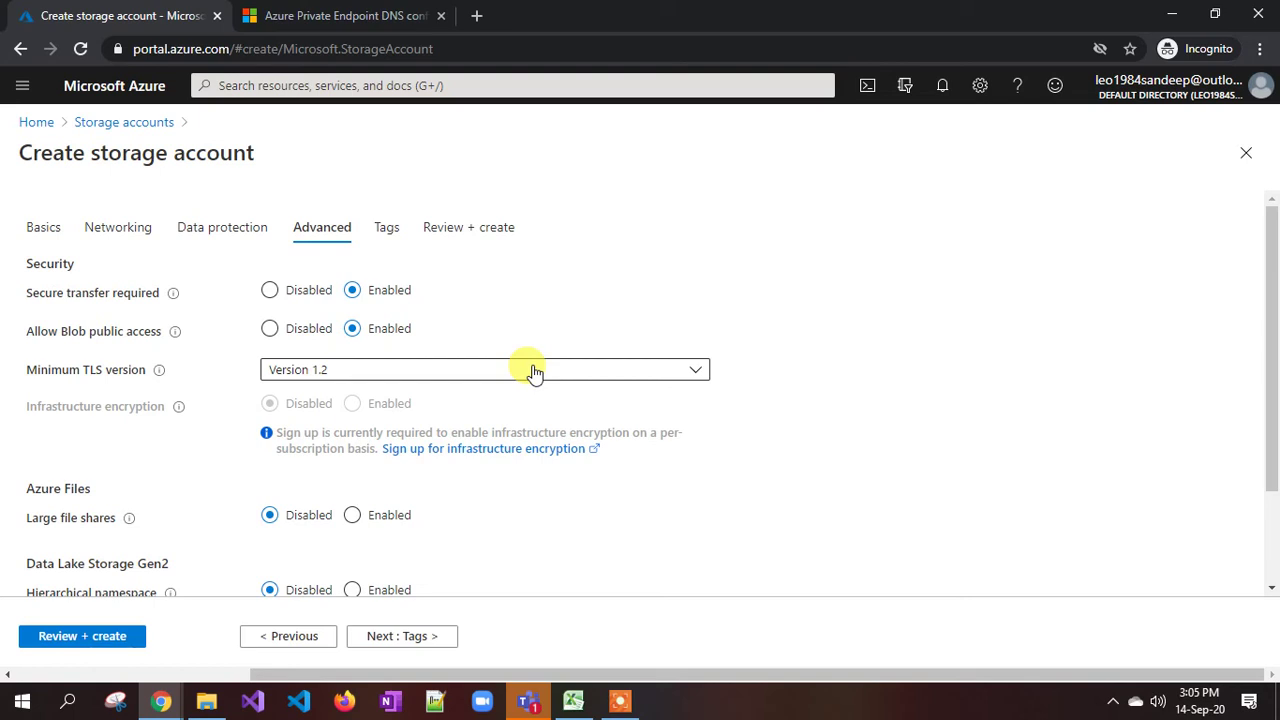
left_click(355, 377)
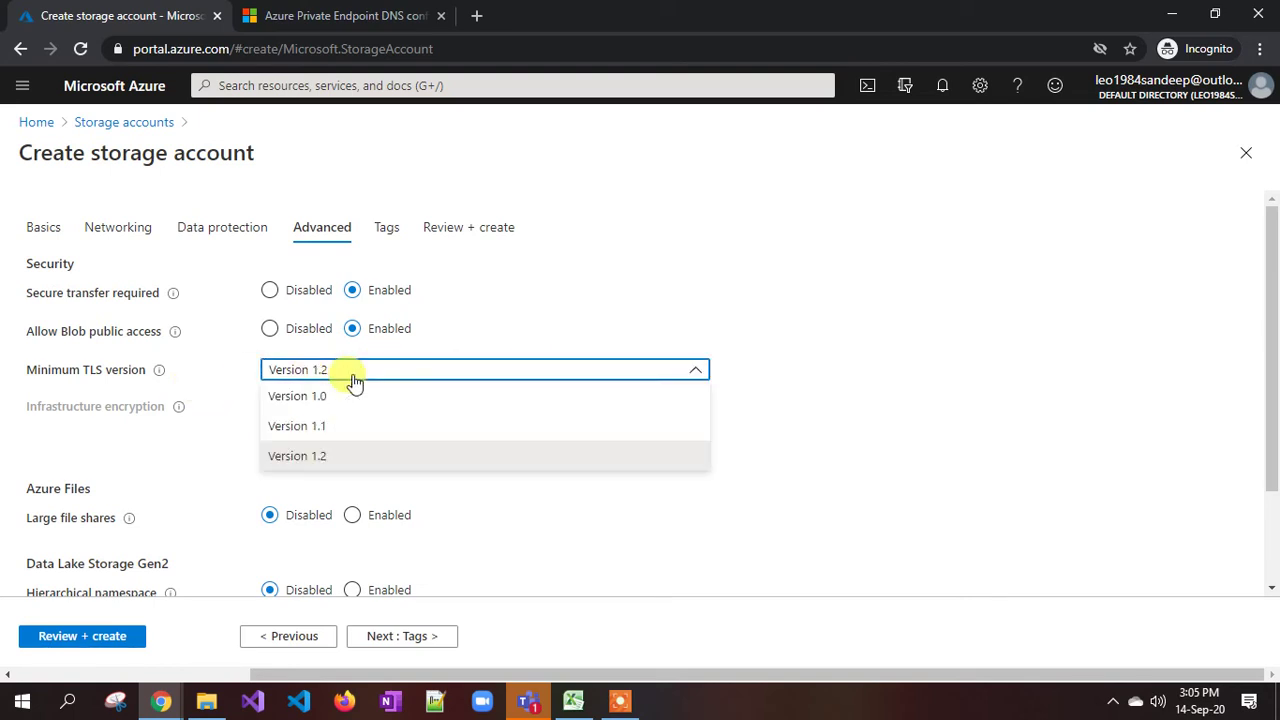
left_click(355, 380)
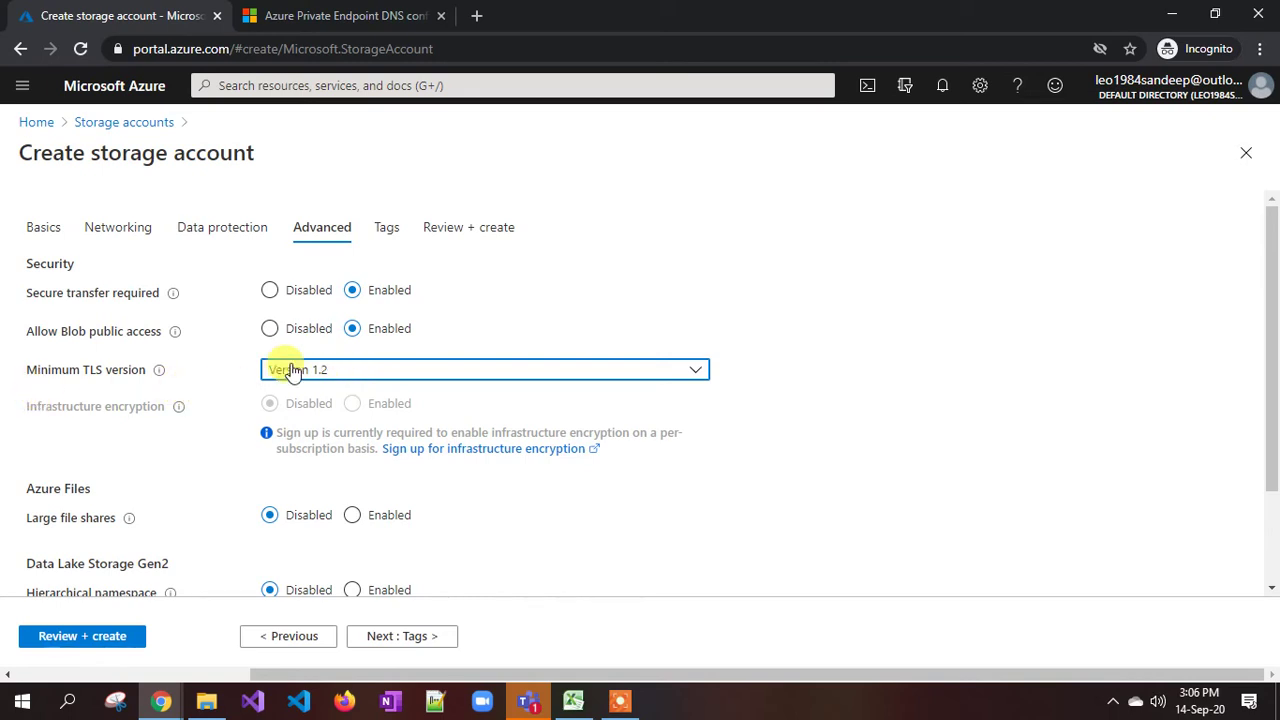
scroll(290, 370, "down", 1)
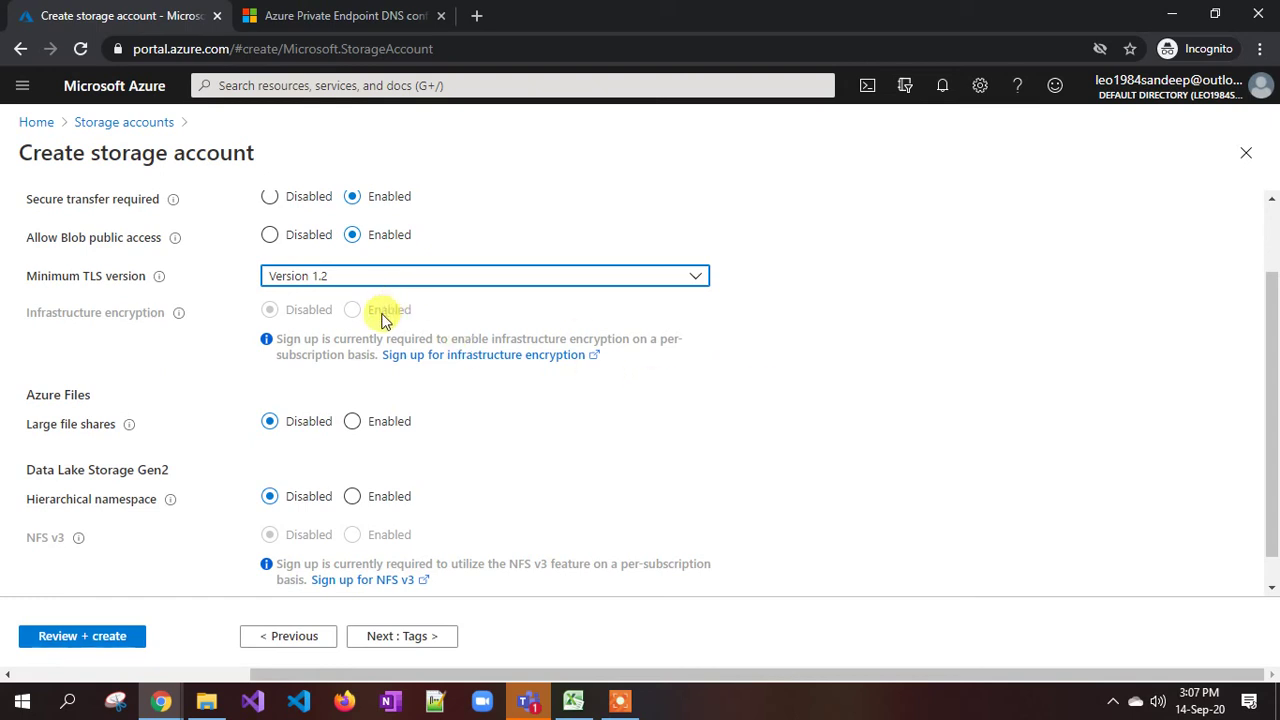
scroll(197, 418, "down", 1)
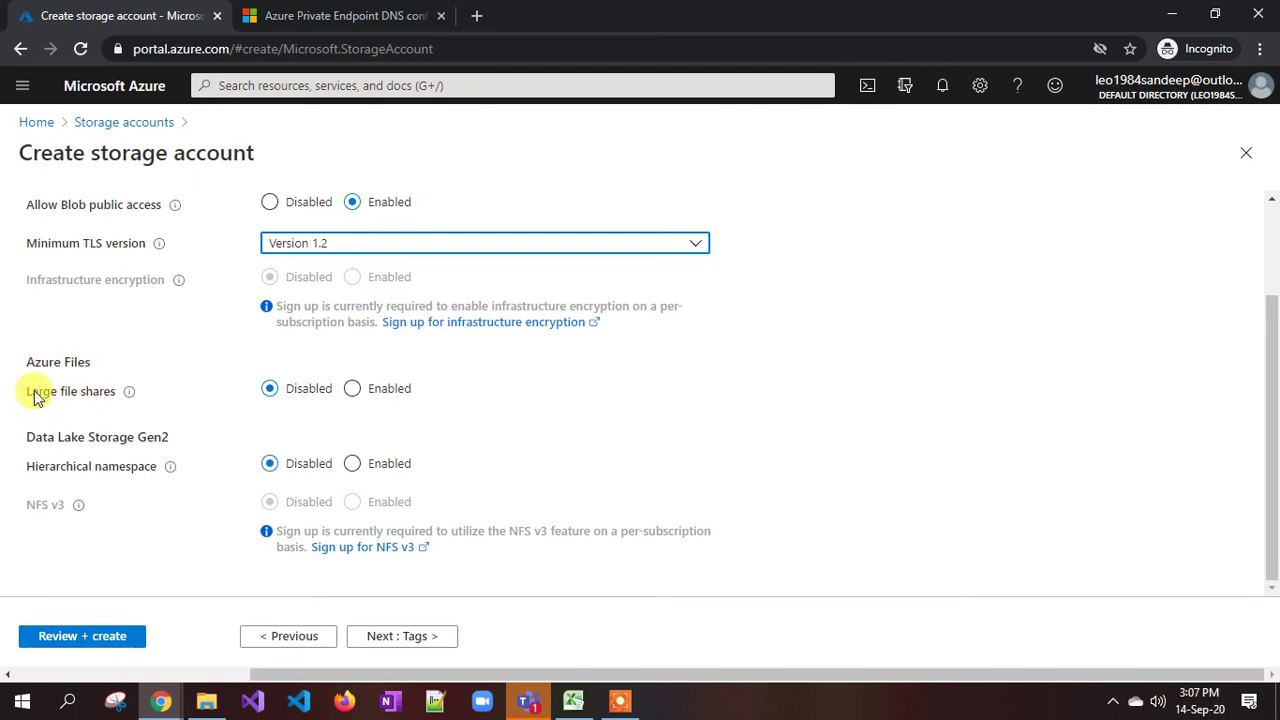
mouse_move(129, 392)
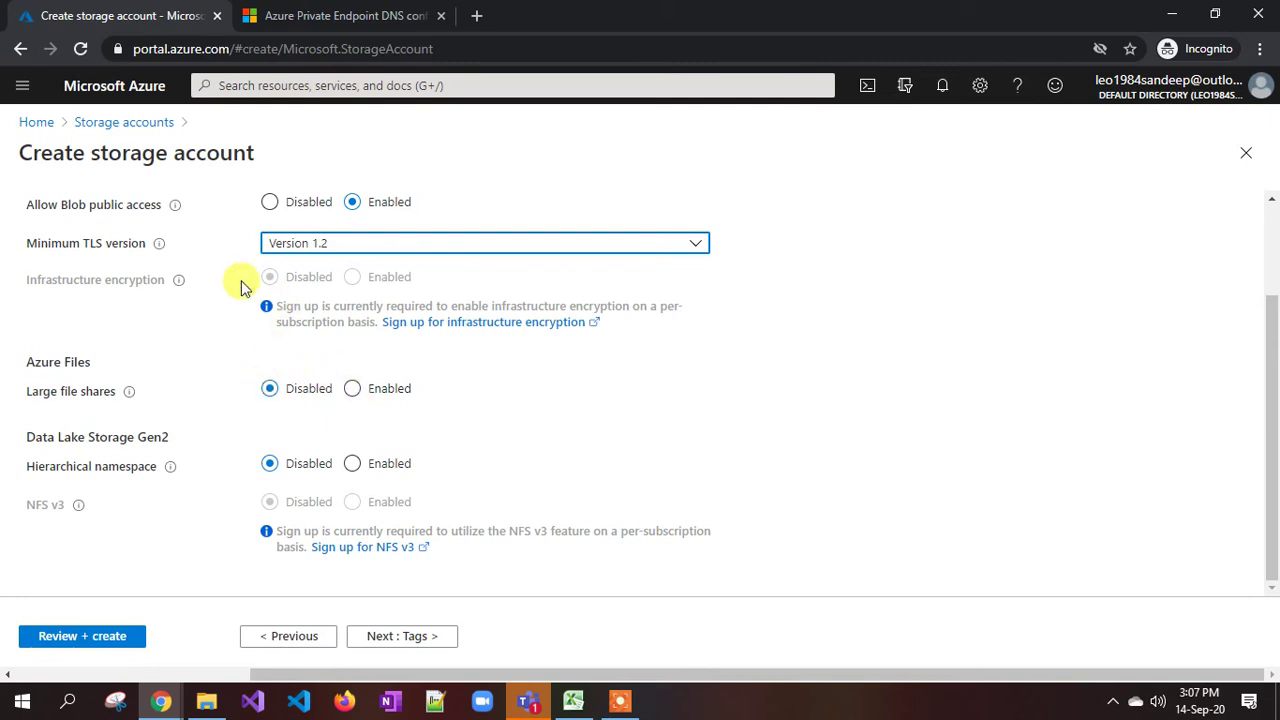
scroll(241, 280, "up", 2)
scroll(206, 358, "down", 2)
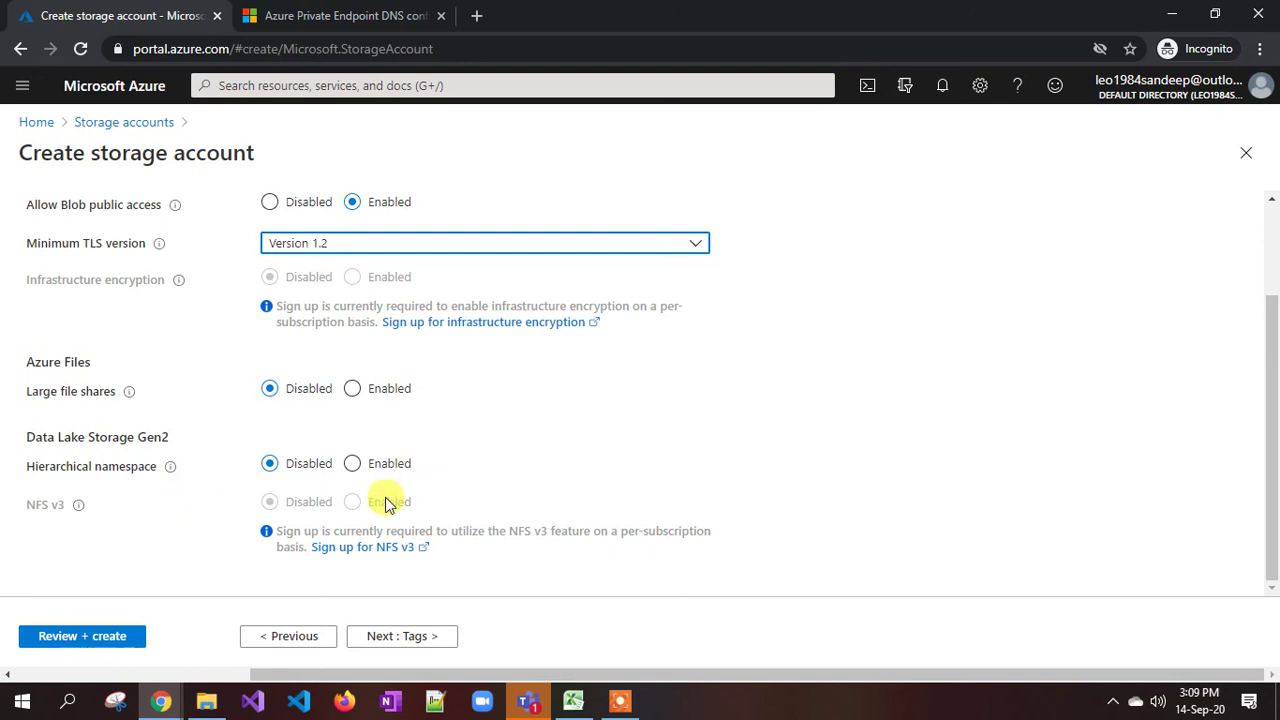
Skip adding tags, review the configuration summary, and create the storage account
left_click(392, 638)
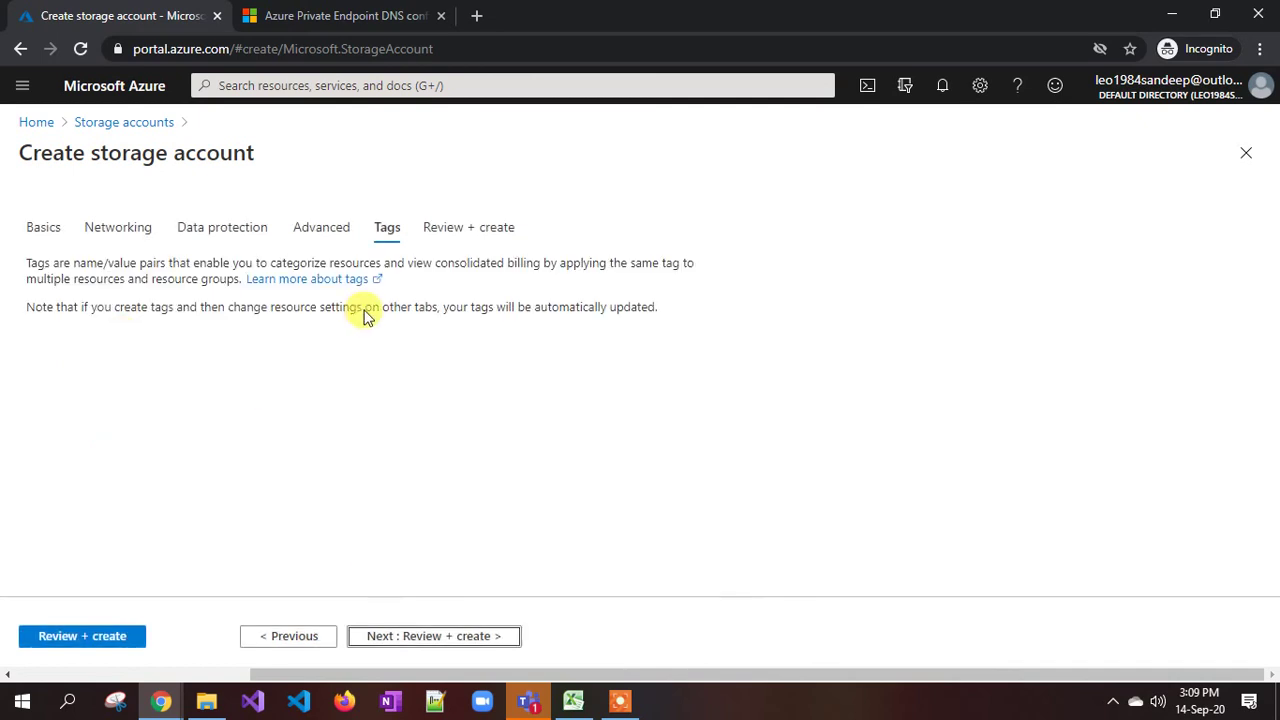
left_click(72, 642)
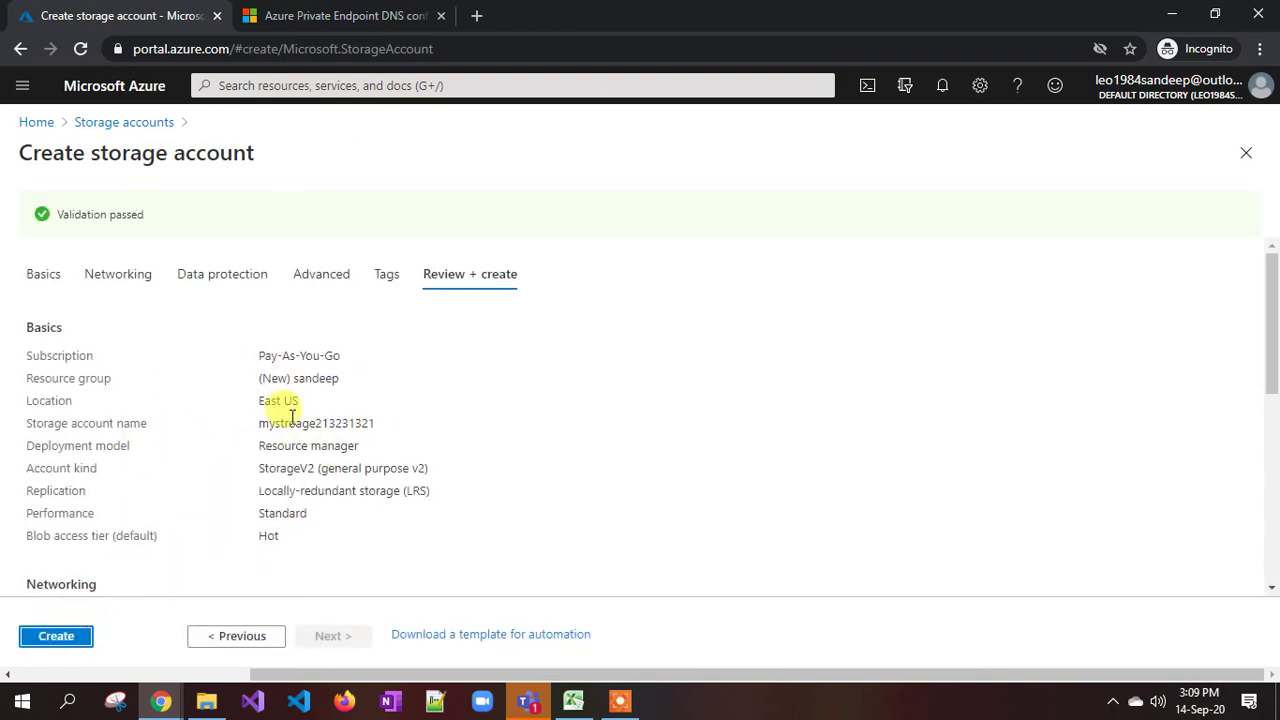
scroll(300, 422, "down", 6)
left_click(58, 637)
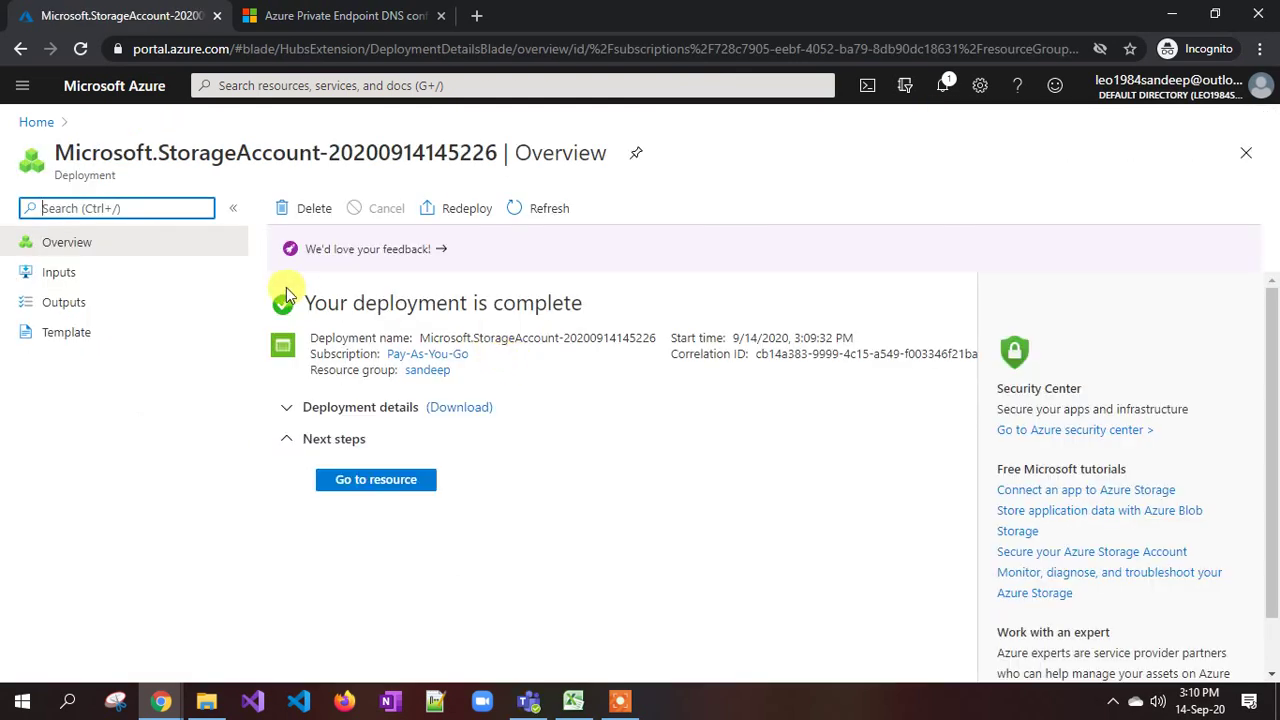
Open the deployed storage account, inspect its containers and file shares pages, and return to the overview
left_click(385, 481)
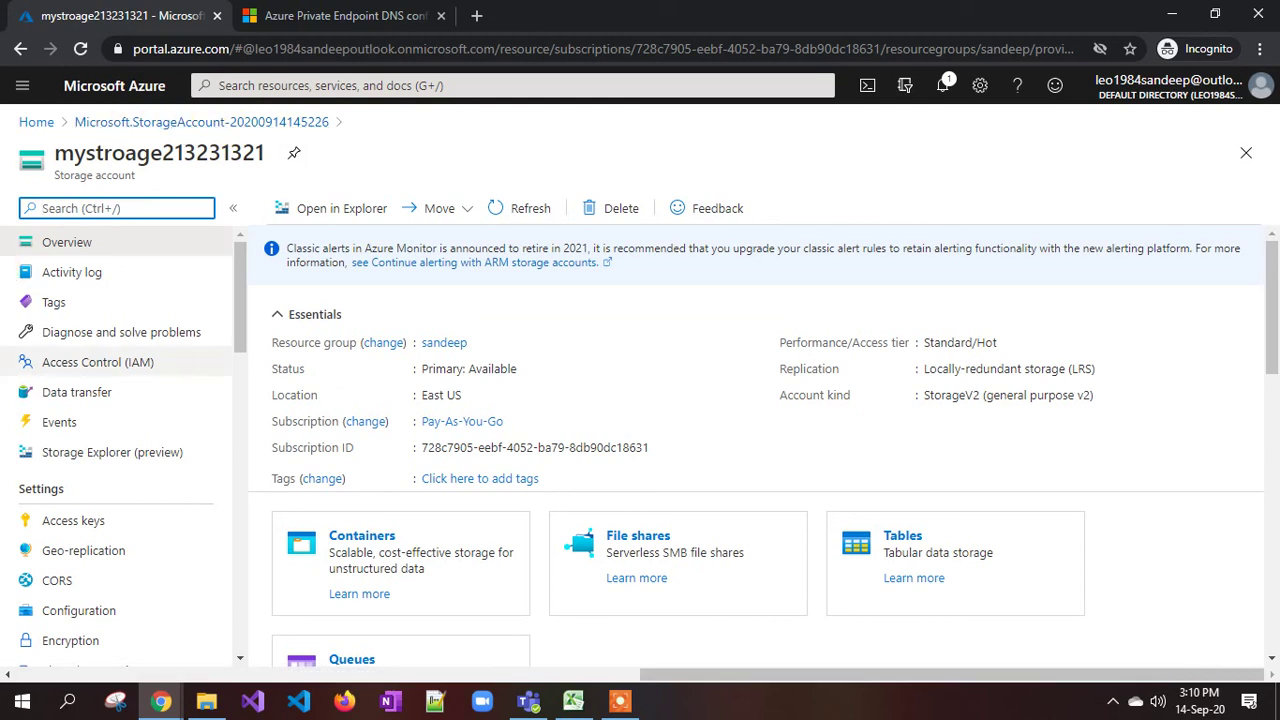
scroll(400, 422, "down", 1)
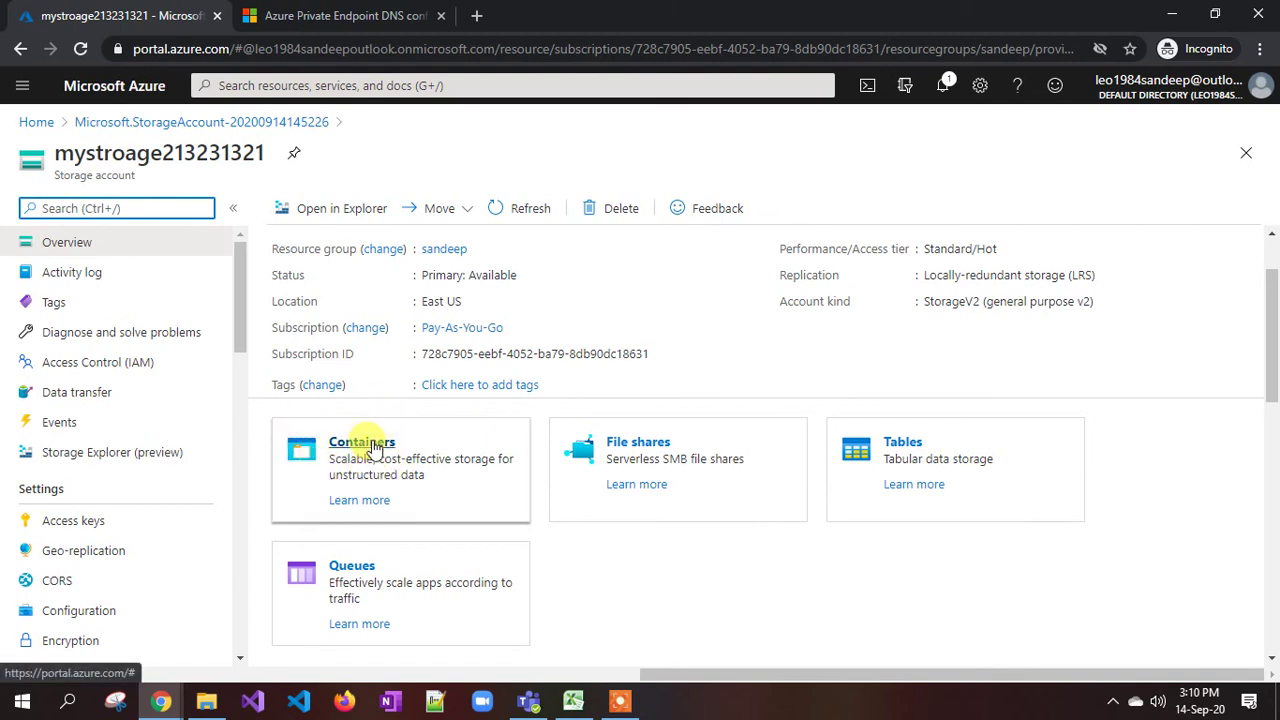
left_click(365, 443)
left_click(340, 235)
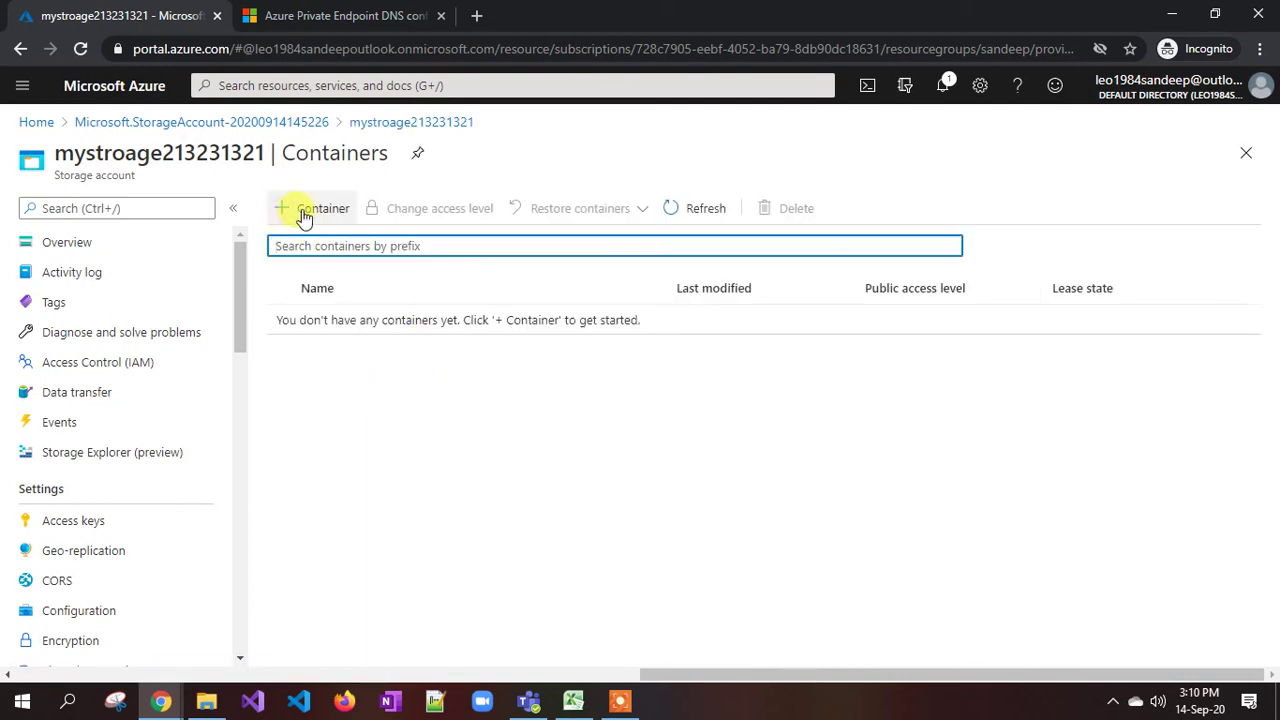
left_click(109, 245)
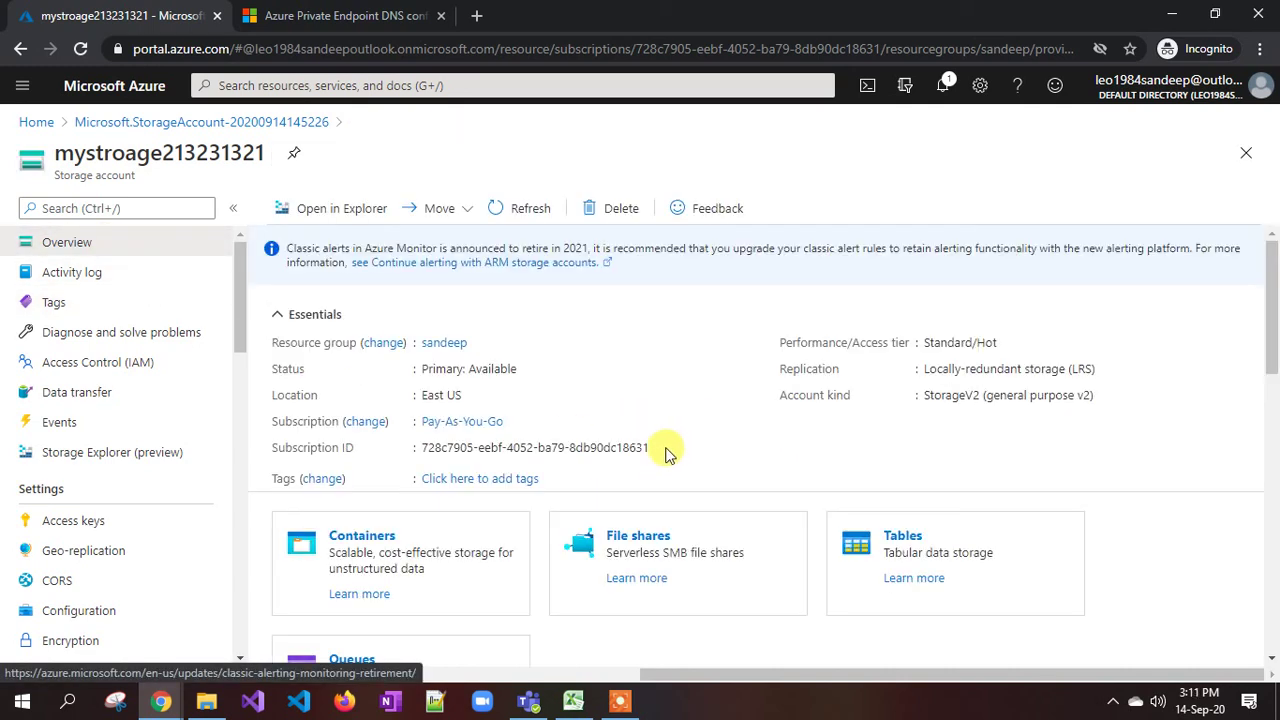
left_click(640, 537)
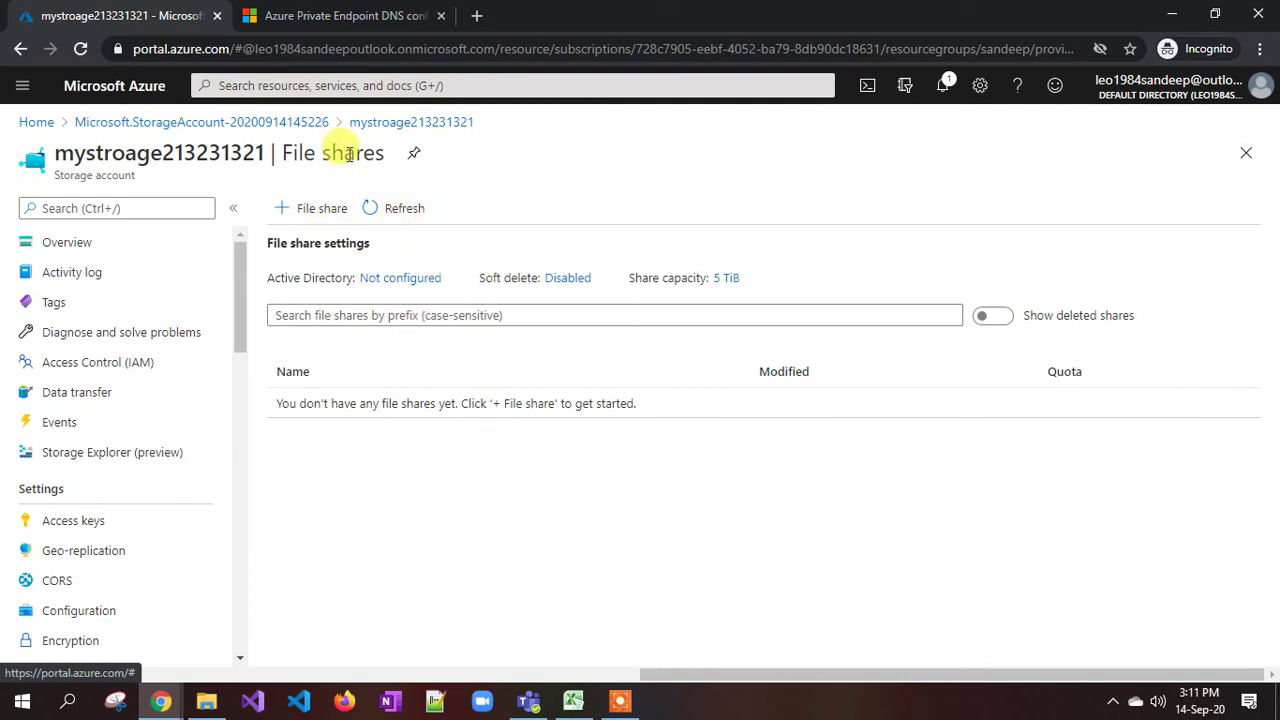
left_click(112, 245)
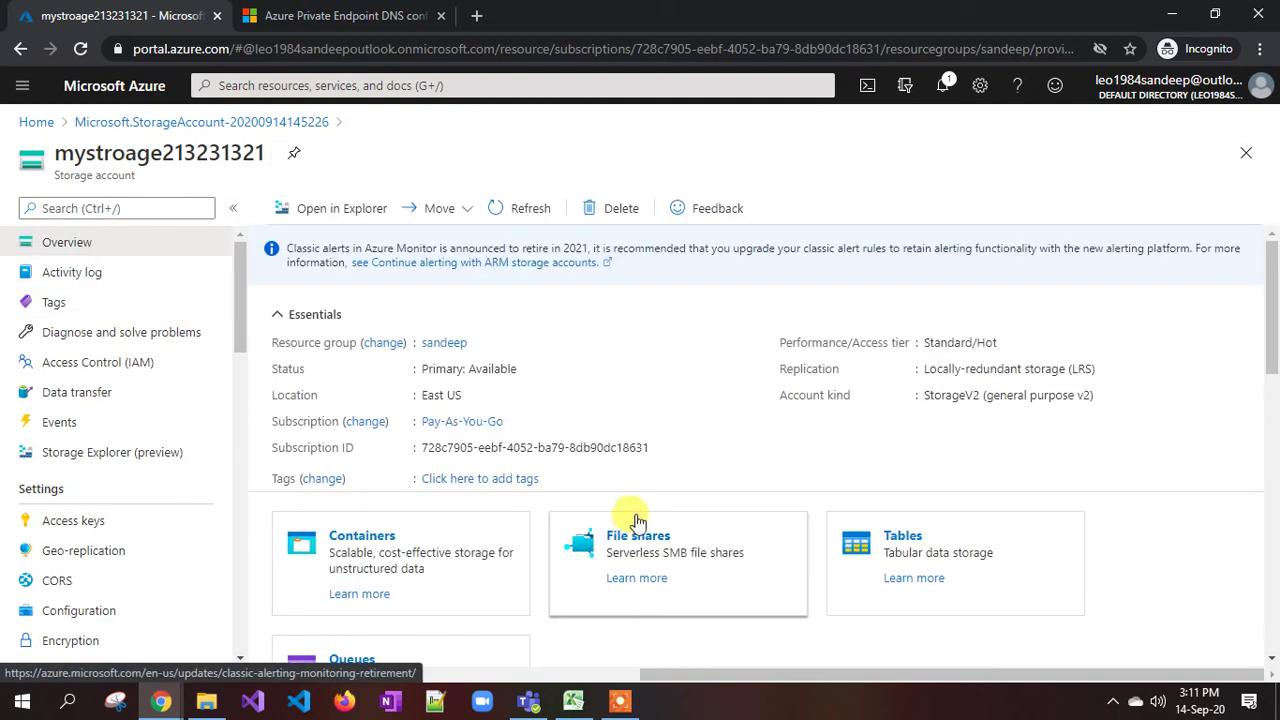
Examine the account kind and the available storage services in the storage account's overview
scroll(817, 445, "down", 1)
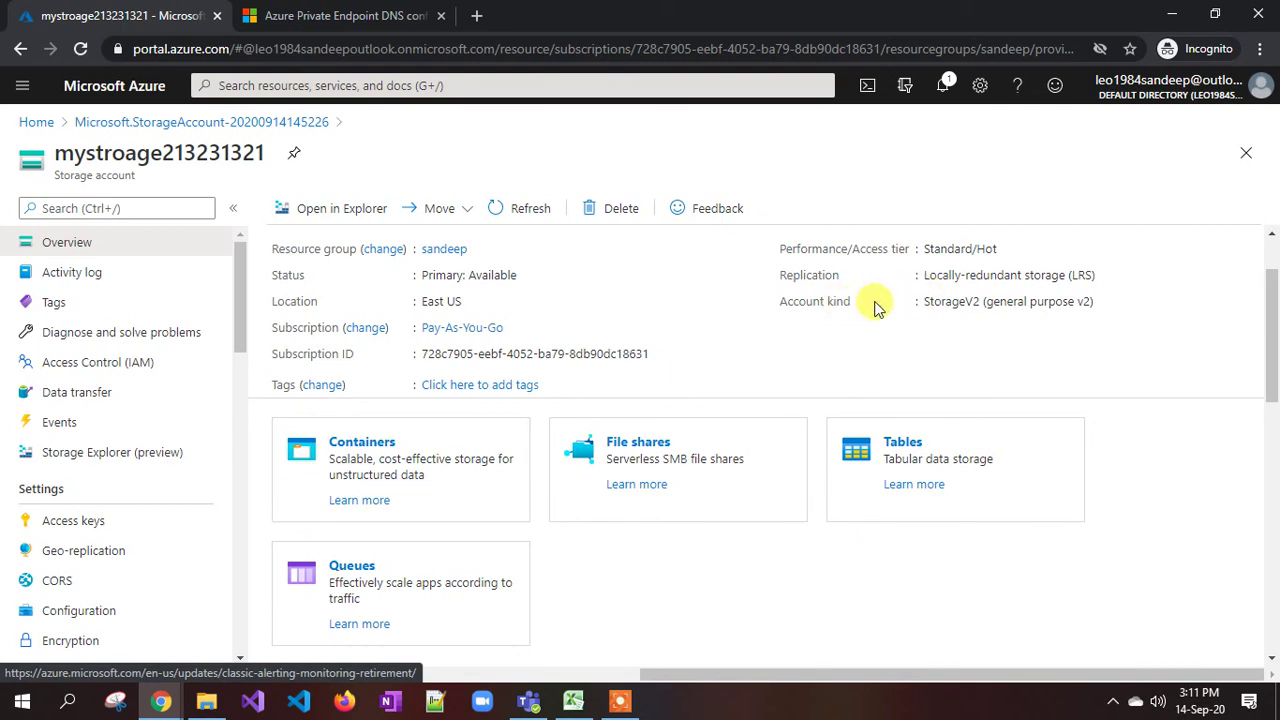
left_click_drag(926, 301, 1005, 301)
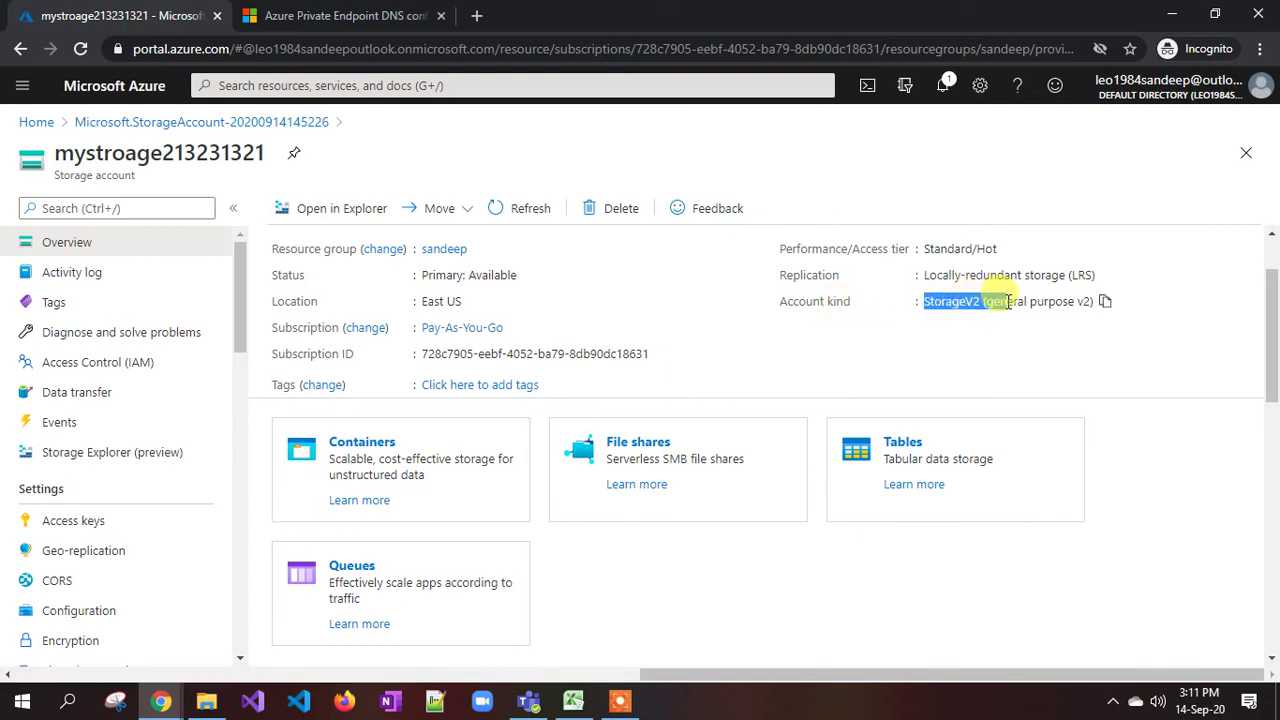
left_click(960, 361)
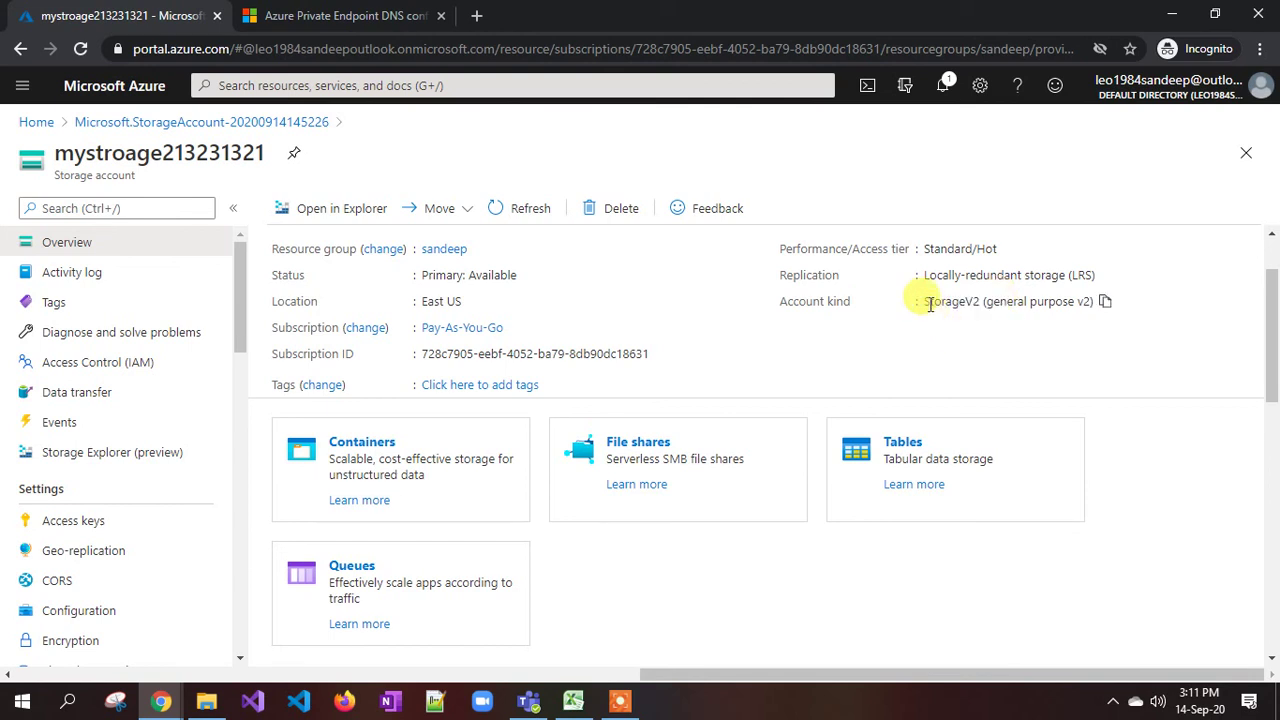
left_click_drag(928, 302, 991, 302)
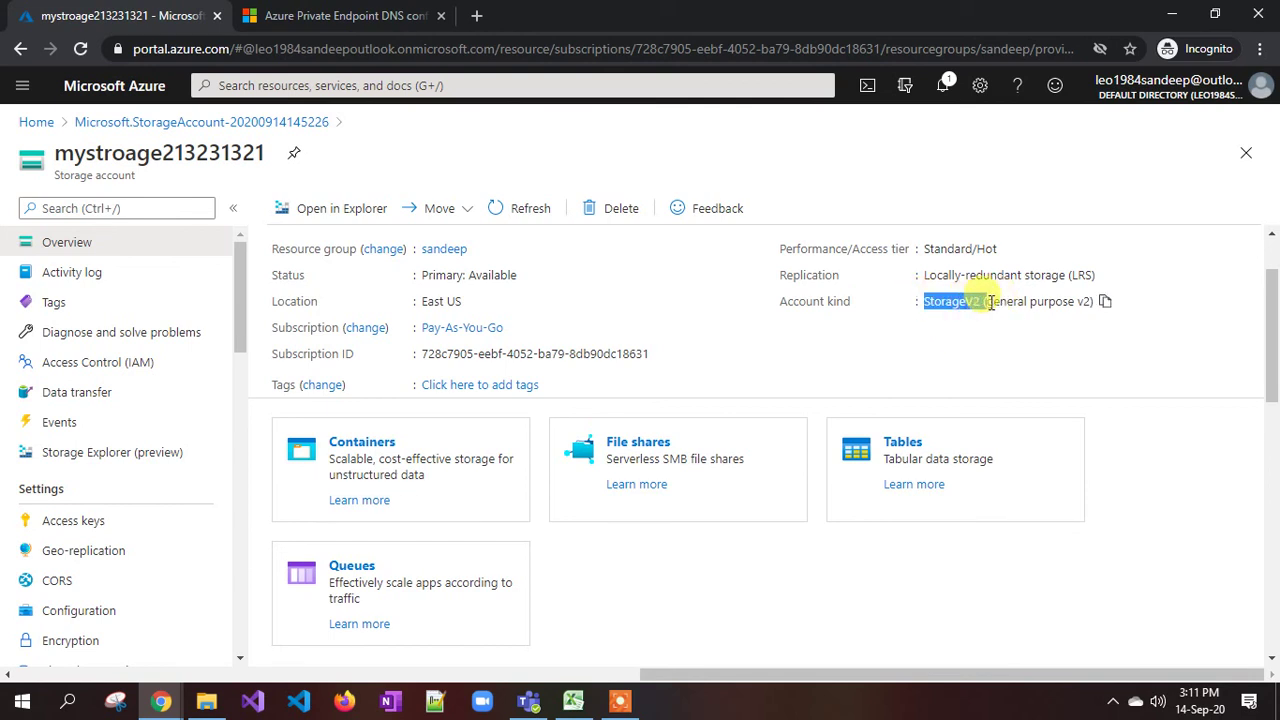
left_click(920, 357)
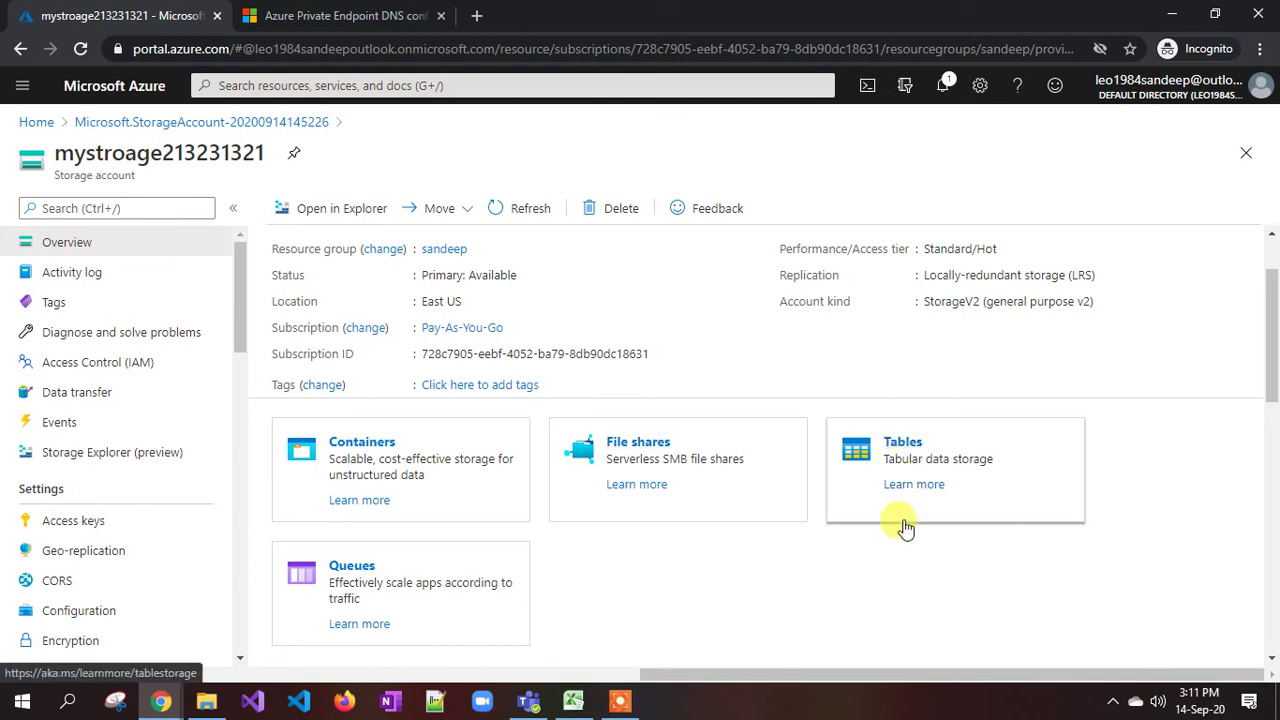